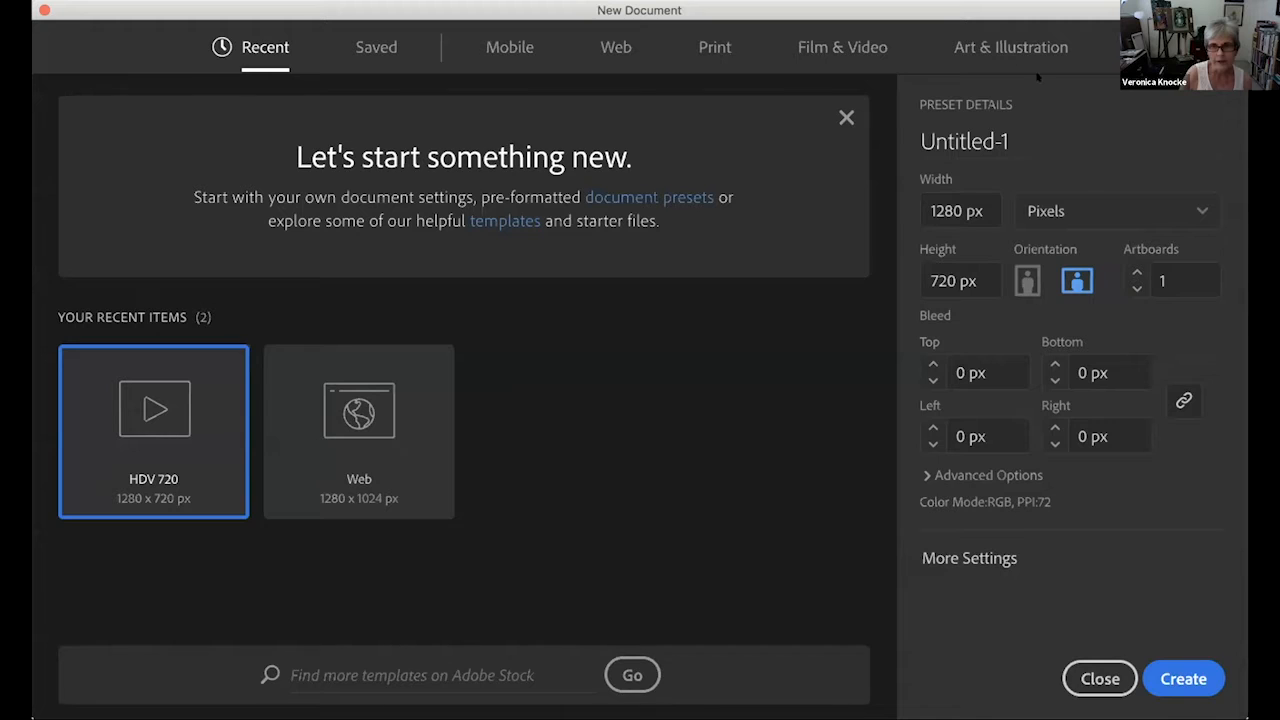
- Create a 1280 x 720 px Illustrator document from the Film & Video presets
{"action": "left_click", "coordinate": [845, 50]}
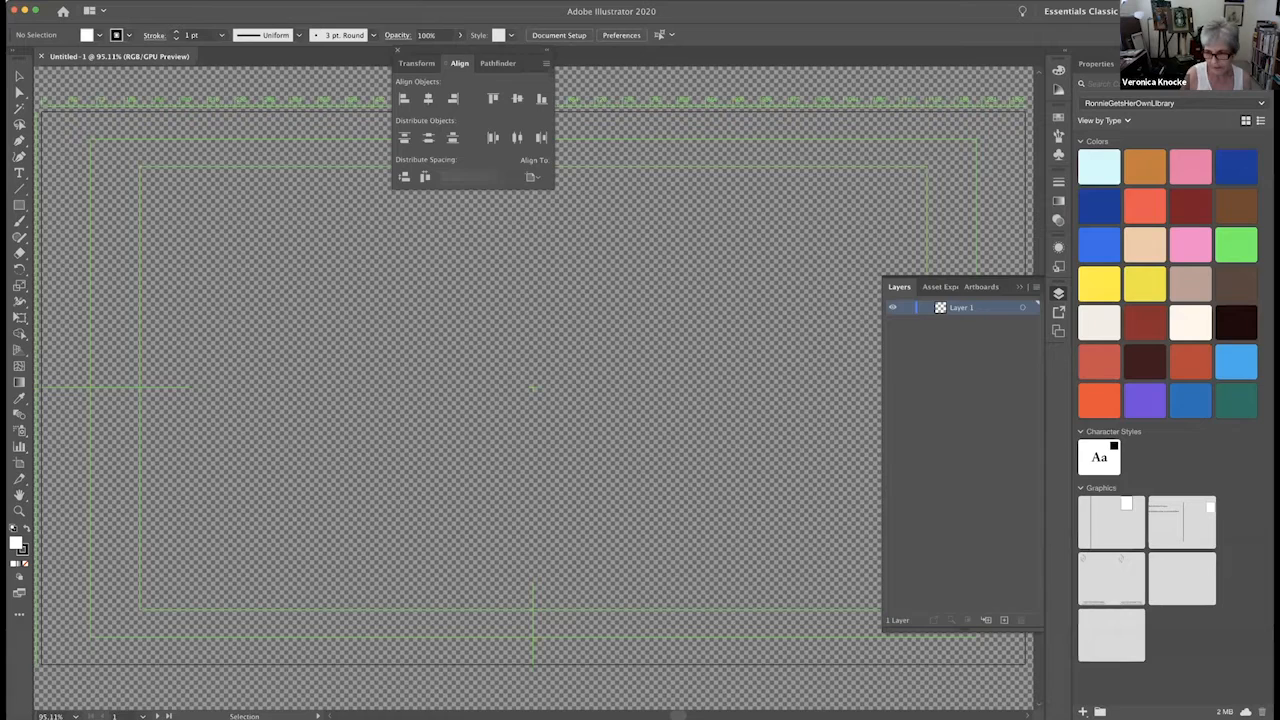
- Switch to After Effects and create a composition with the HDV/HDTV 720 29.97 preset and a duration of 0;00;05;00
{"action": "key", "text": "super+Tab"}
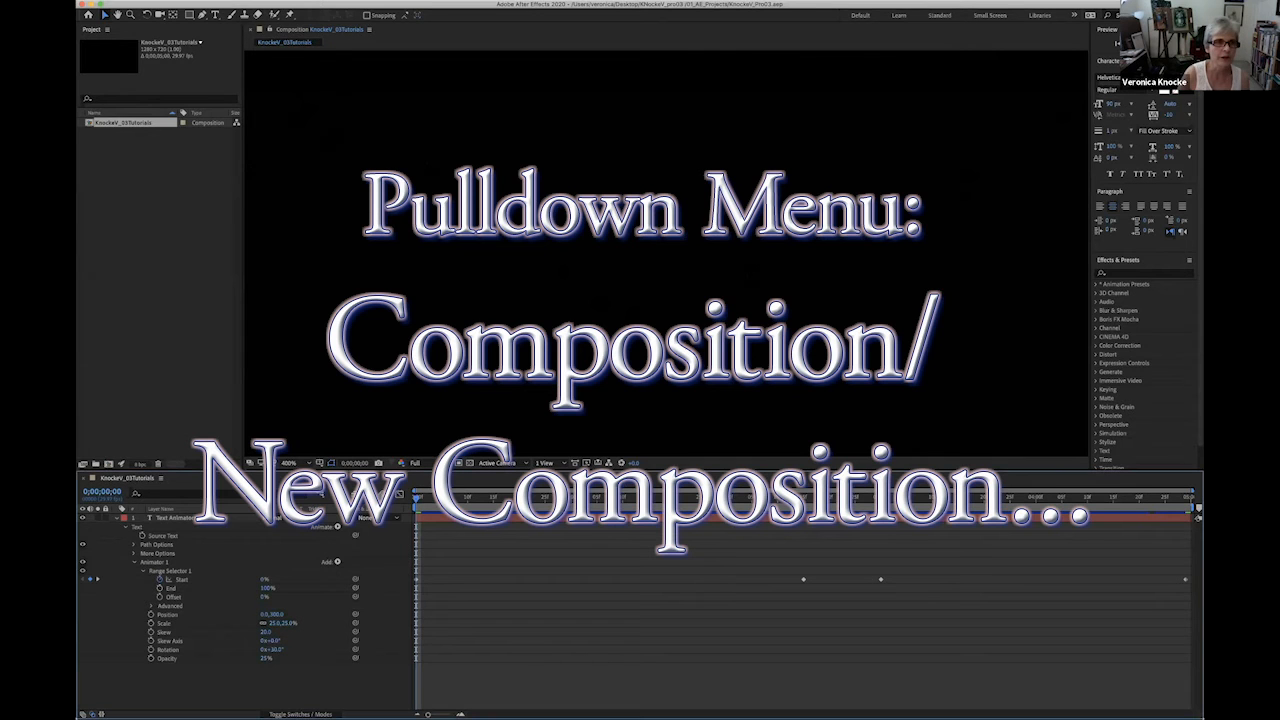
{"action": "left_click", "coordinate": [150, 1]}
{"action": "left_click", "coordinate": [150, 6]}
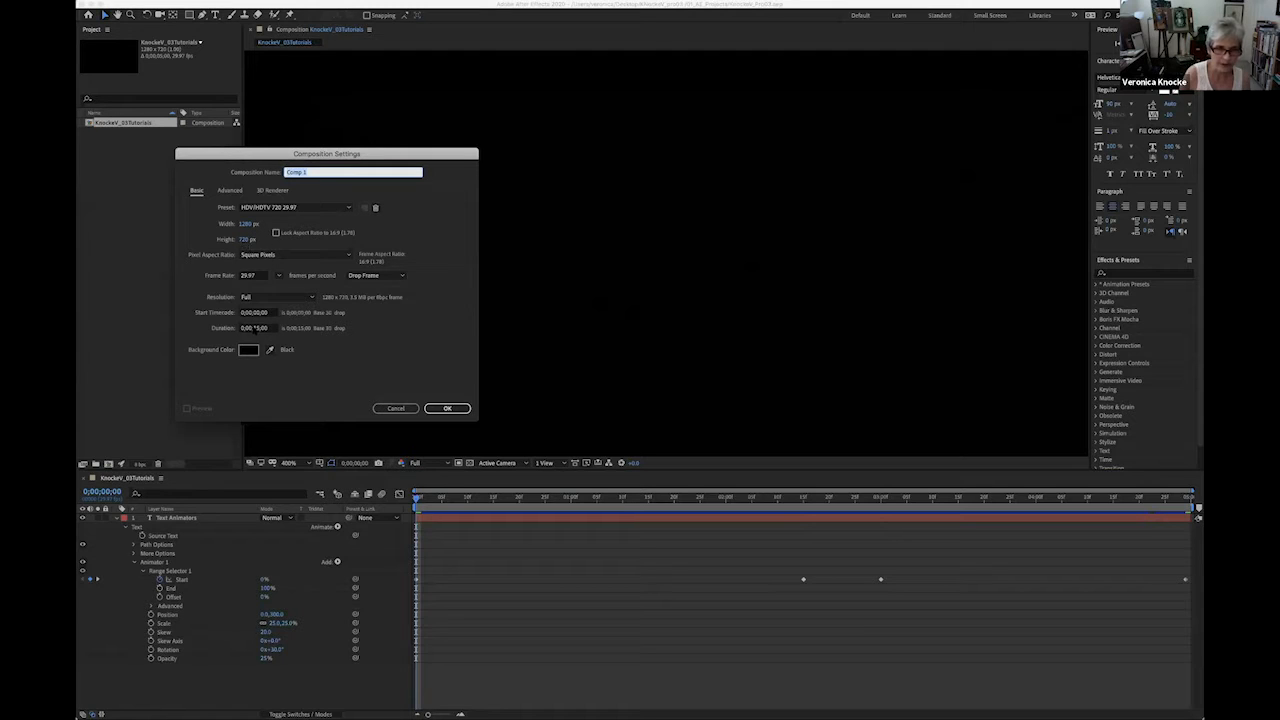
{"action": "left_click", "coordinate": [258, 327]}
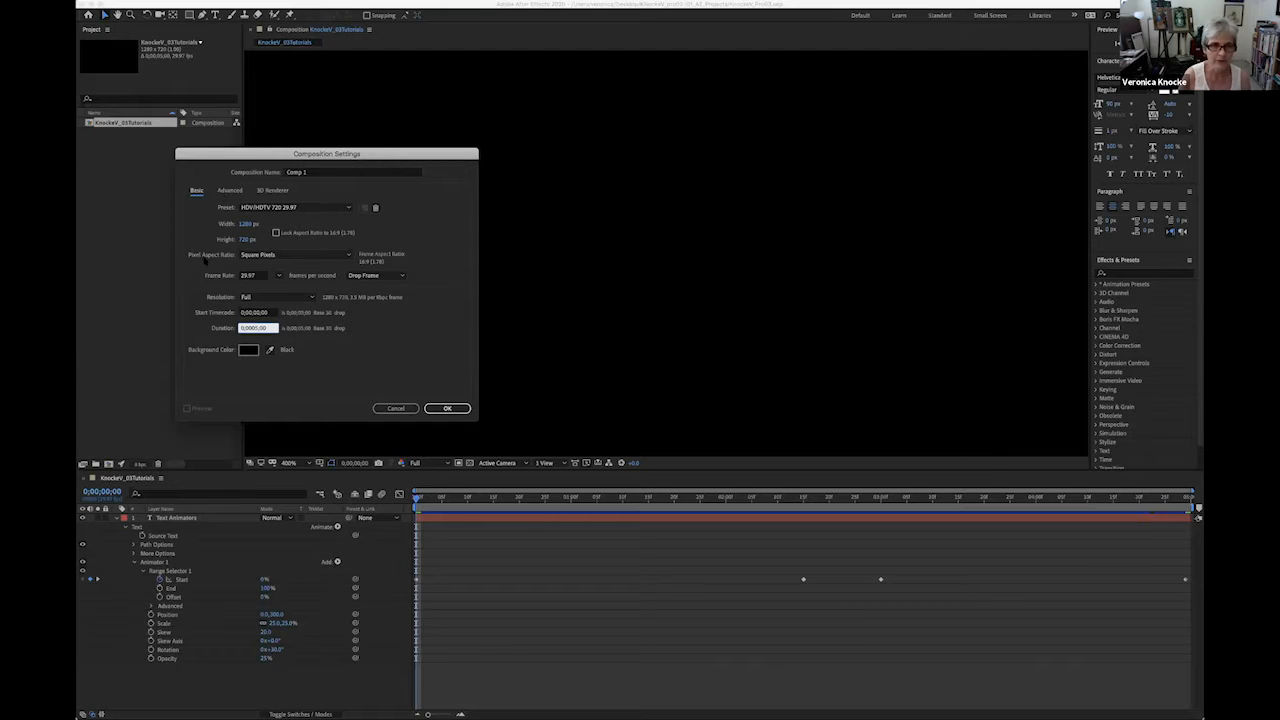
{"action": "left_click", "coordinate": [447, 408]}
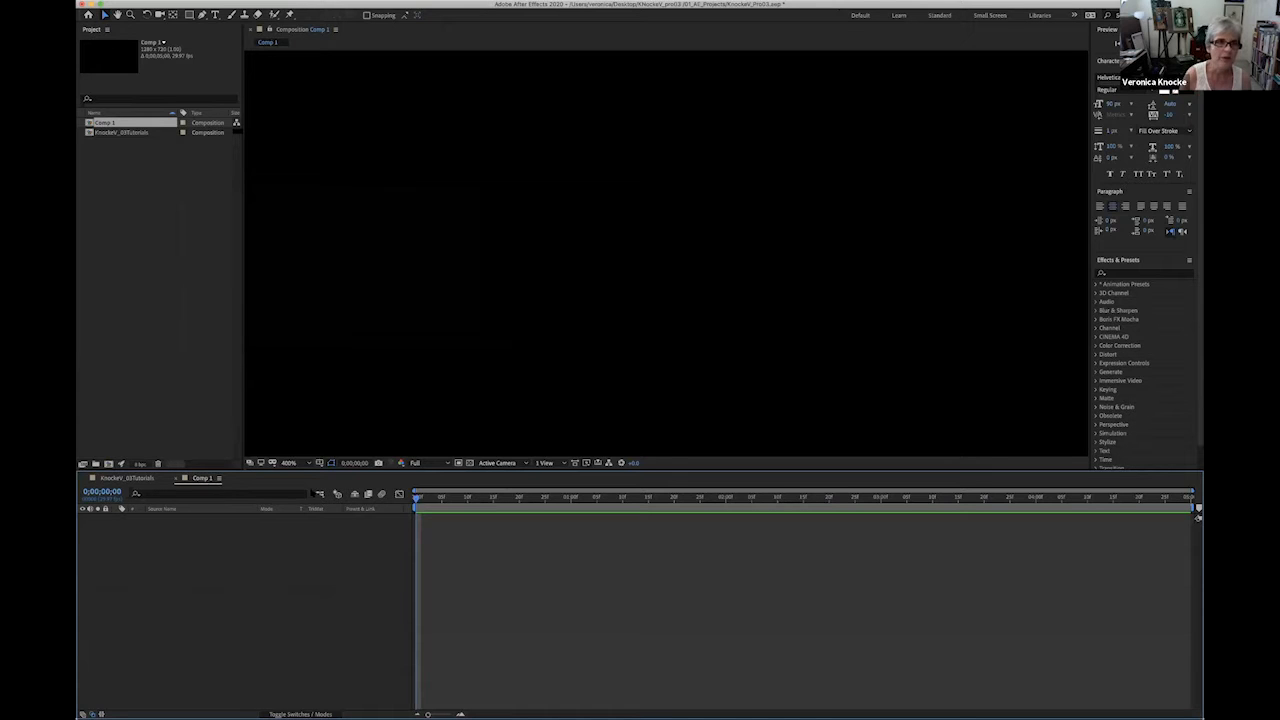
- Rename the new composition with the author's surname and first initial followed by "_IllustratorPath"
{"action": "left_click", "coordinate": [150, 1]}
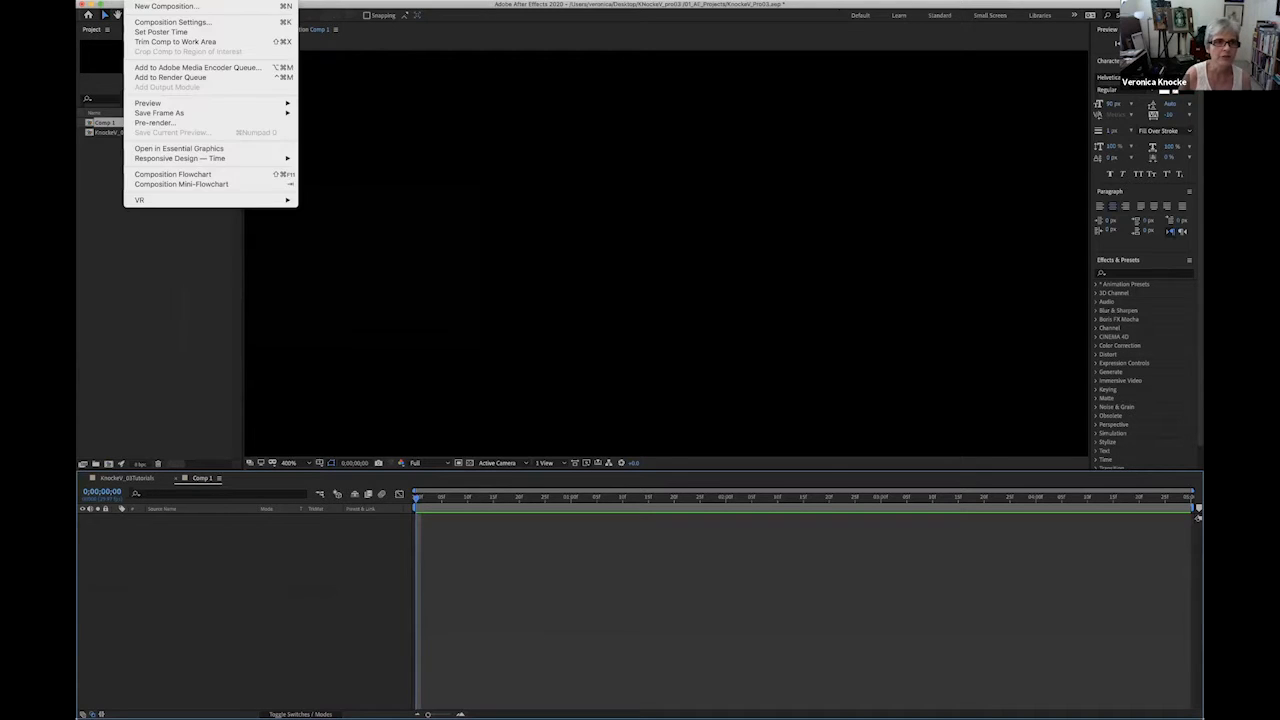
{"action": "left_click", "coordinate": [156, 22]}
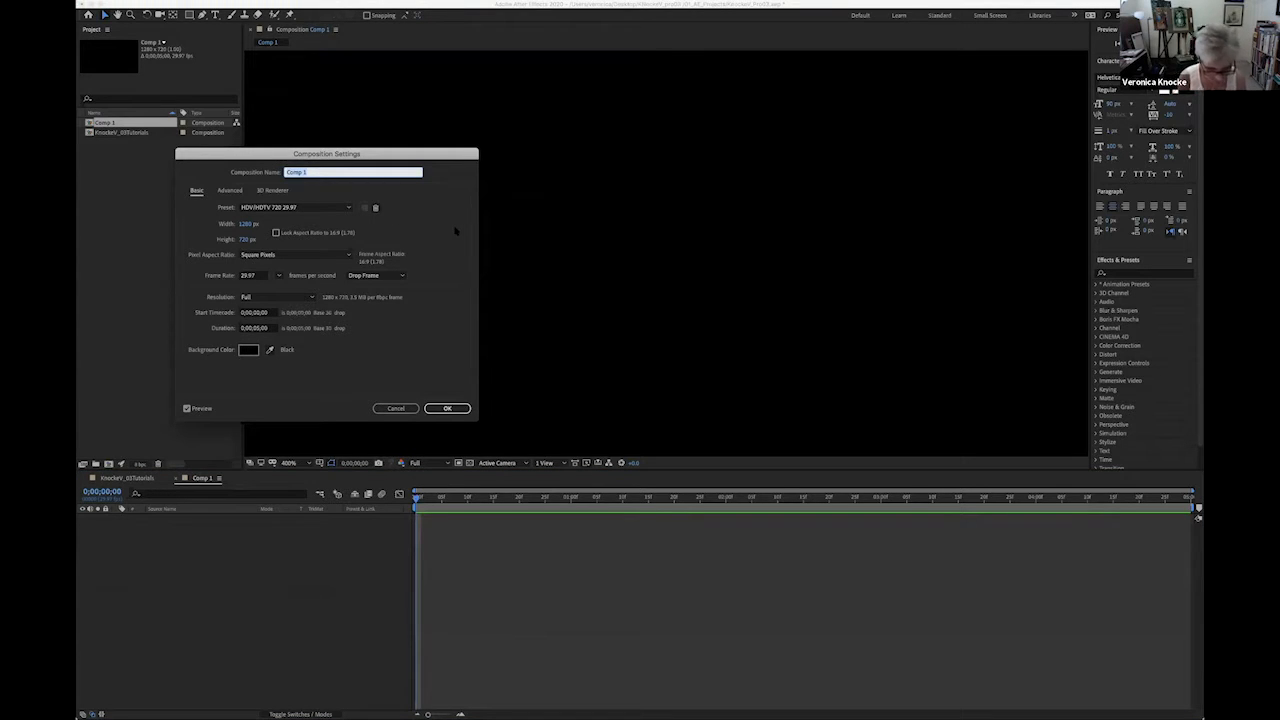
{"action": "type", "text": "KnockeV_"}
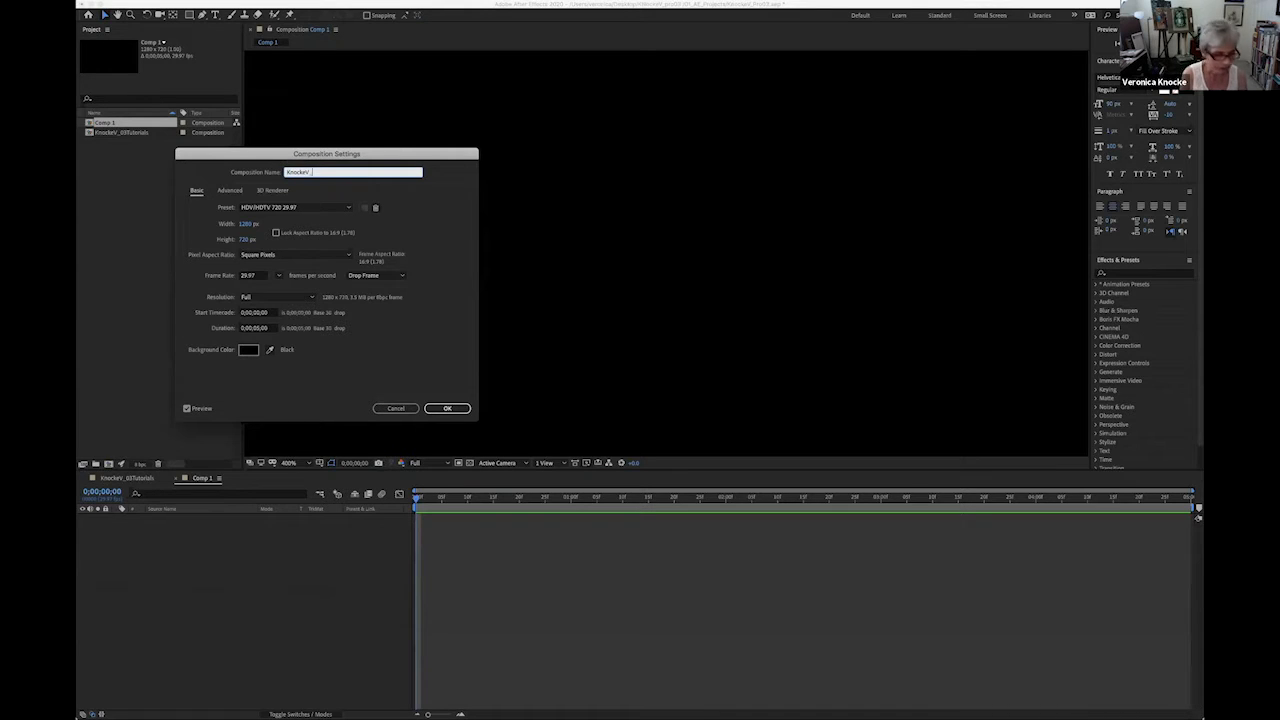
{"action": "type", "text": "Illust"}
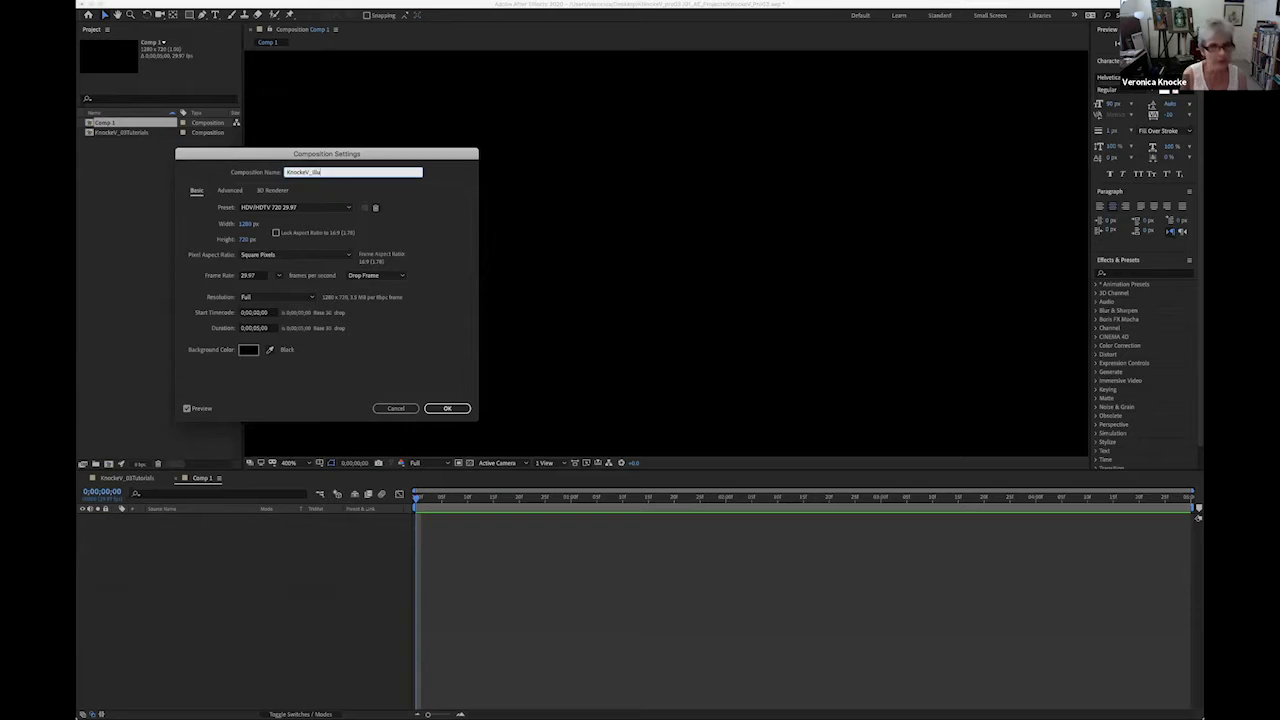
{"action": "type", "text": "ratorPath"}
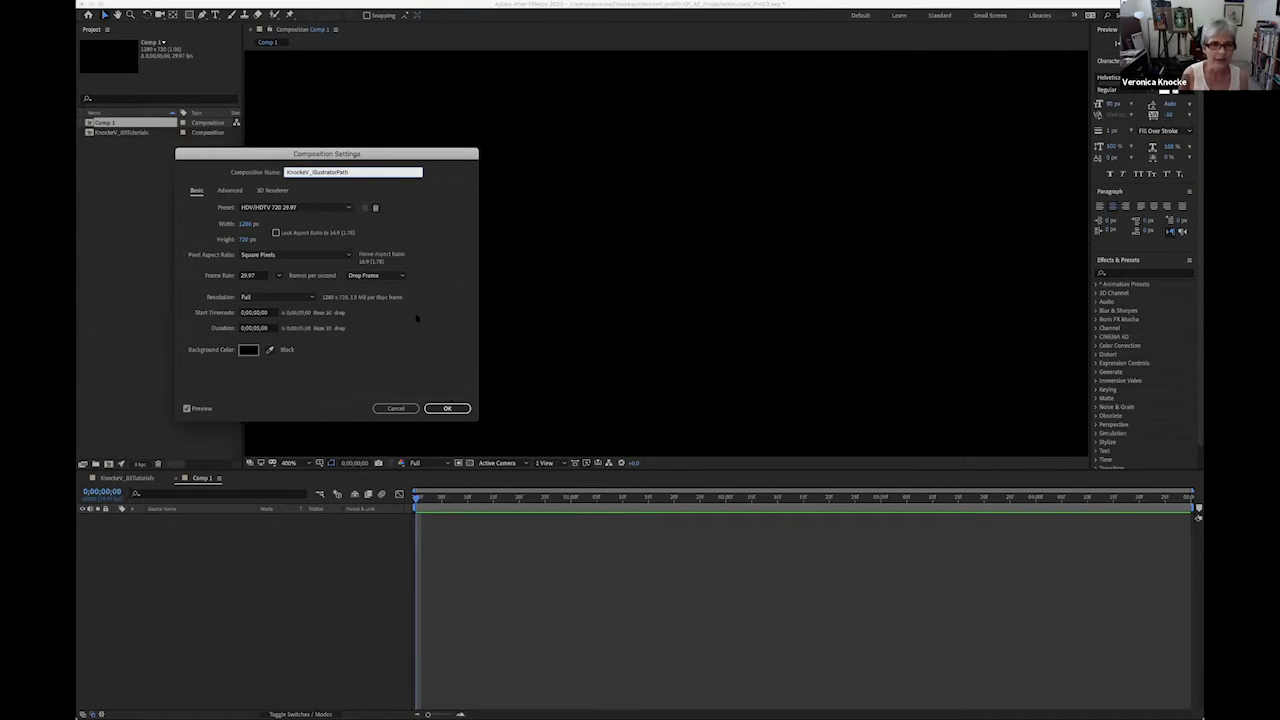
{"action": "left_click", "coordinate": [447, 408]}
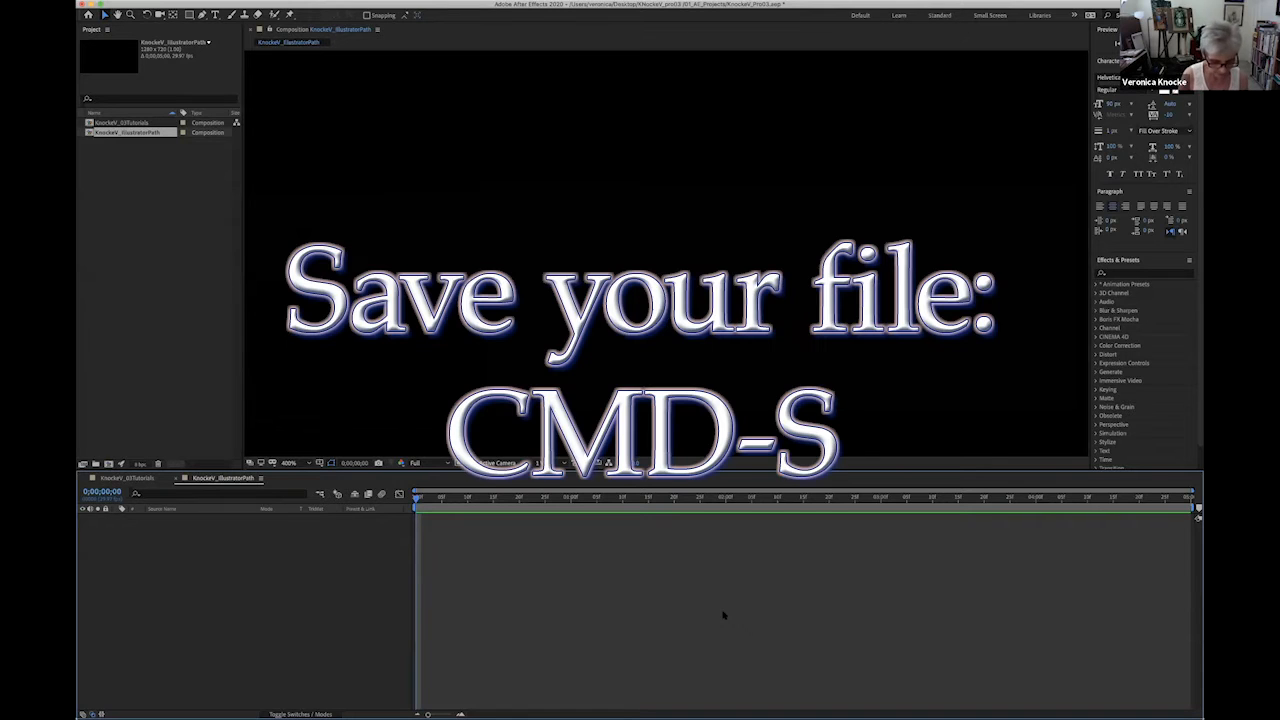
- Save the project and switch back to Illustrator
{"action": "key", "text": "super+s"}
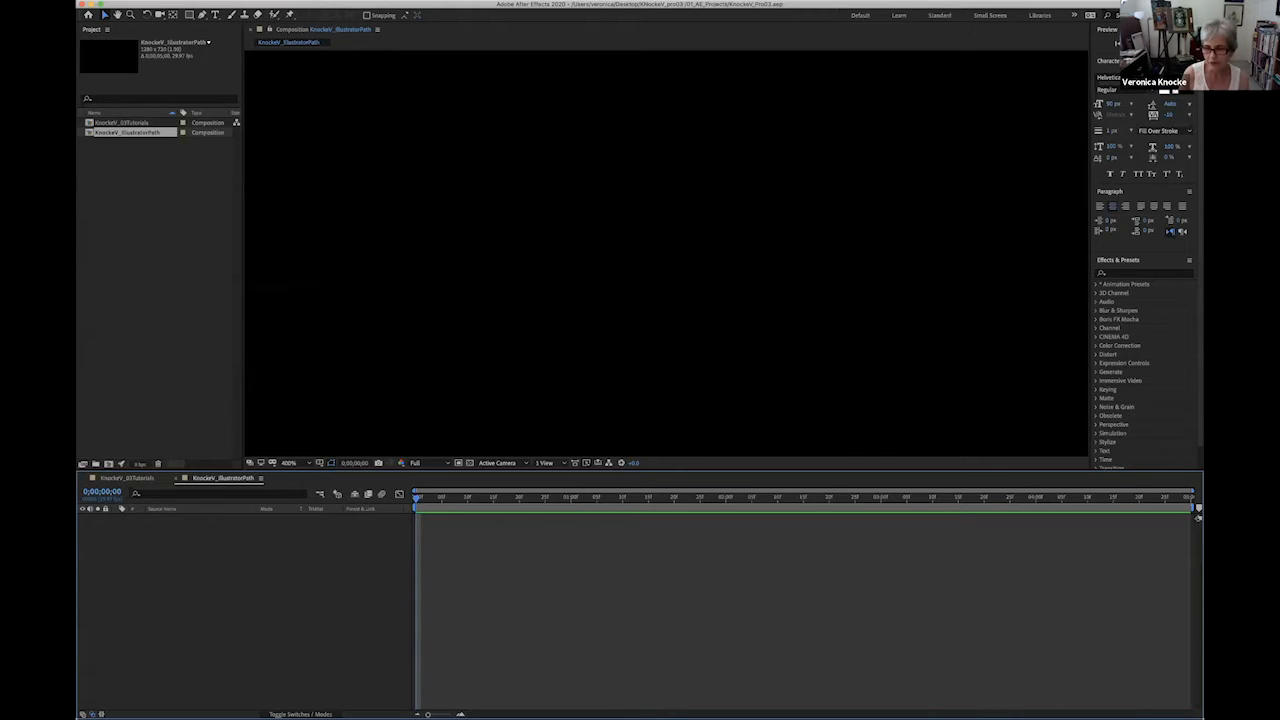
{"action": "key", "text": "super+Tab"}
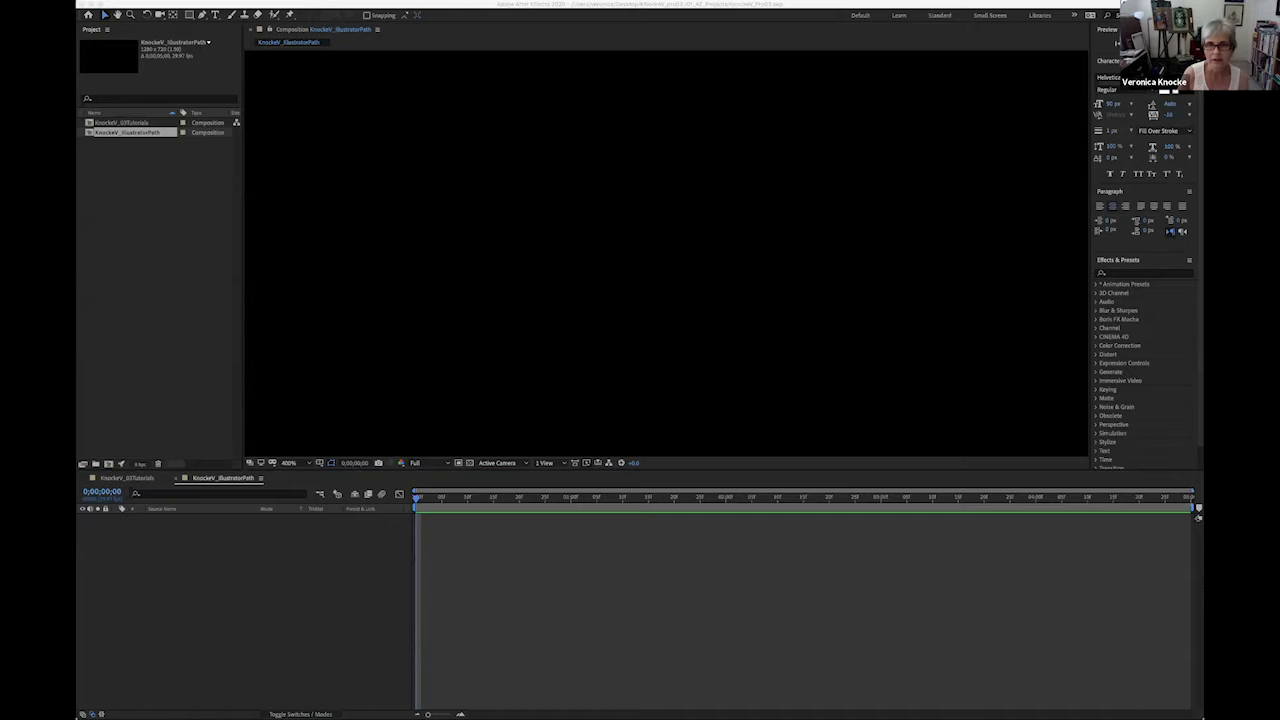
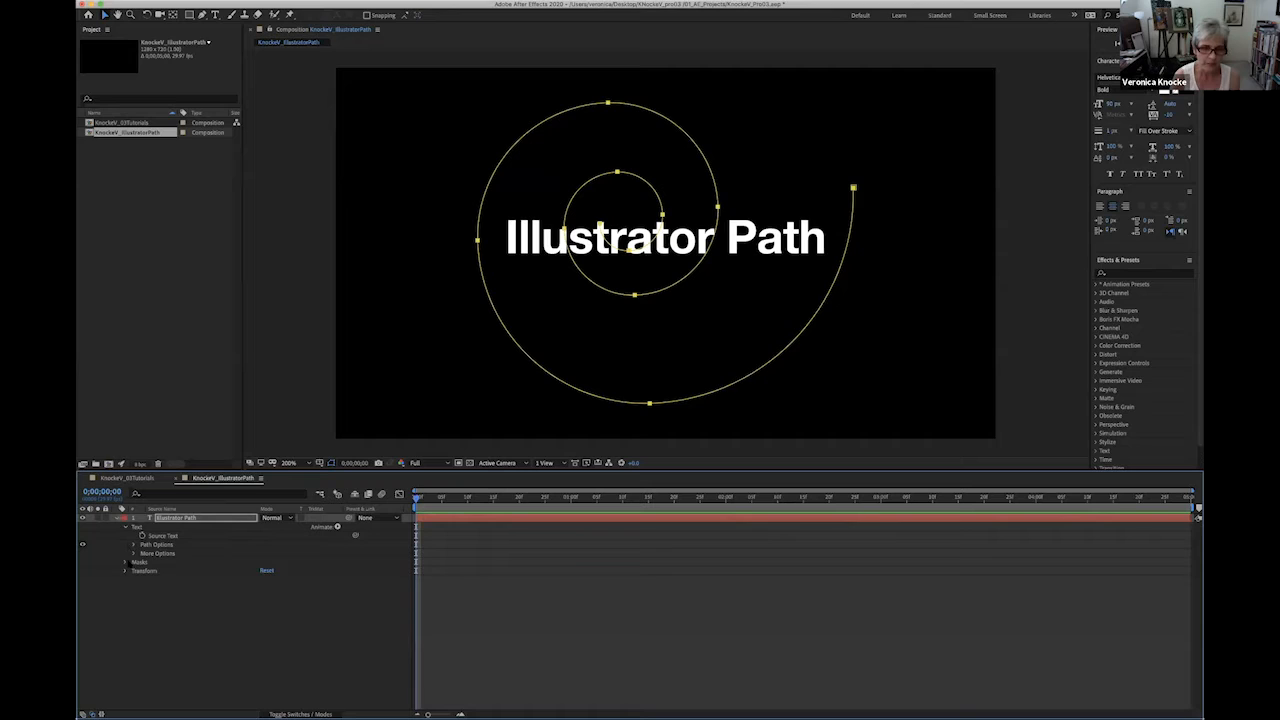
- Set the path option of the Illustrator Path text layer to Mask 1 so the text follows the spiral
{"action": "left_click", "coordinate": [126, 562]}
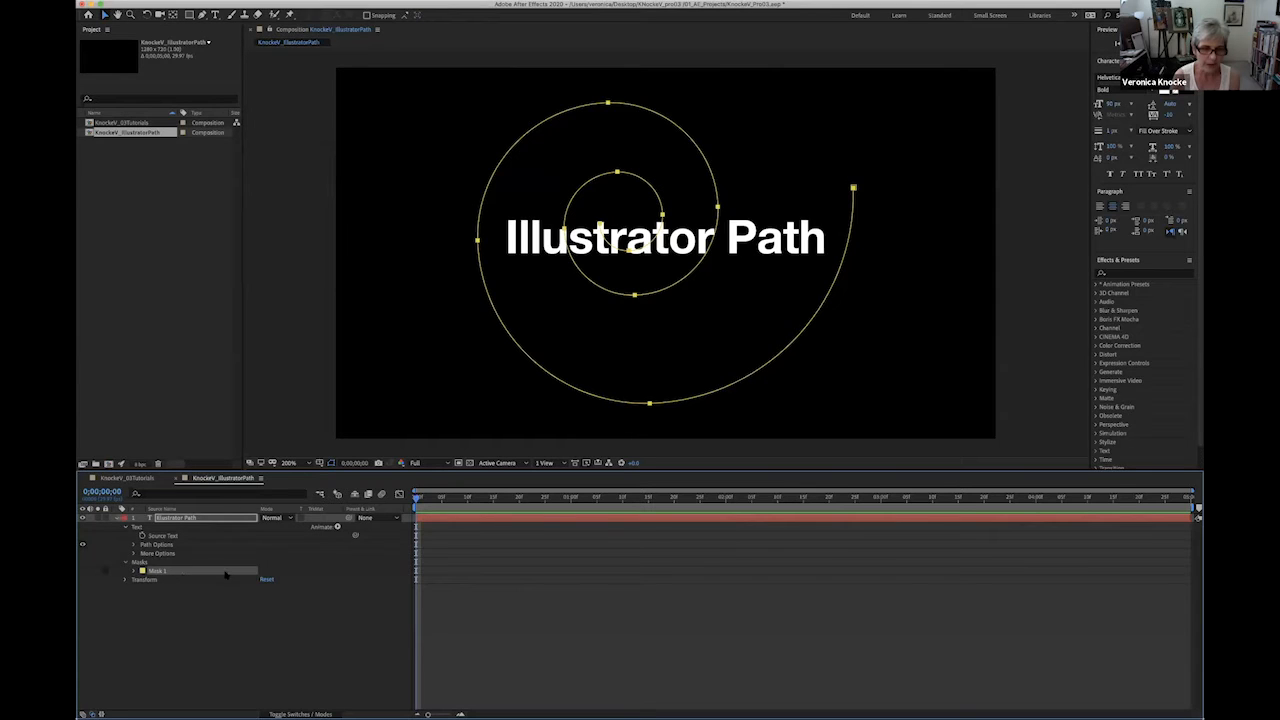
{"action": "left_click", "coordinate": [134, 571]}
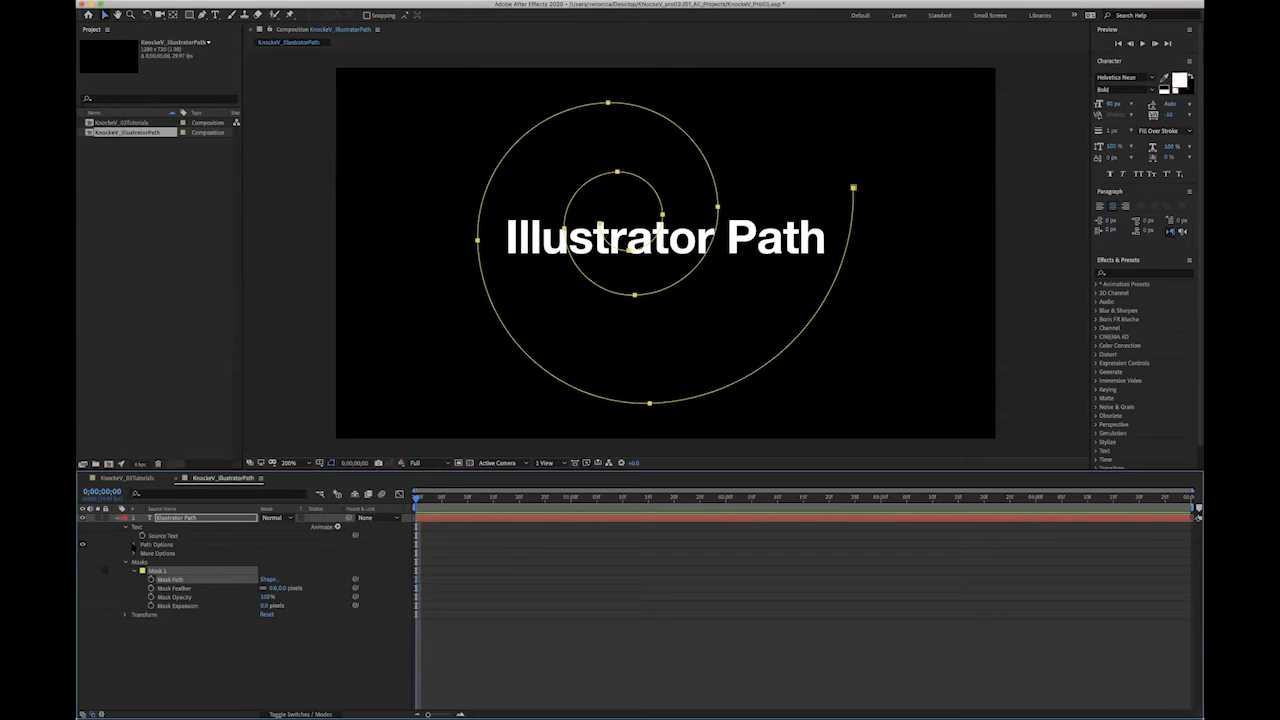
{"action": "left_click", "coordinate": [134, 545]}
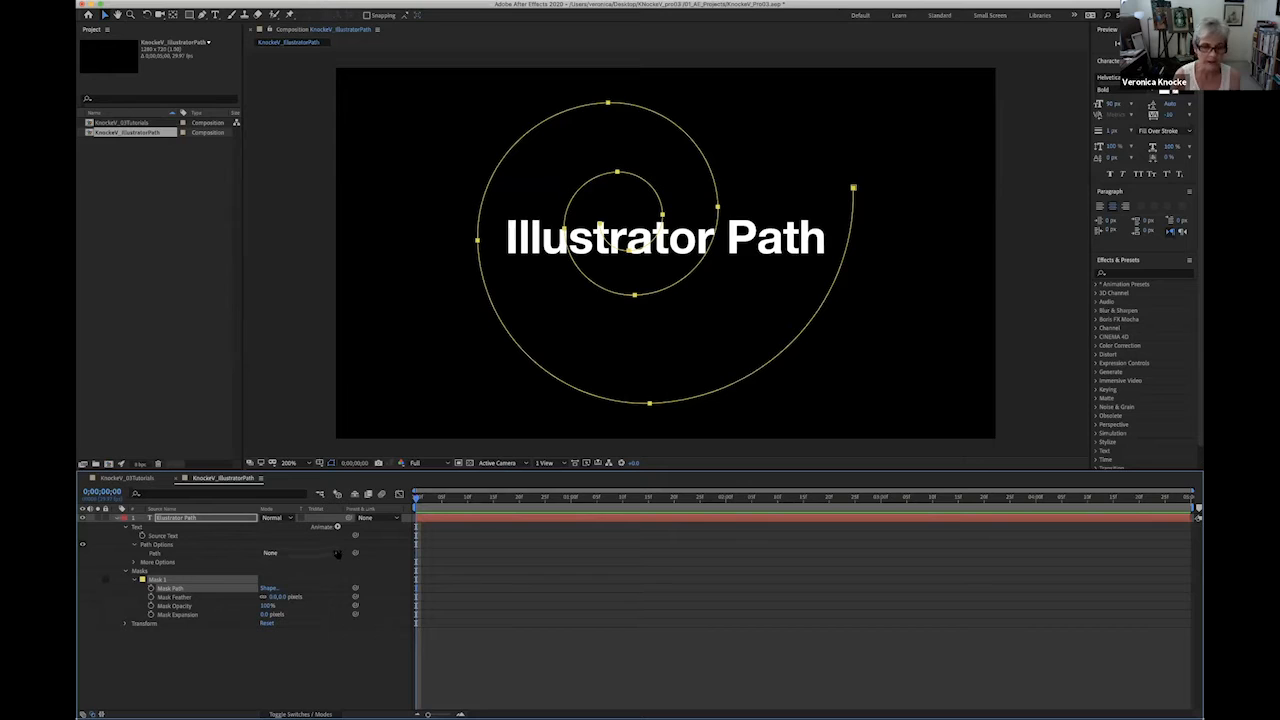
{"action": "left_click", "coordinate": [335, 553]}
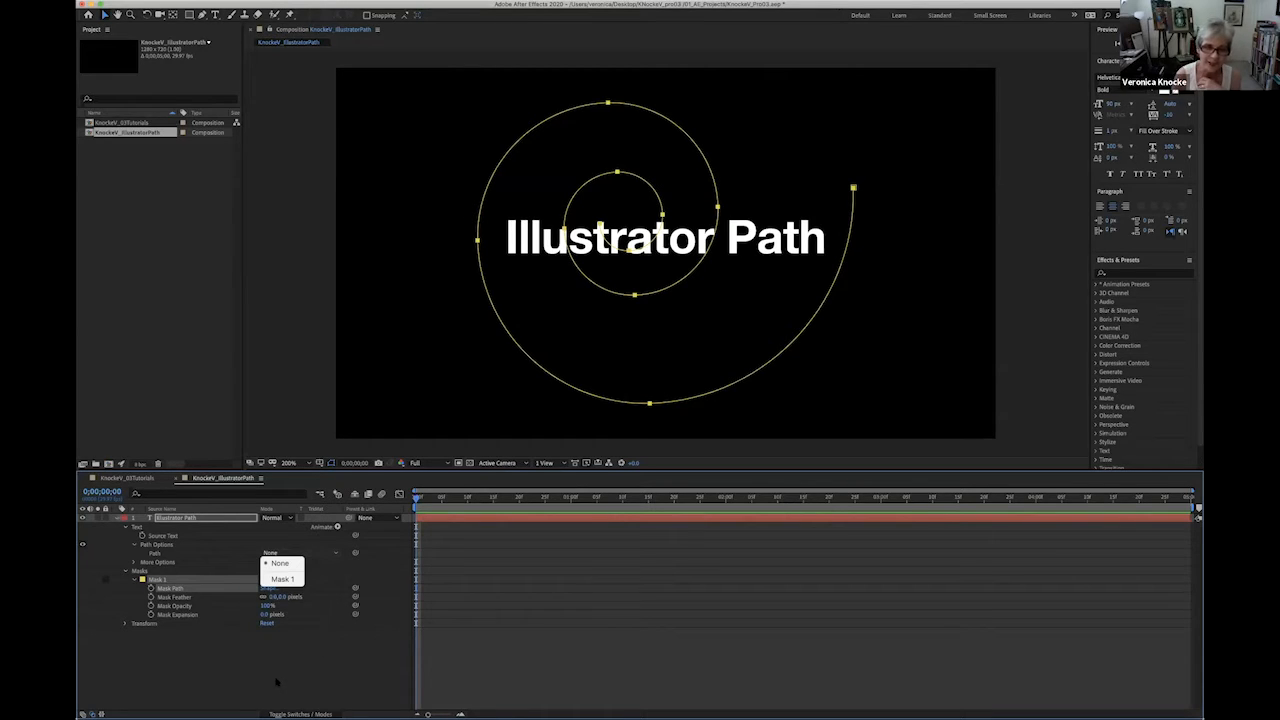
{"action": "left_click", "coordinate": [284, 579]}
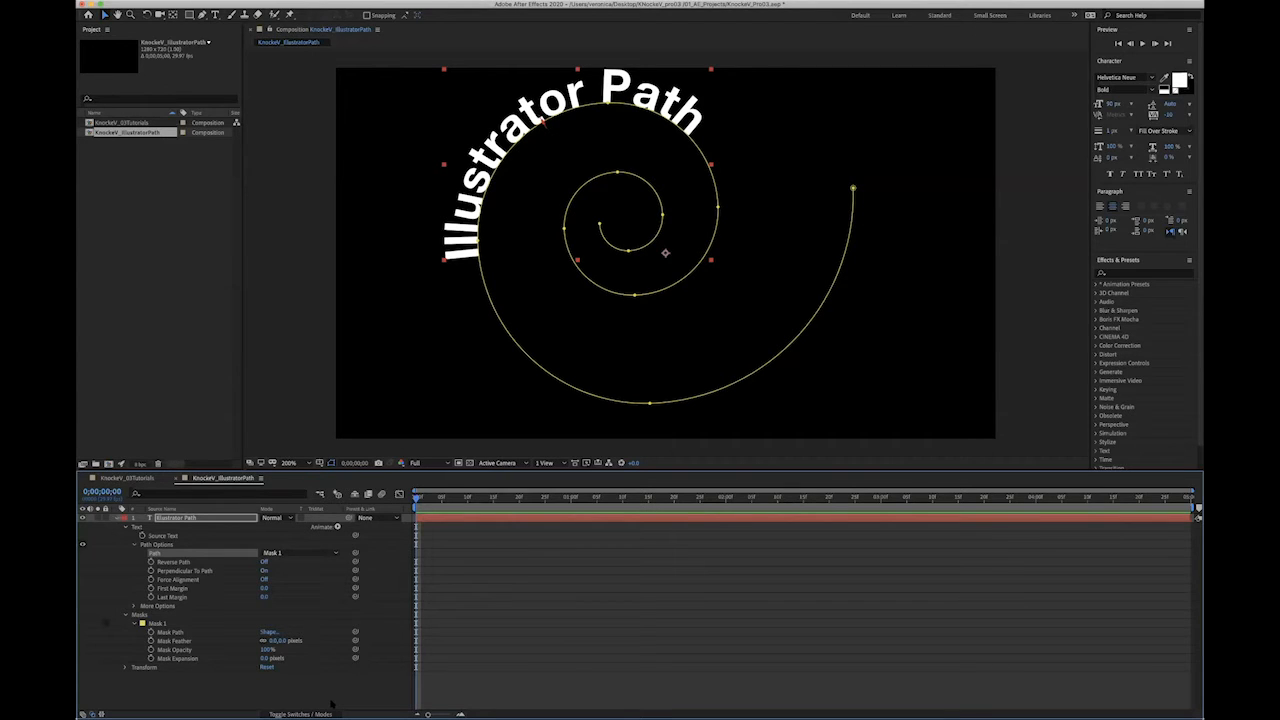
- Left-align the Illustrator Path text so it starts at the outer end of the spiral
{"action": "left_click", "coordinate": [176, 519]}
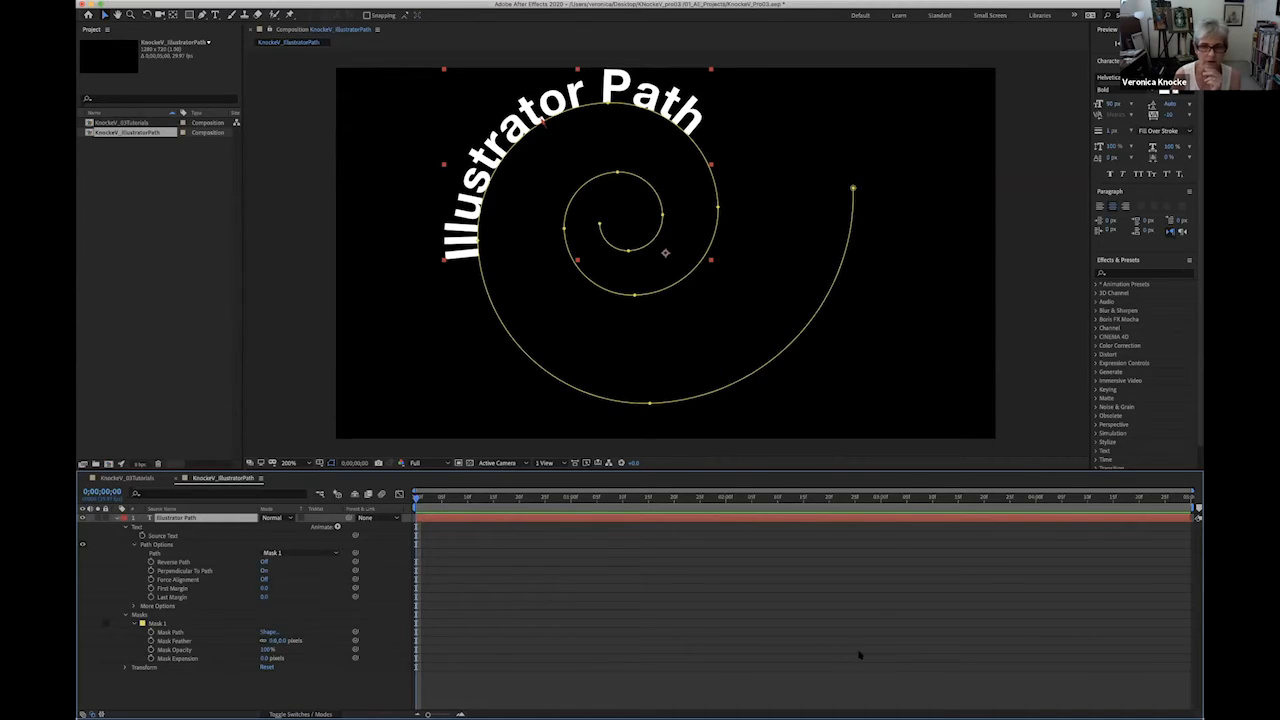
{"action": "key", "text": "period"}
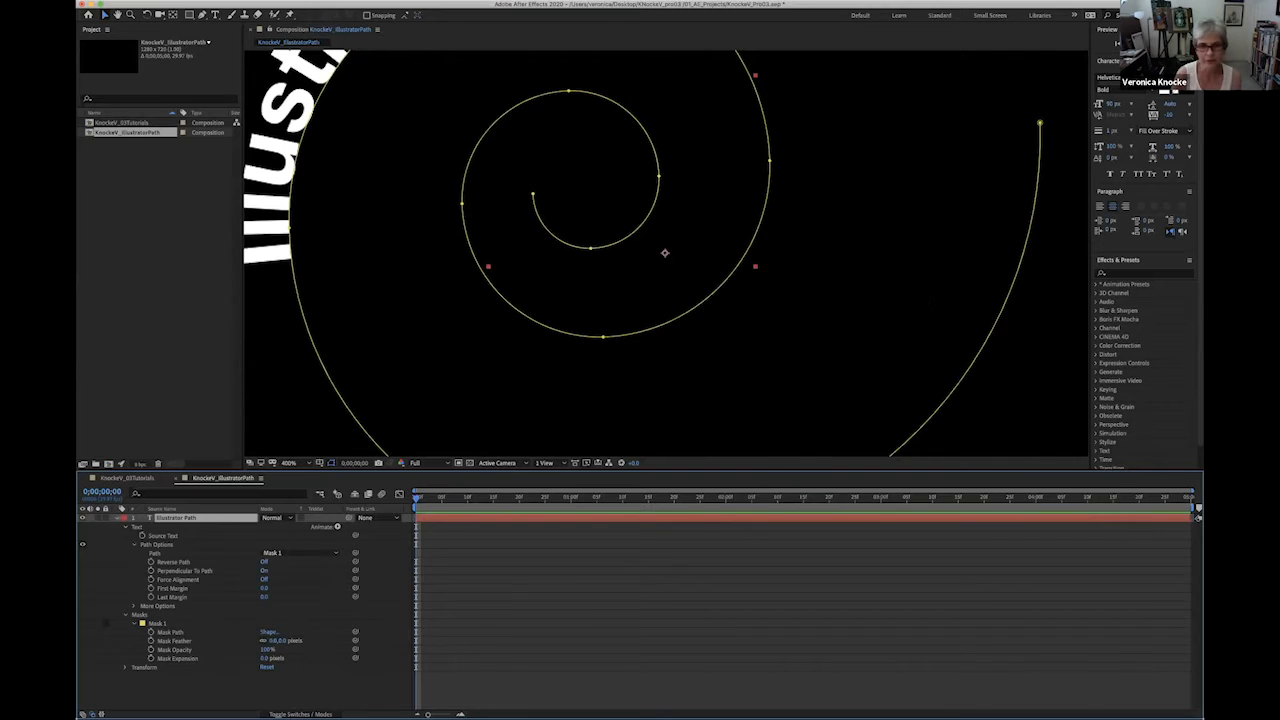
{"action": "key", "text": "period"}
{"action": "key", "text": "comma"}
{"action": "key", "text": "comma"}
{"action": "key", "text": "period"}
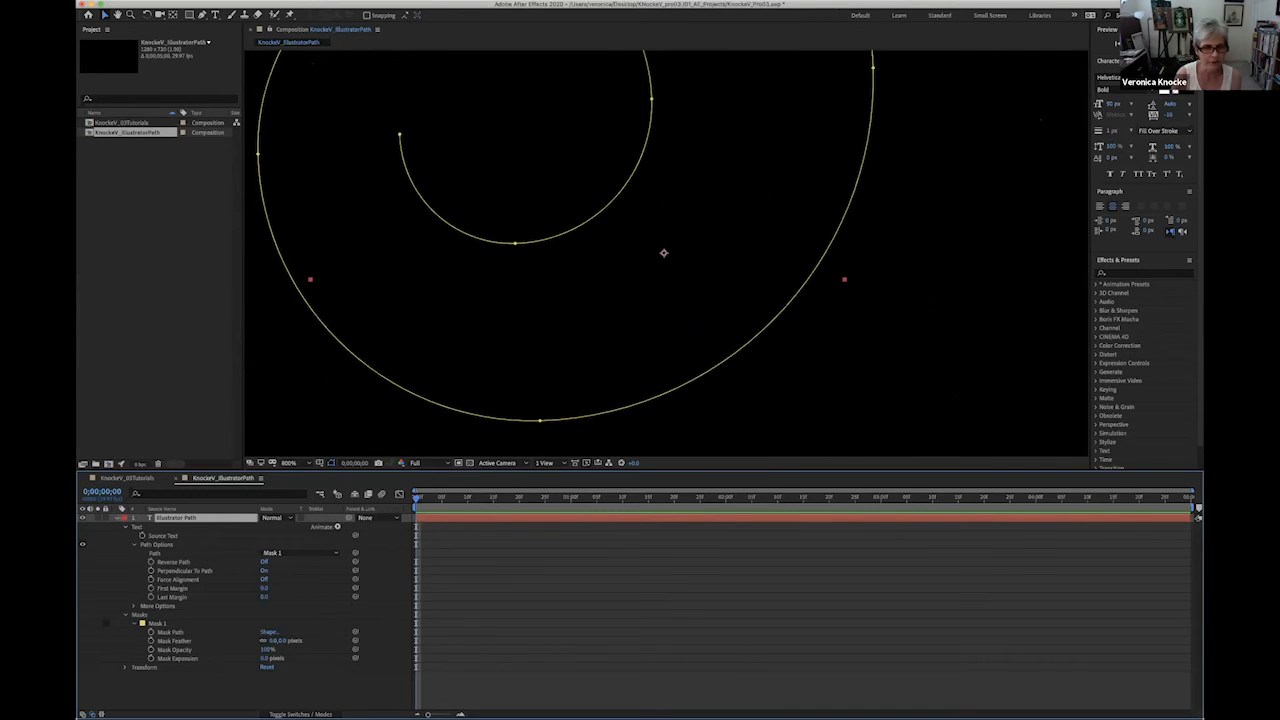
{"action": "left_click", "coordinate": [304, 463]}
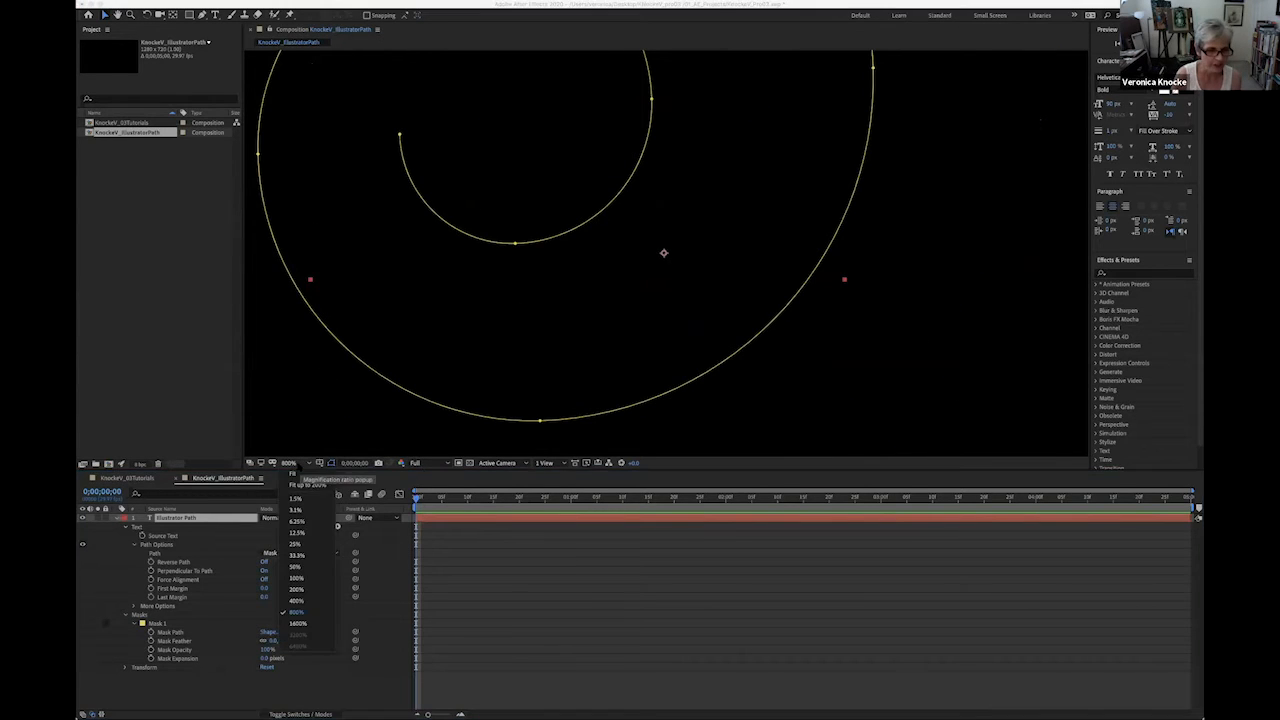
{"action": "left_click", "coordinate": [292, 474]}
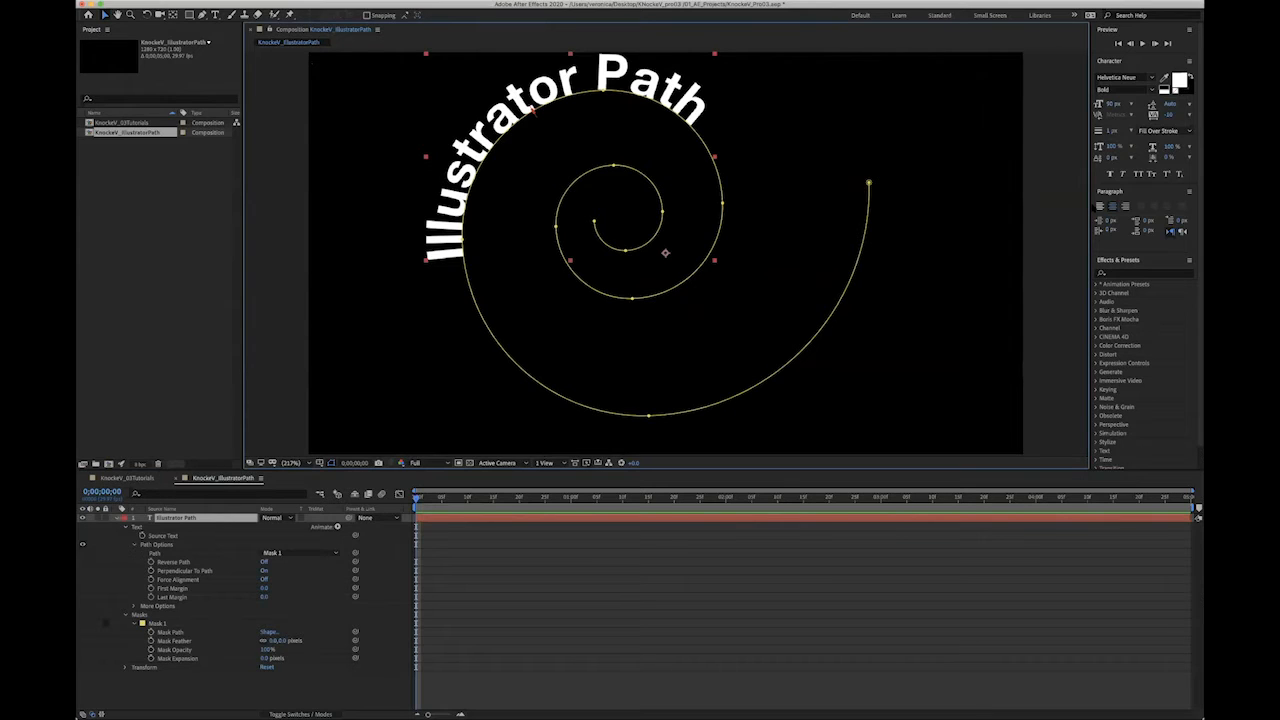
{"action": "left_click", "coordinate": [1099, 207]}
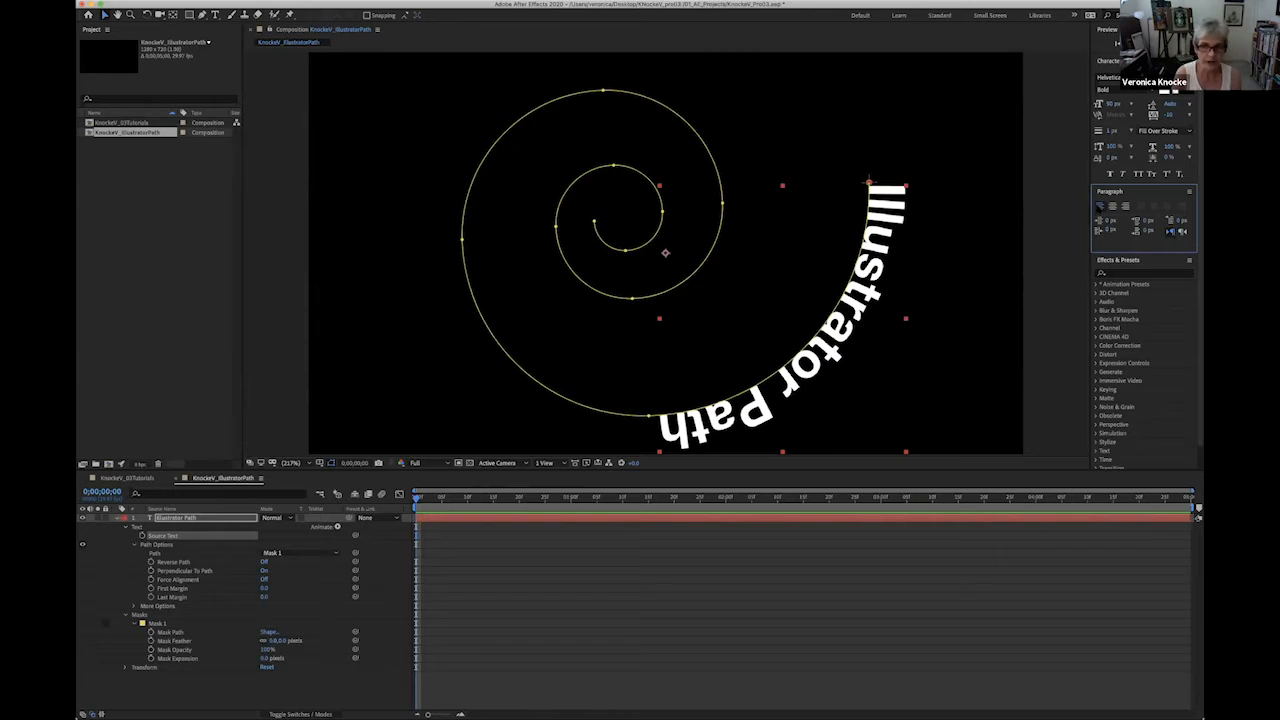
- Keyframe the text's First Margin from 0.0 at 0;00;00;00 to about 2250 at 0;00;04;29, moving it to the spiral's inner end
{"action": "scroll", "coordinate": [1099, 208], "scroll_direction": "down", "scroll_amount": 2}
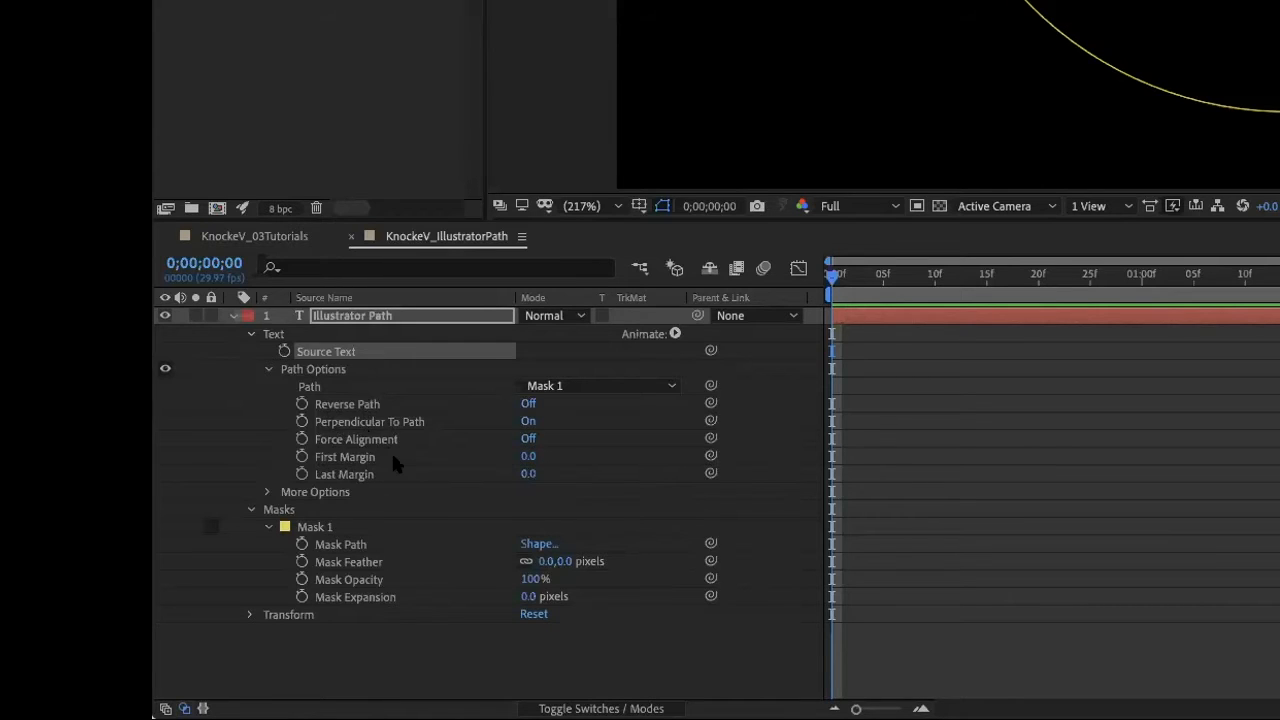
{"action": "left_click", "coordinate": [302, 457]}
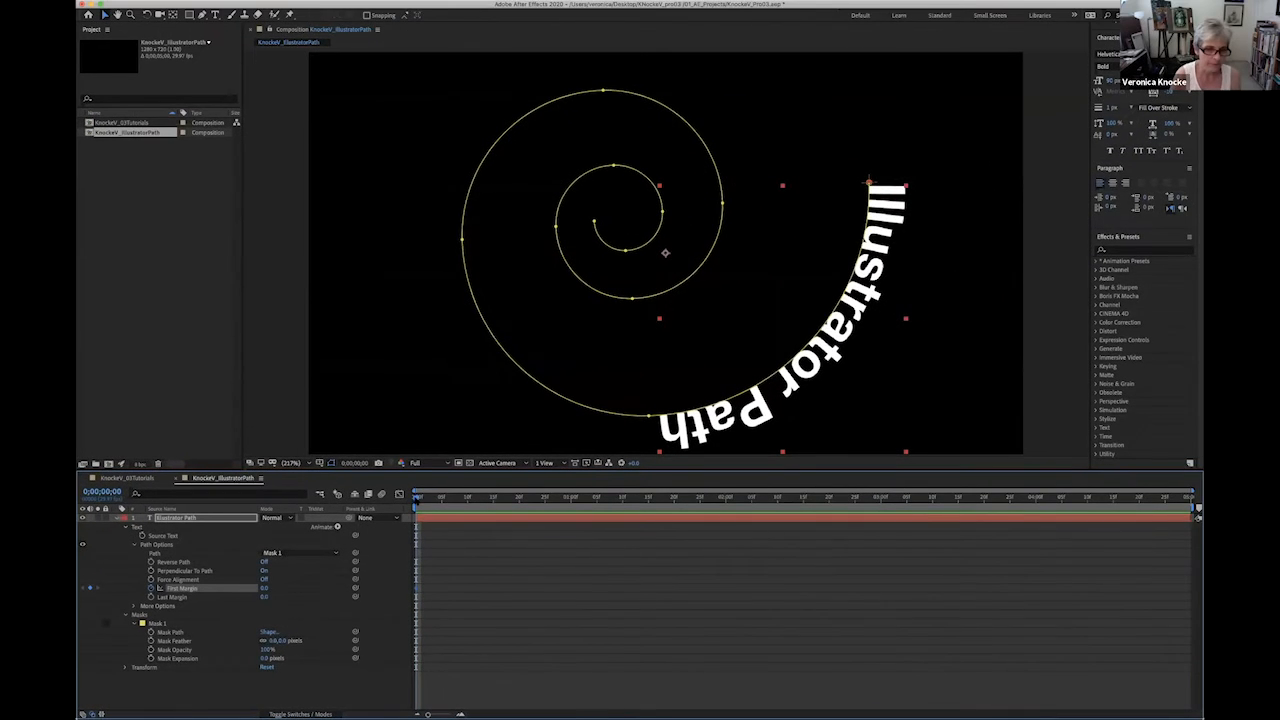
{"action": "left_click_drag", "start_coordinate": [417, 498], "coordinate": [1190, 560]}
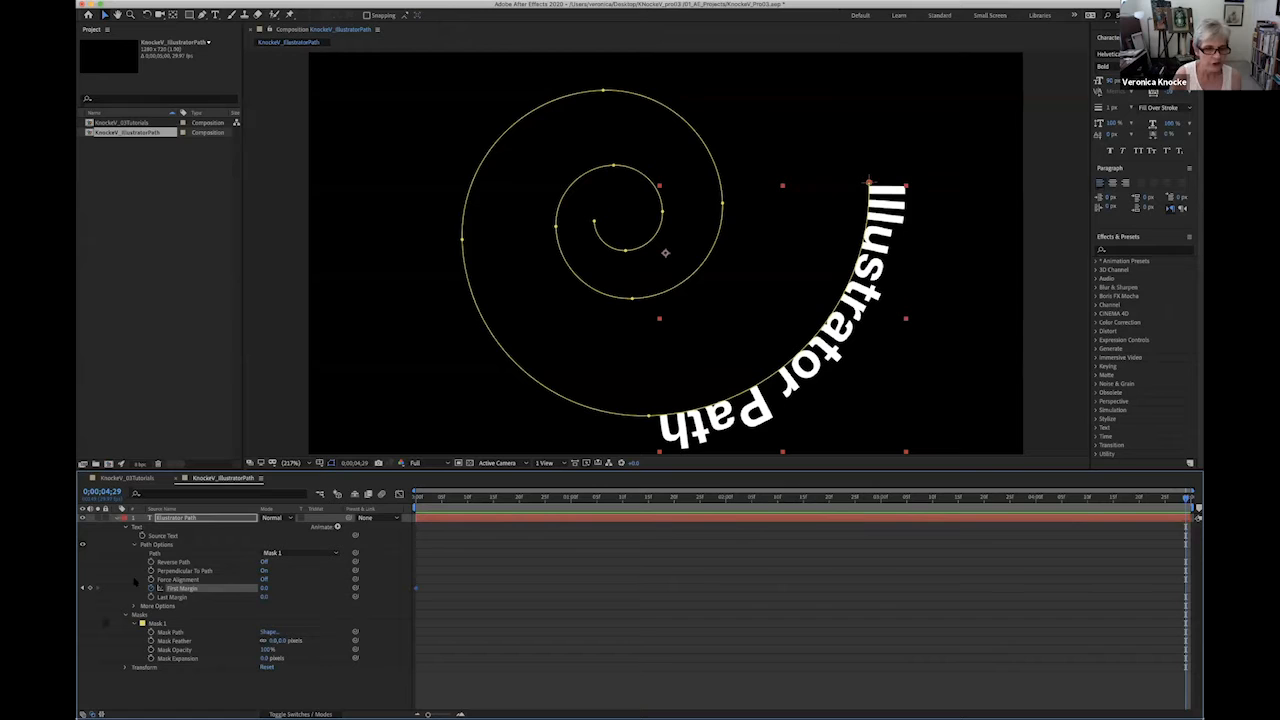
{"action": "left_click", "coordinate": [263, 588]}
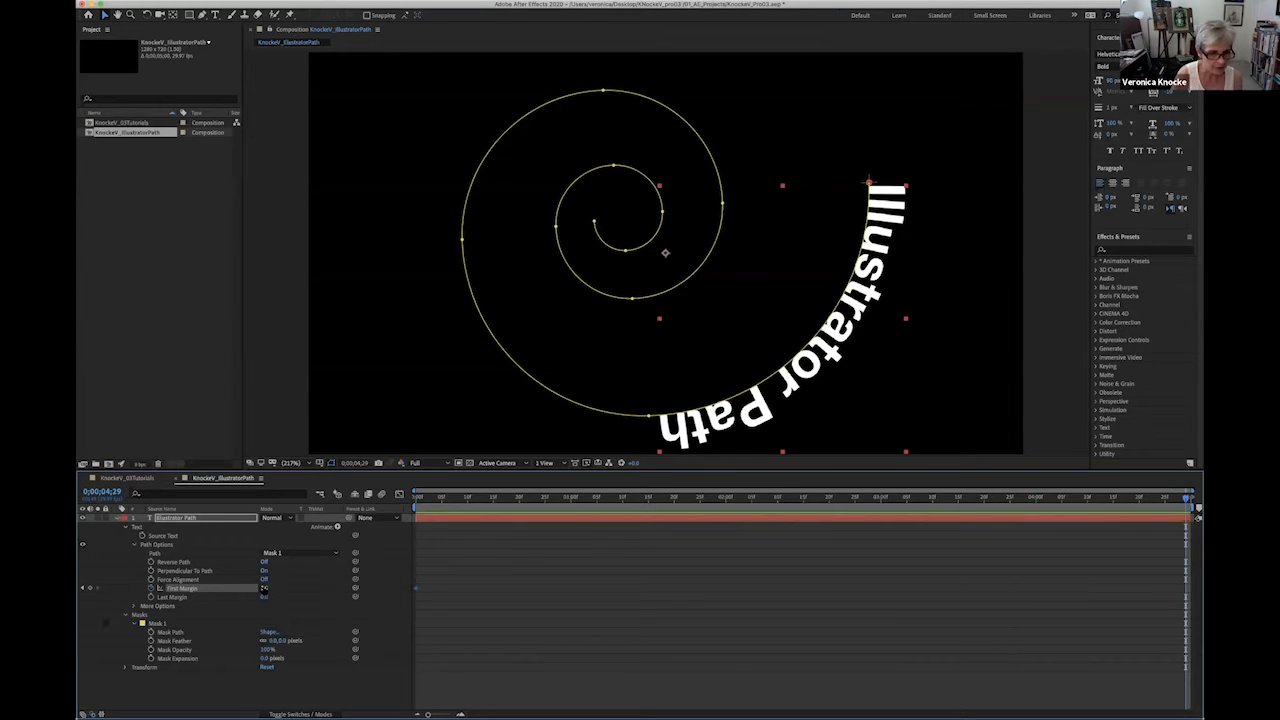
{"action": "type", "text": "2"}
{"action": "mouse_move", "coordinate": [264, 588]}
{"action": "left_mouse_down"}
{"action": "mouse_move", "coordinate": [338, 594]}
{"action": "mouse_move", "coordinate": [264, 588]}
{"action": "left_mouse_up"}
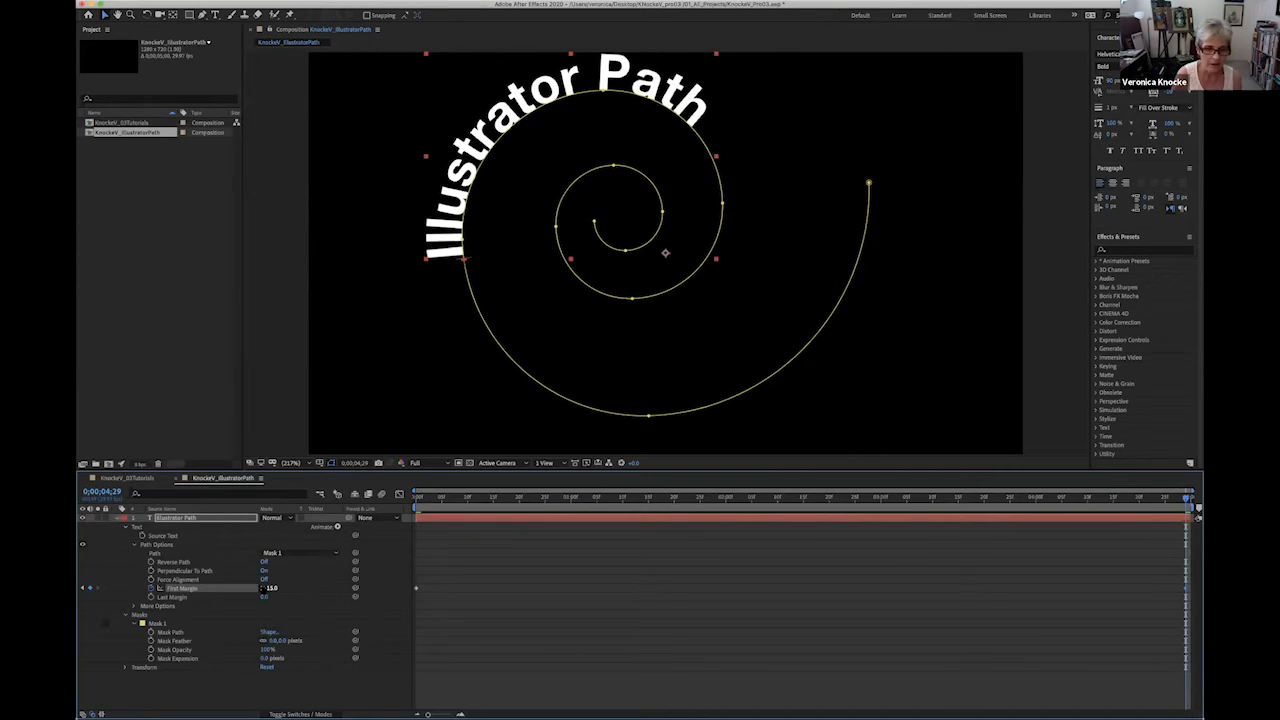
{"action": "left_click", "coordinate": [268, 588]}
{"action": "left_click_drag", "start_coordinate": [266, 594], "coordinate": [408, 600]}
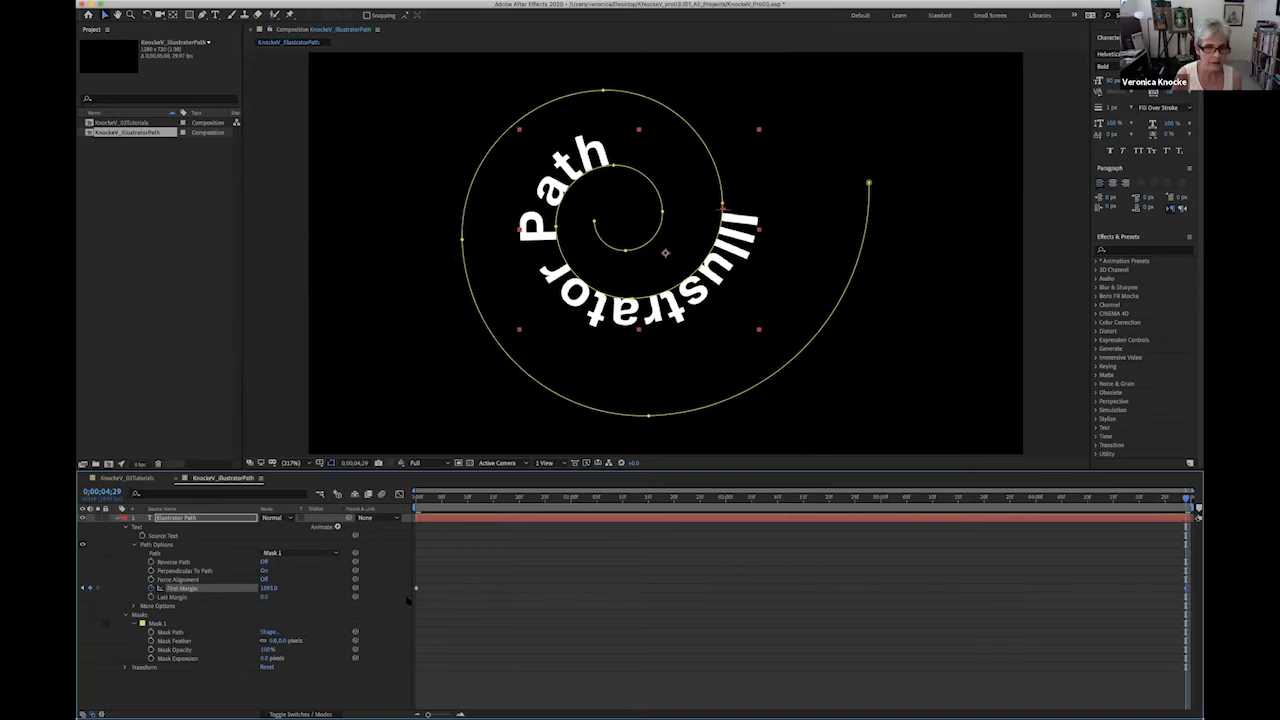
{"action": "left_click_drag", "start_coordinate": [273, 589], "coordinate": [552, 600]}
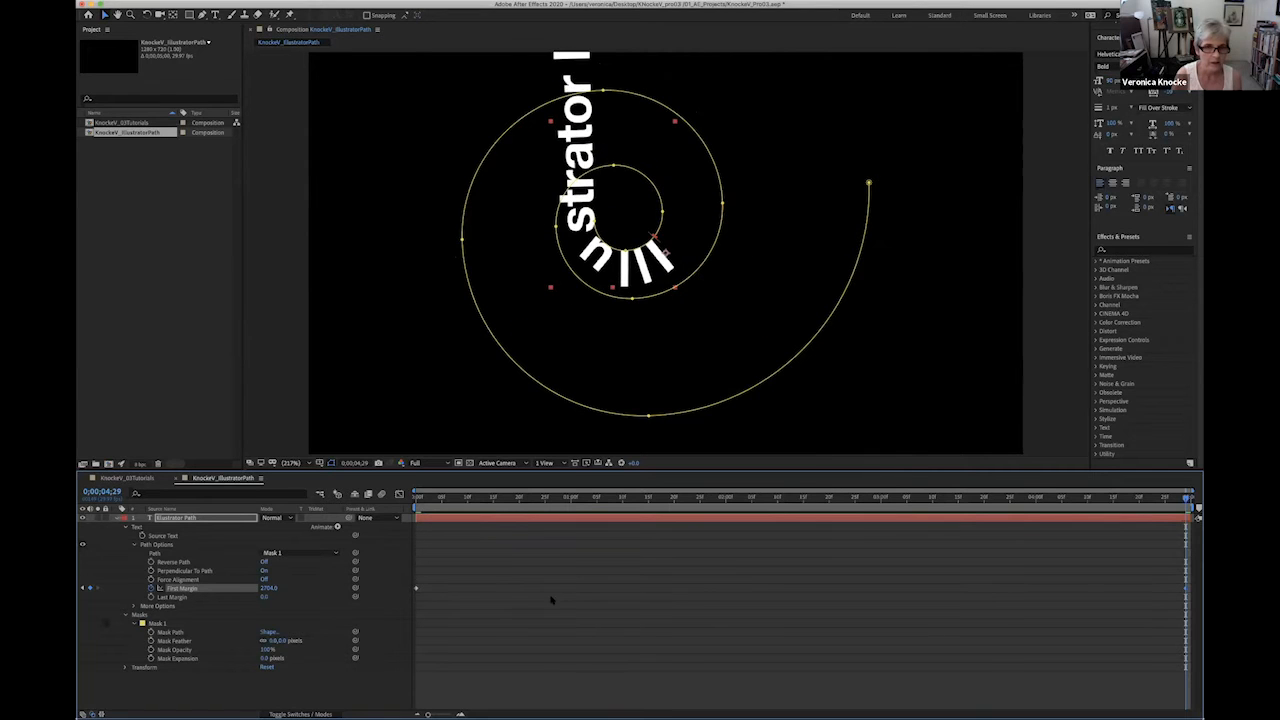
{"action": "left_click_drag", "start_coordinate": [268, 592], "coordinate": [133, 588]}
{"action": "left_click_drag", "start_coordinate": [267, 589], "coordinate": [126, 555]}
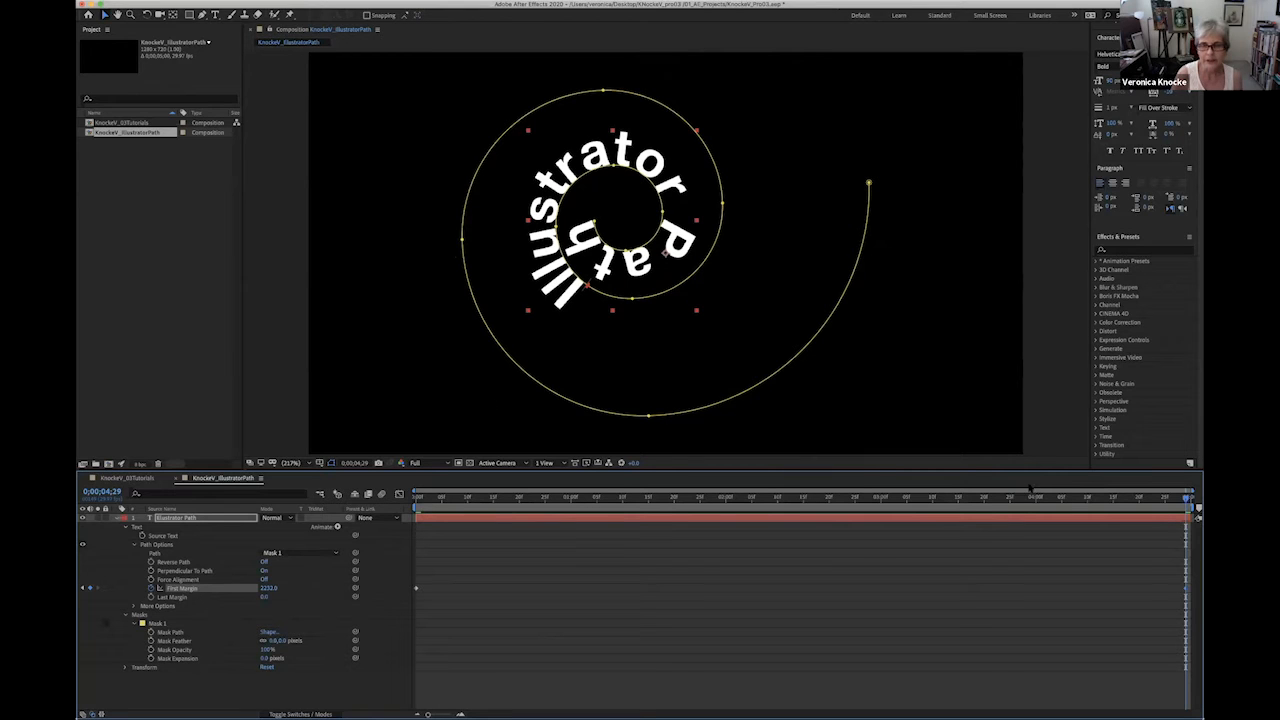
- Preview the text animation along the spiral from the first frame, and return to the start of the composition
{"action": "left_click_drag", "start_coordinate": [1186, 499], "coordinate": [414, 498]}
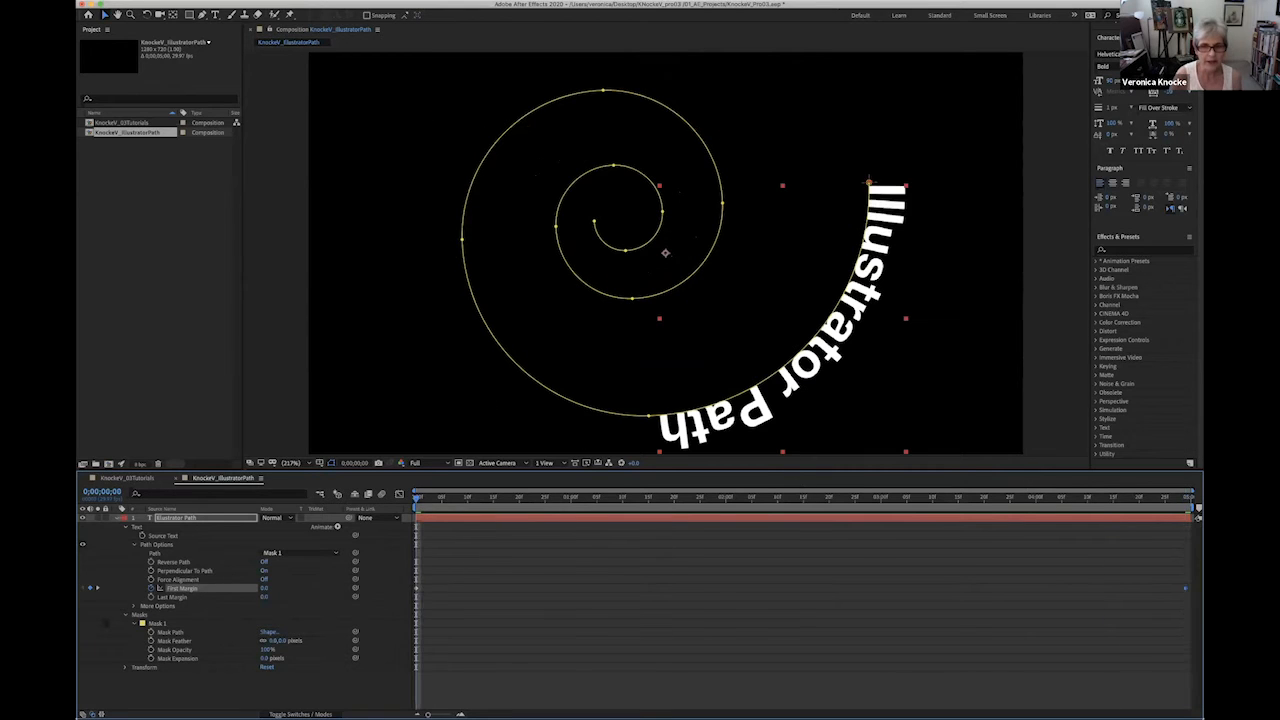
{"action": "left_click", "coordinate": [230, 691]}
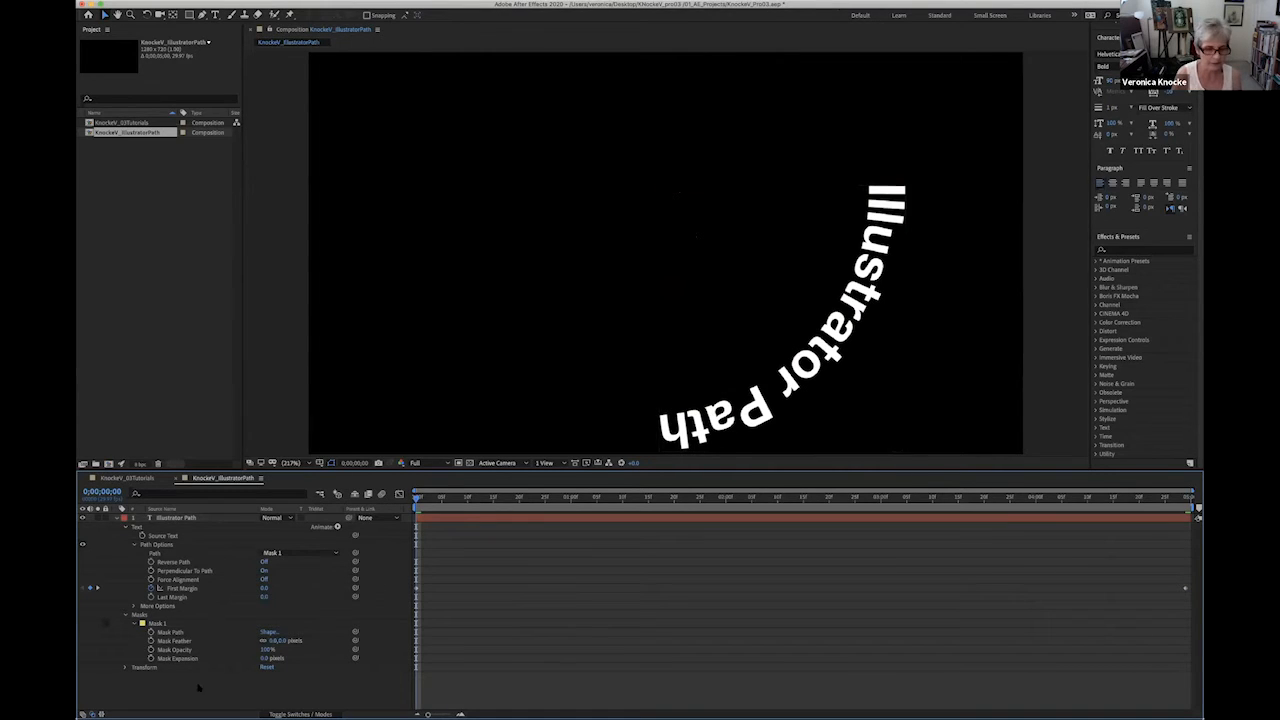
{"action": "key", "text": "space"}
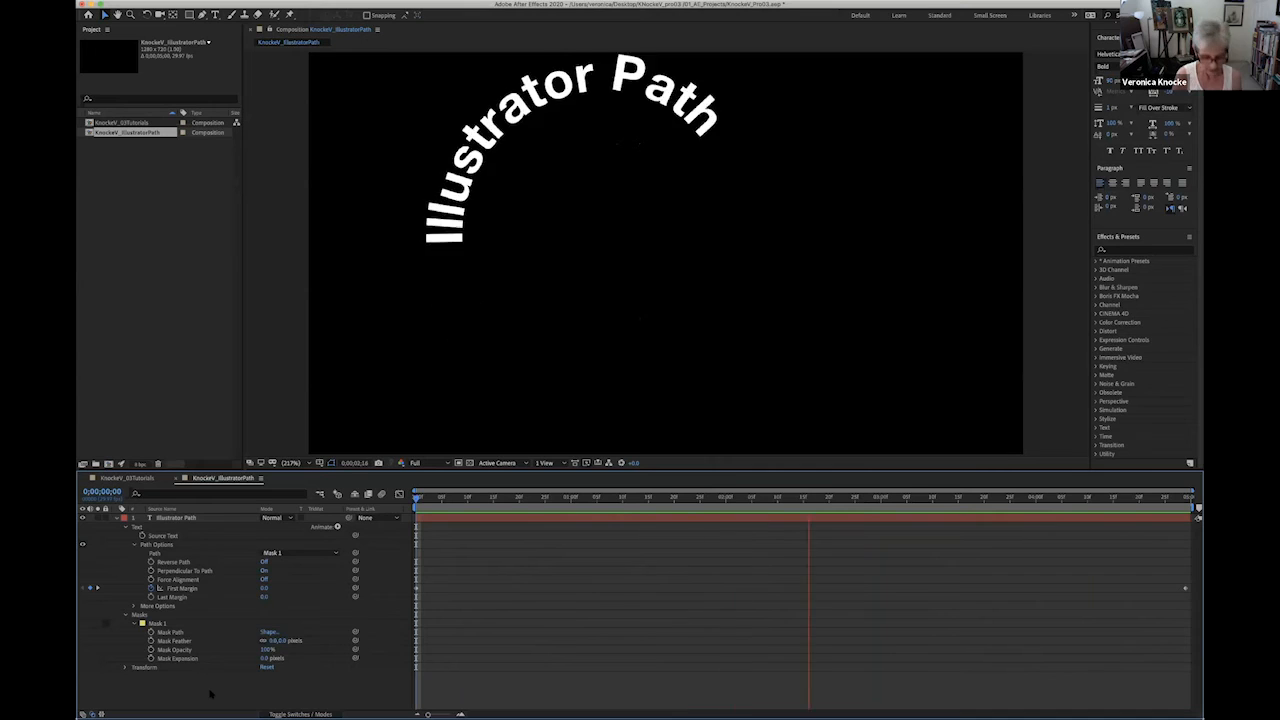
{"action": "key", "text": "space"}
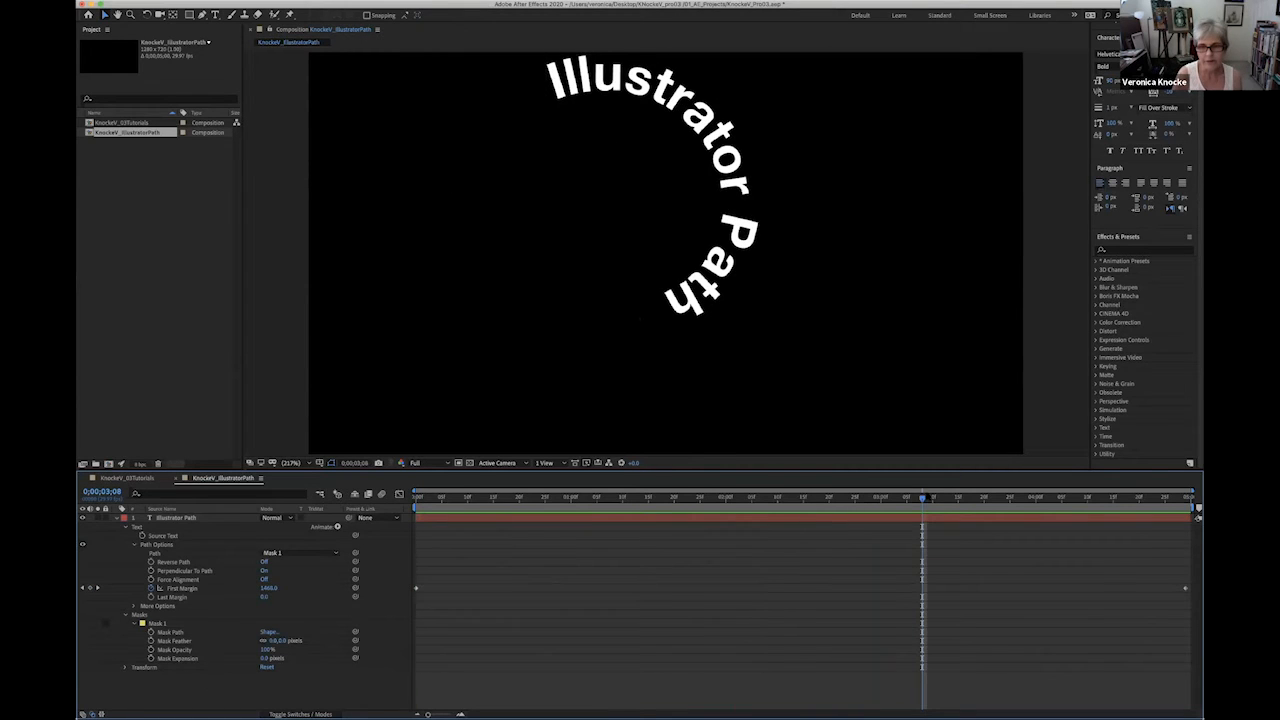
{"action": "key", "text": "Home"}
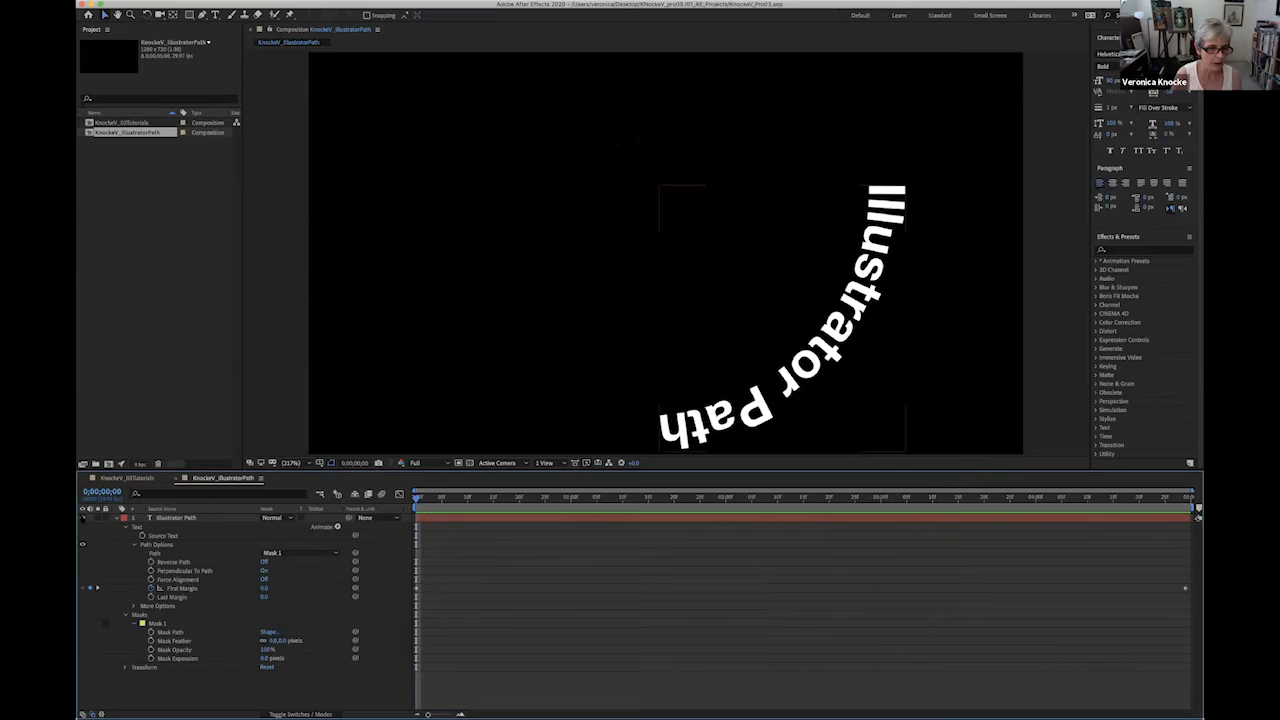
- Hide the Illustrator Path text layer, collapse its properties and lock it
{"action": "left_click", "coordinate": [83, 518]}
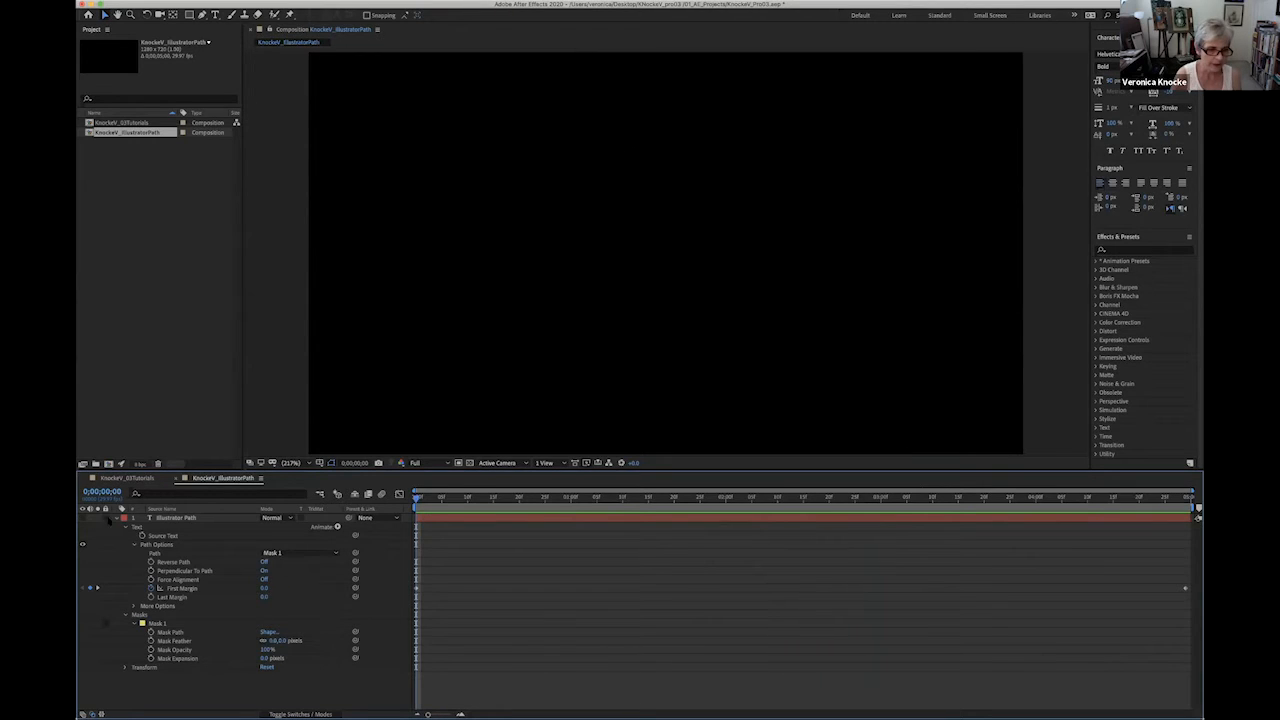
{"action": "left_click", "coordinate": [117, 518]}
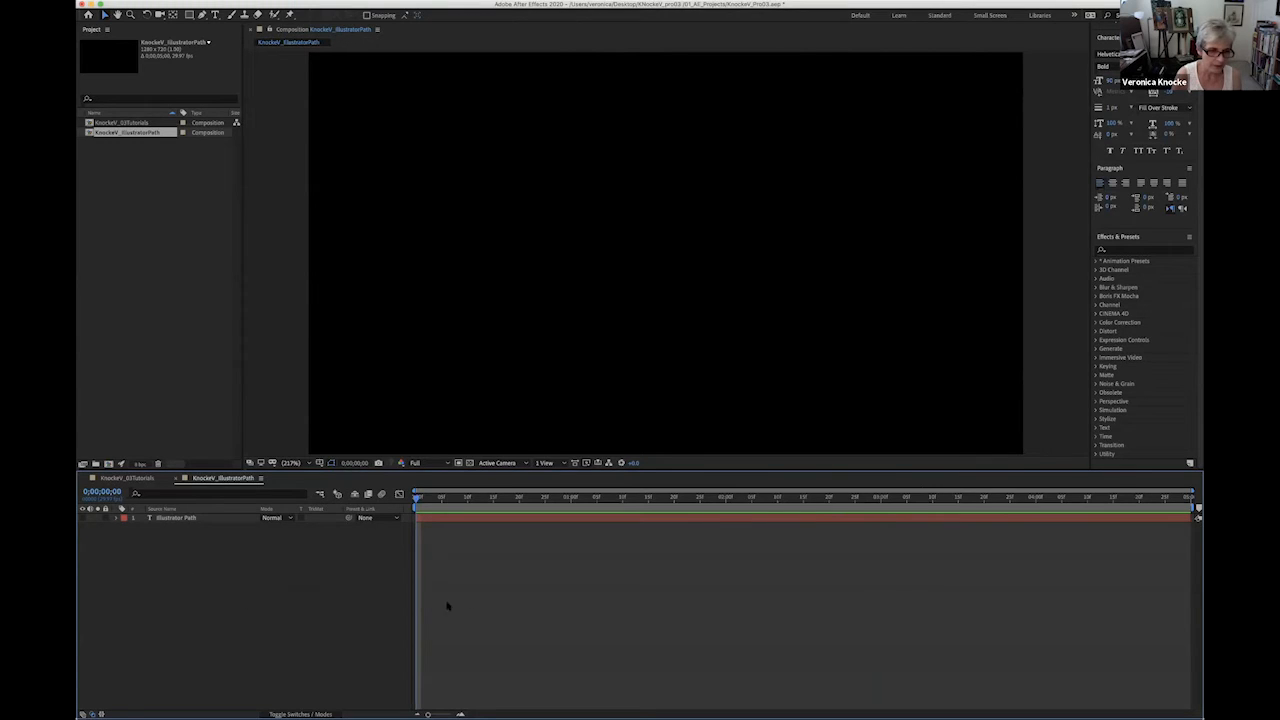
{"action": "left_click", "coordinate": [106, 518]}
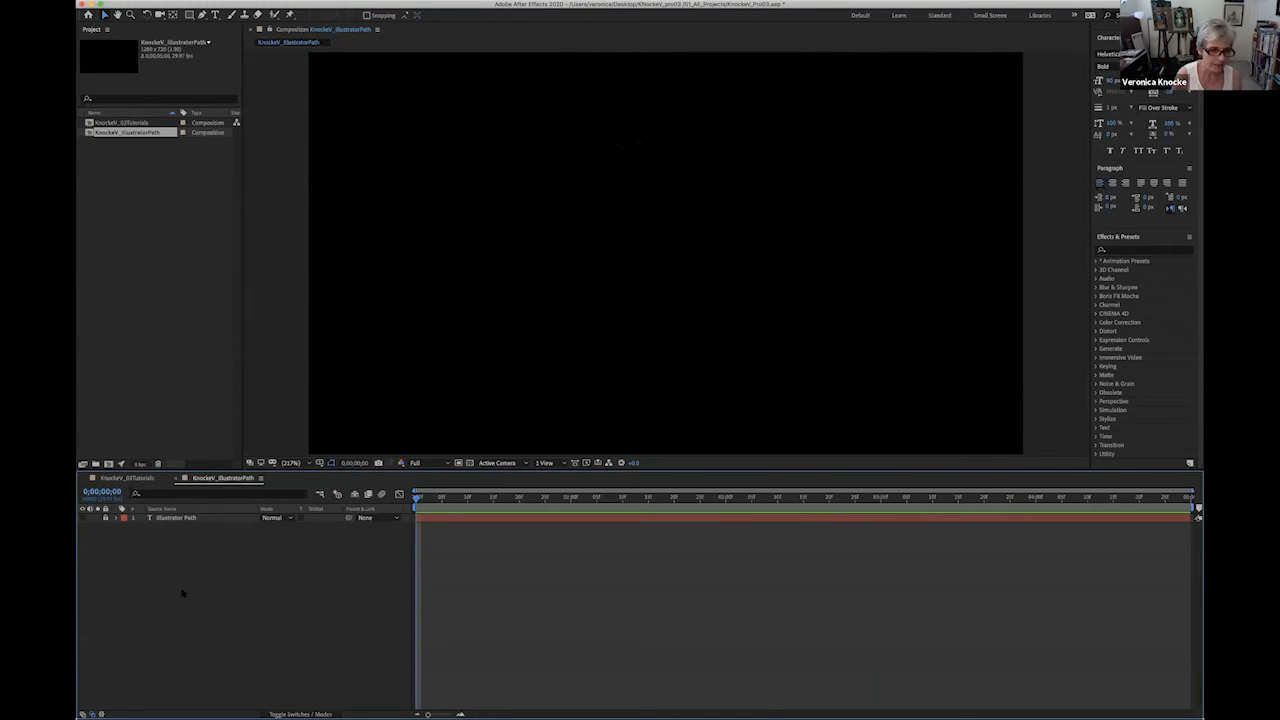
- Add a horizontal text layer reading "Circular Path" at the middle of the composition and center-align it
{"action": "left_click", "coordinate": [215, 15]}
{"action": "left_click", "coordinate": [268, 15]}
{"action": "left_click", "coordinate": [665, 243]}
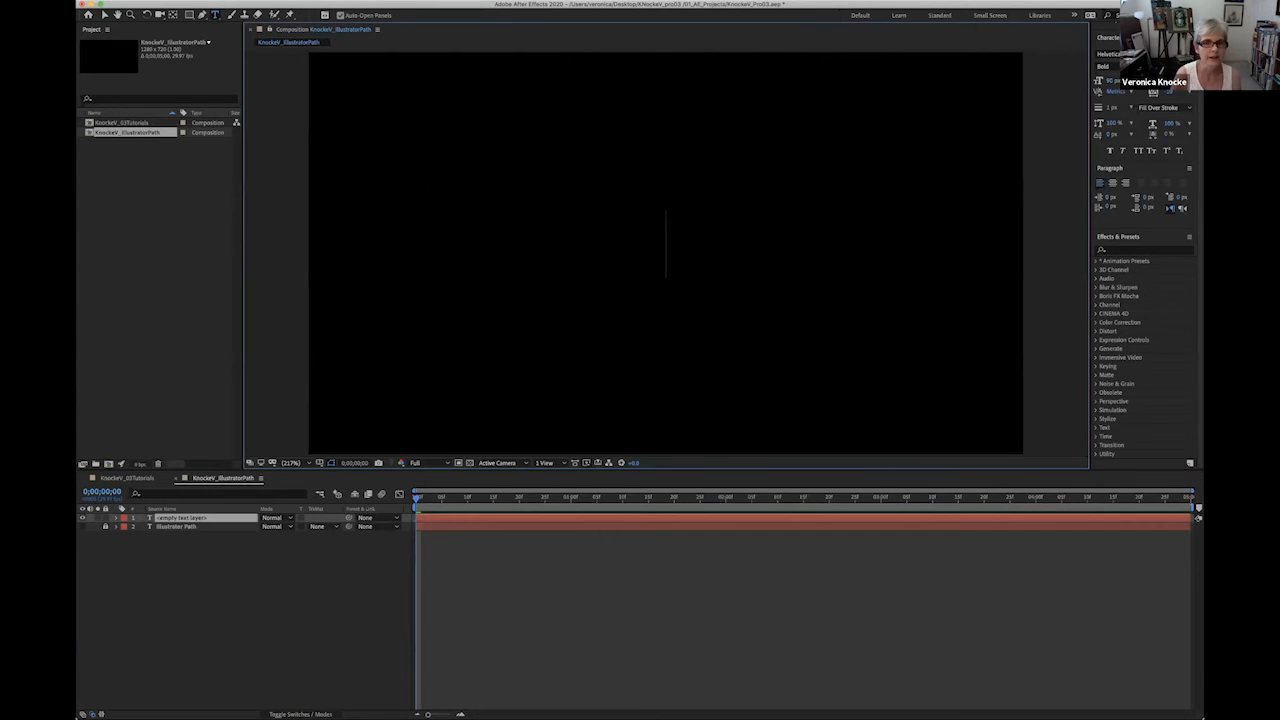
{"action": "type", "text": "C"}
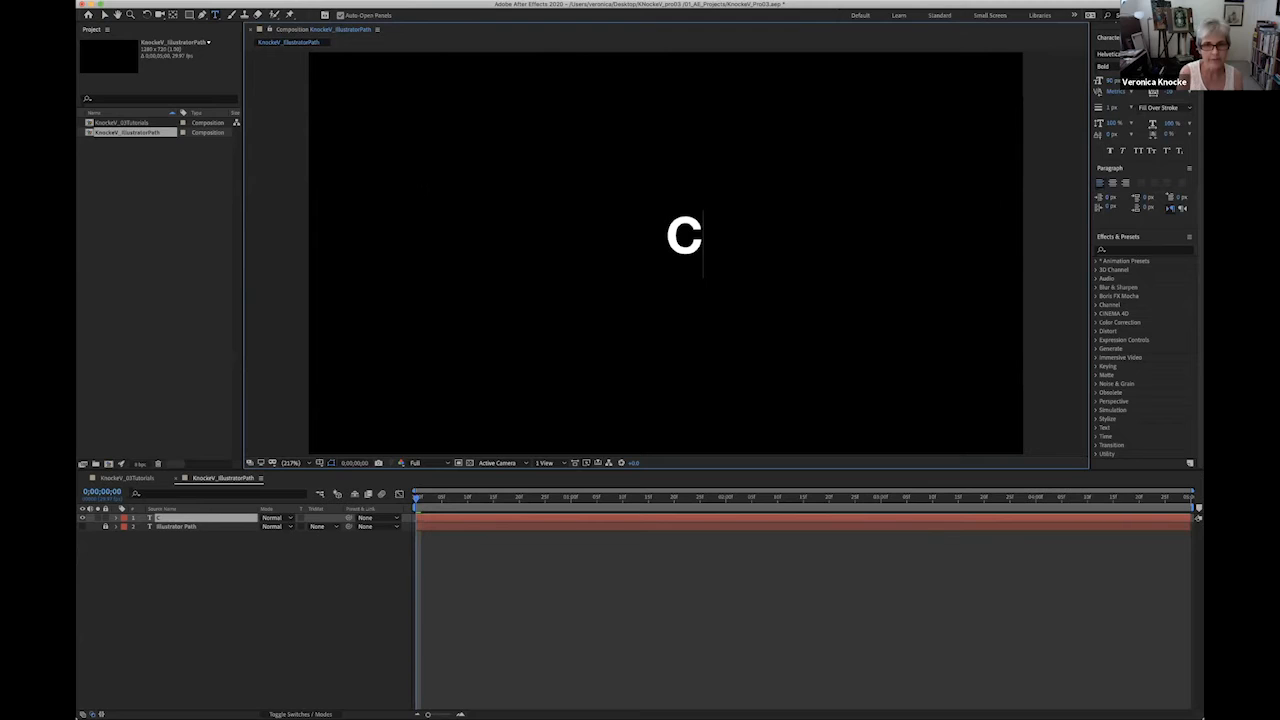
{"action": "type", "text": "ircular"}
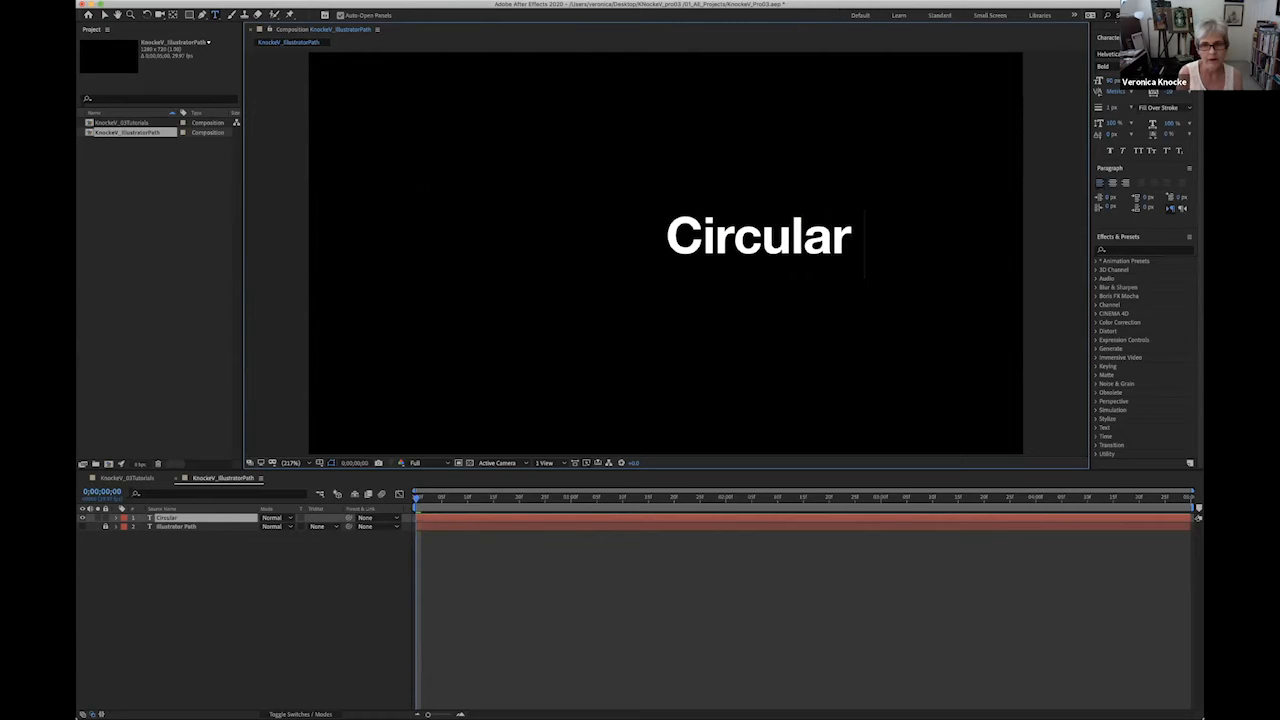
{"action": "type", "text": " Path"}
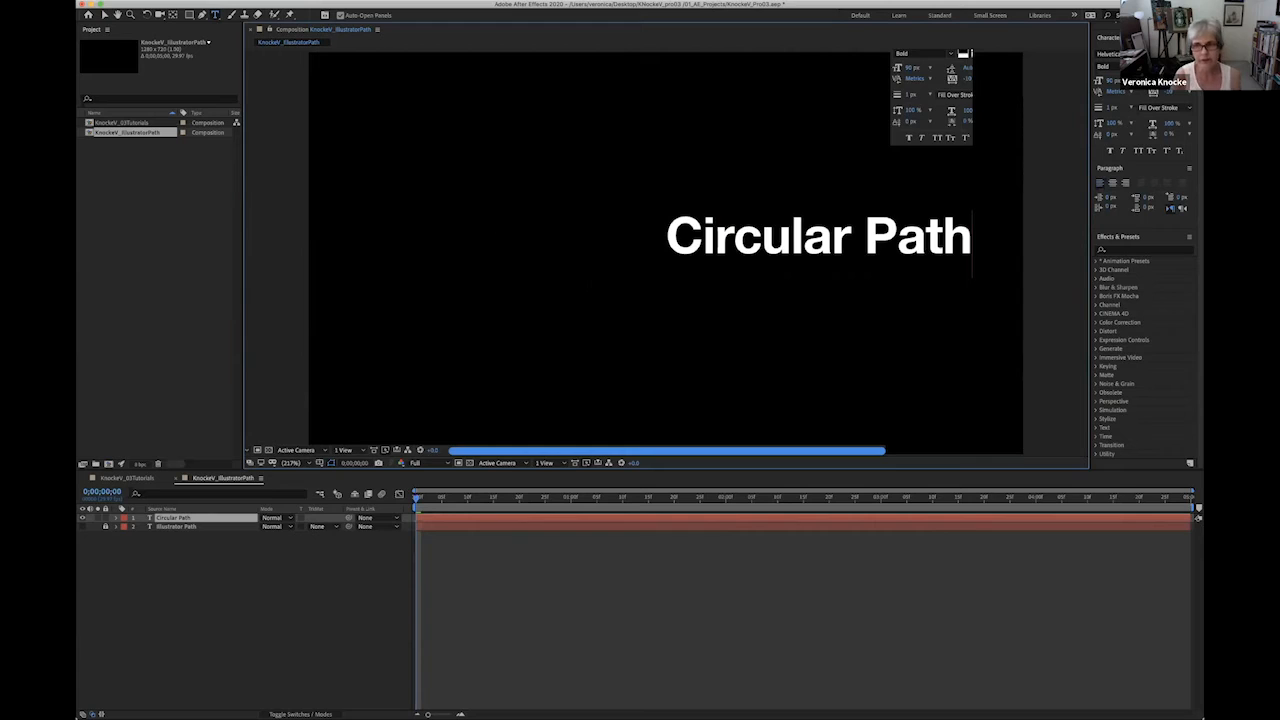
{"action": "left_click", "coordinate": [1112, 183]}
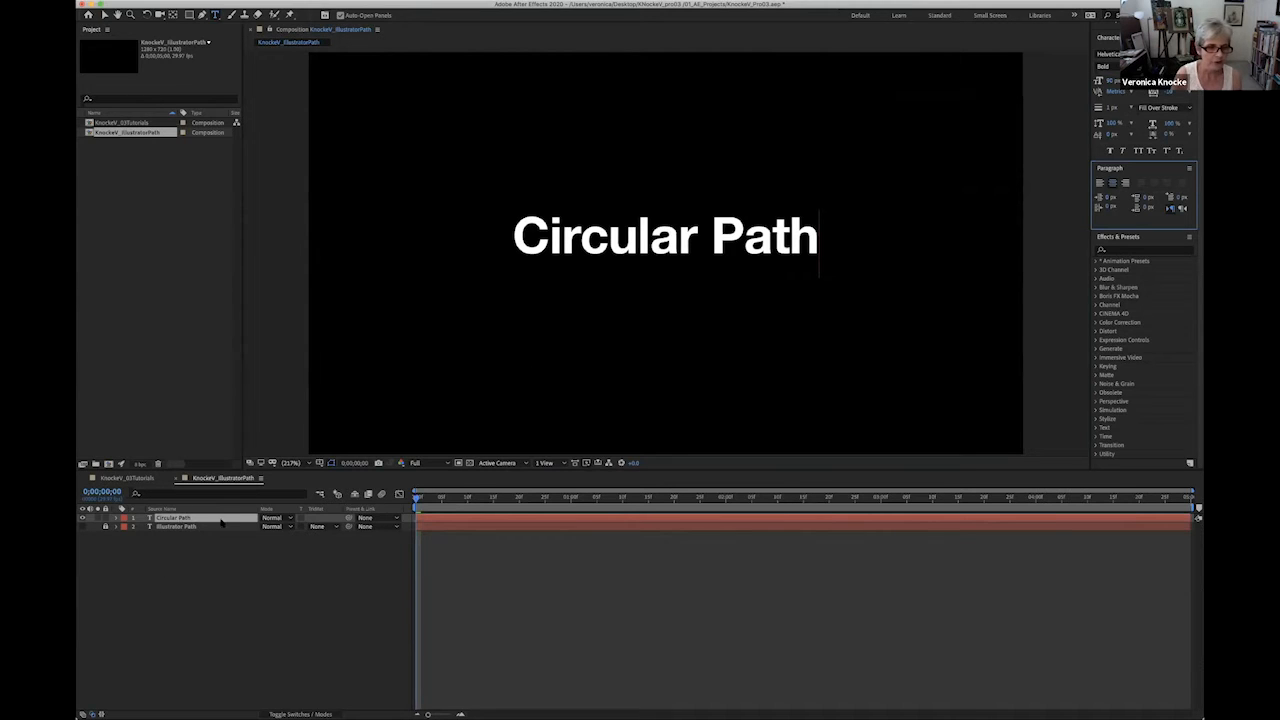
{"action": "left_click", "coordinate": [153, 520]}
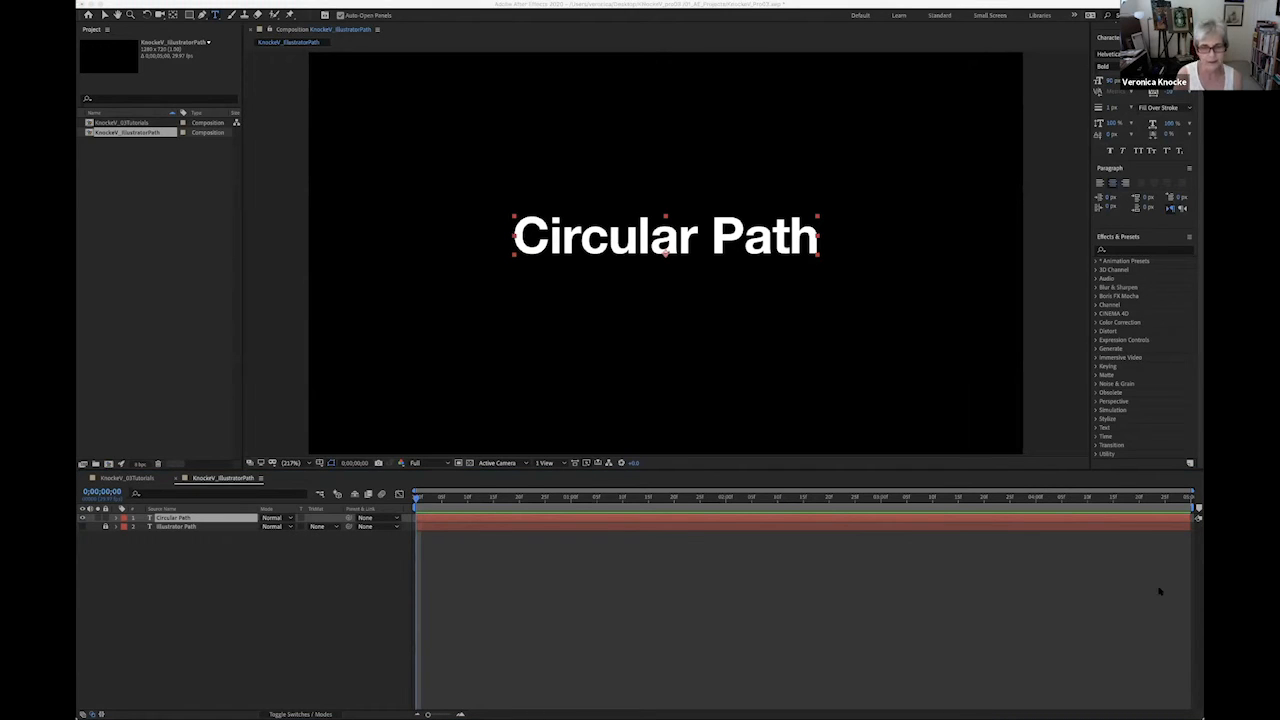
- Draw a circular mask from the center of the Circular Path text with the Ellipse tool, enclosing the words, and move it slightly down
{"action": "left_click", "coordinate": [198, 706]}
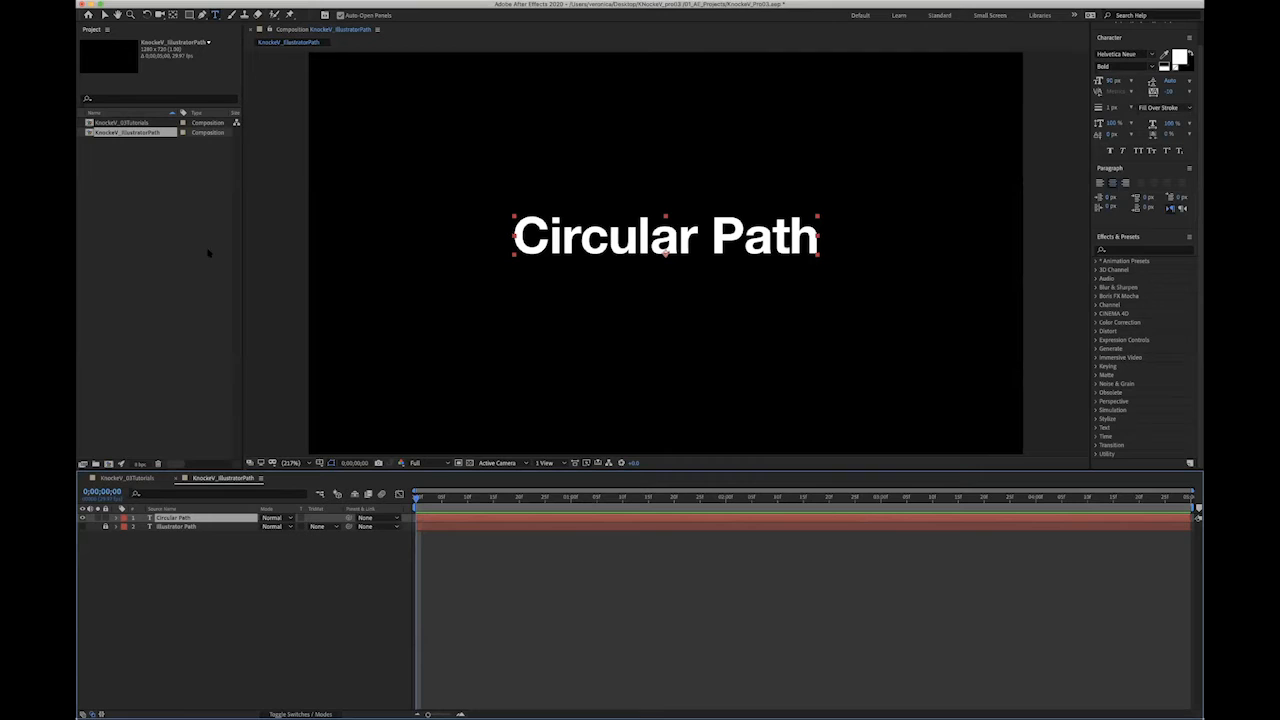
{"action": "left_click", "coordinate": [189, 14]}
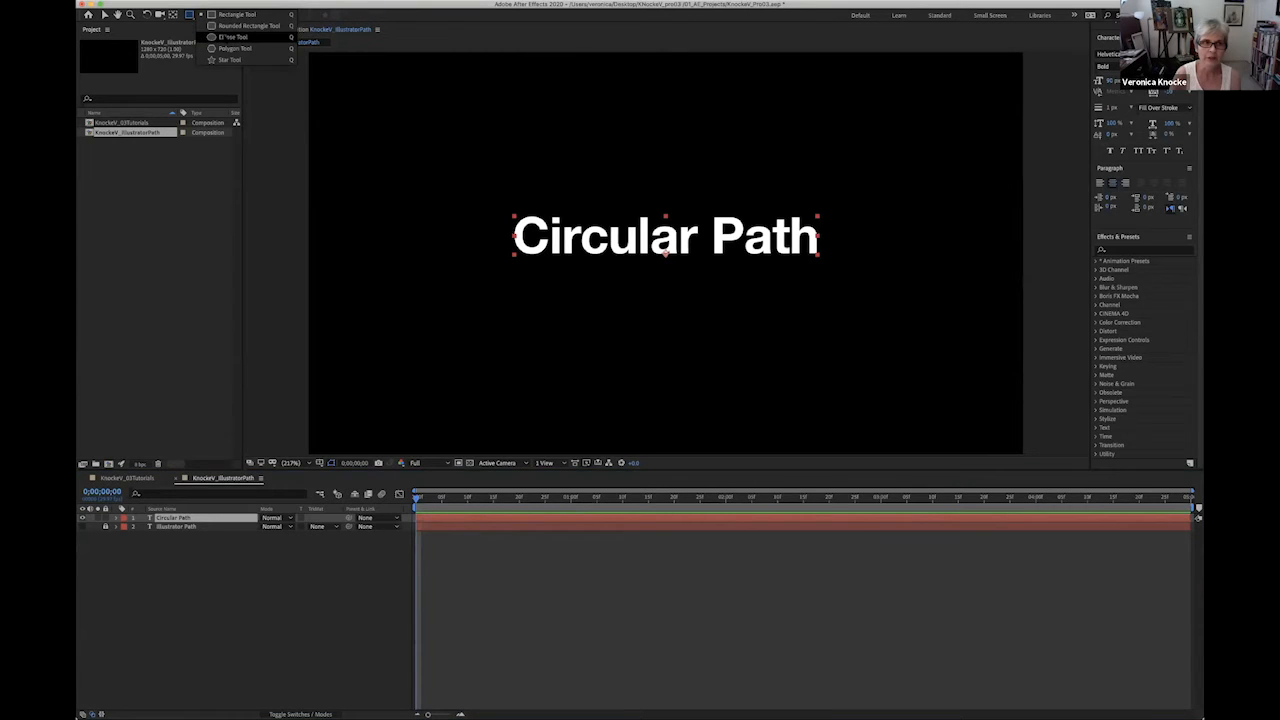
{"action": "left_click", "coordinate": [225, 37]}
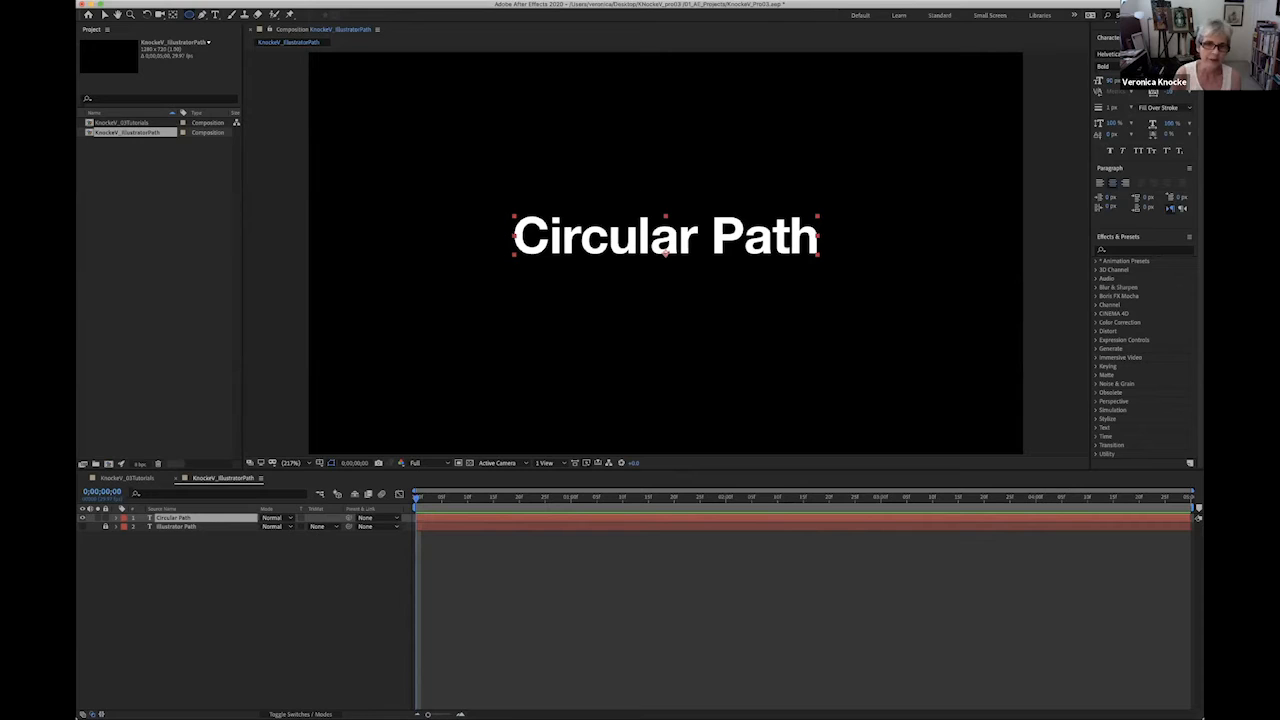
{"action": "left_click", "coordinate": [177, 517]}
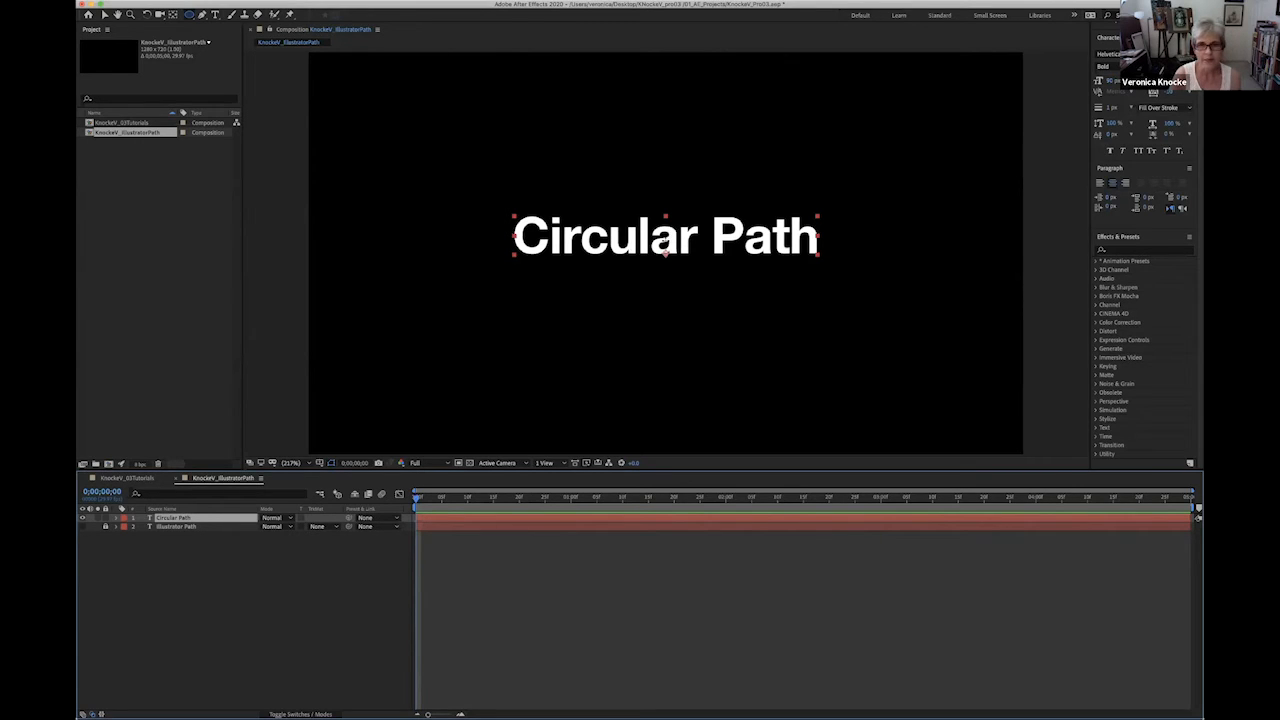
{"action": "left_click", "coordinate": [666, 240]}
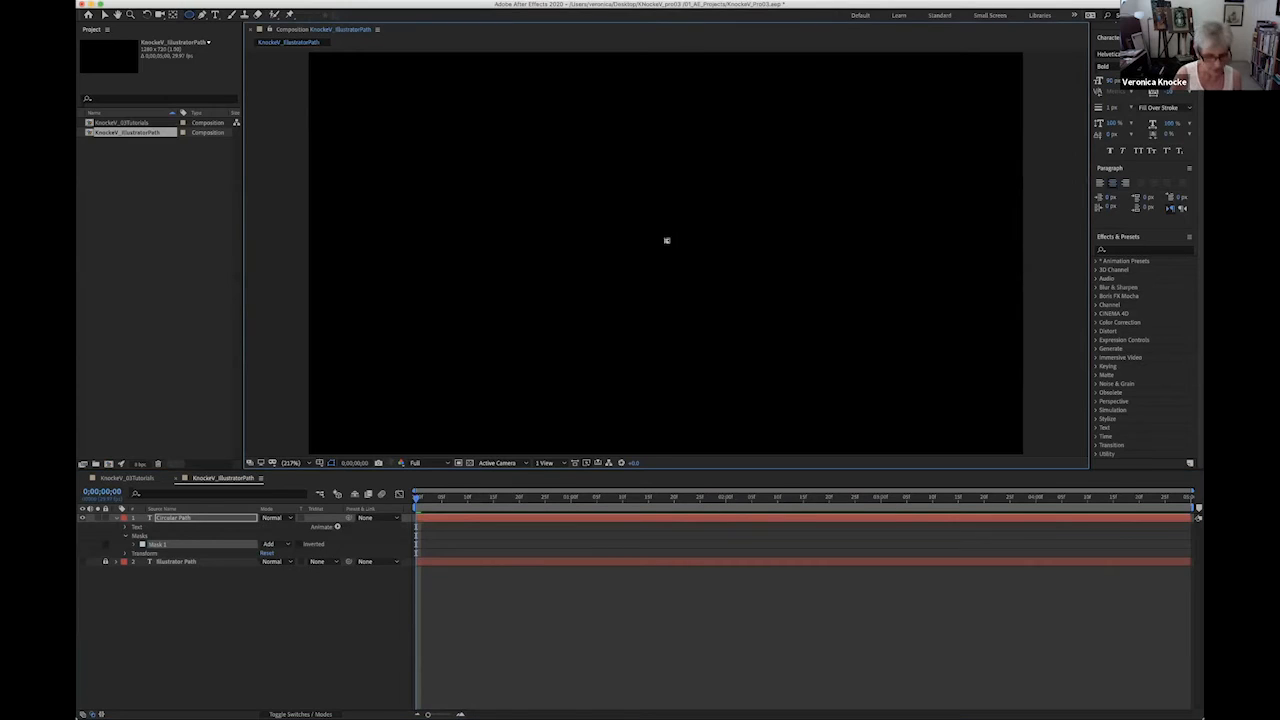
{"action": "left_click_drag", "start_coordinate": [666, 240], "coordinate": [481, 54]}
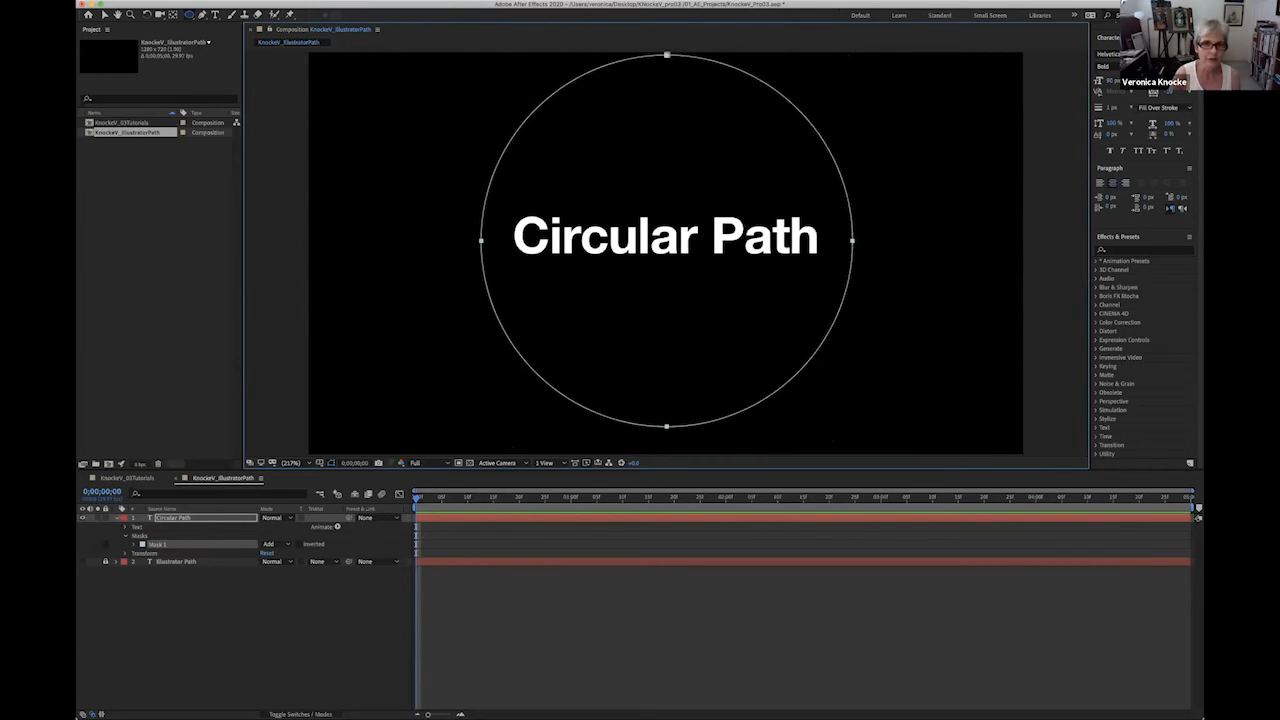
{"action": "left_click", "coordinate": [105, 15]}
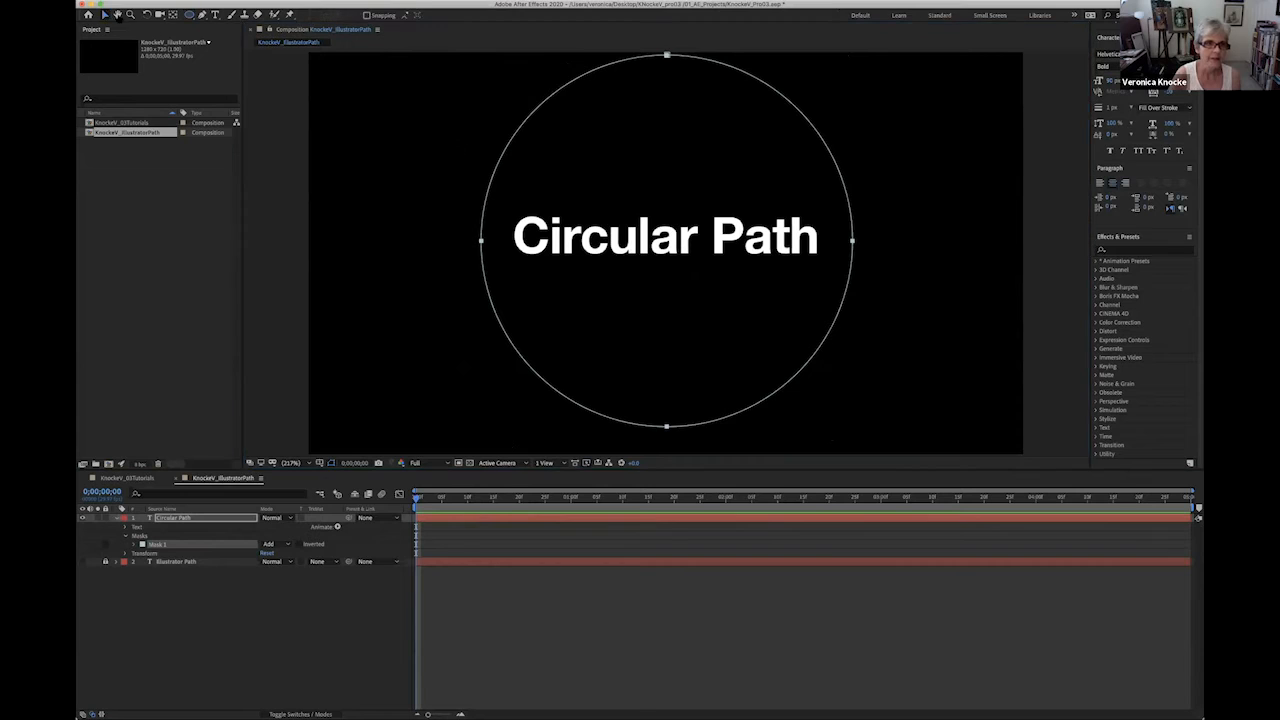
{"action": "left_click_drag", "start_coordinate": [667, 55], "coordinate": [667, 68]}
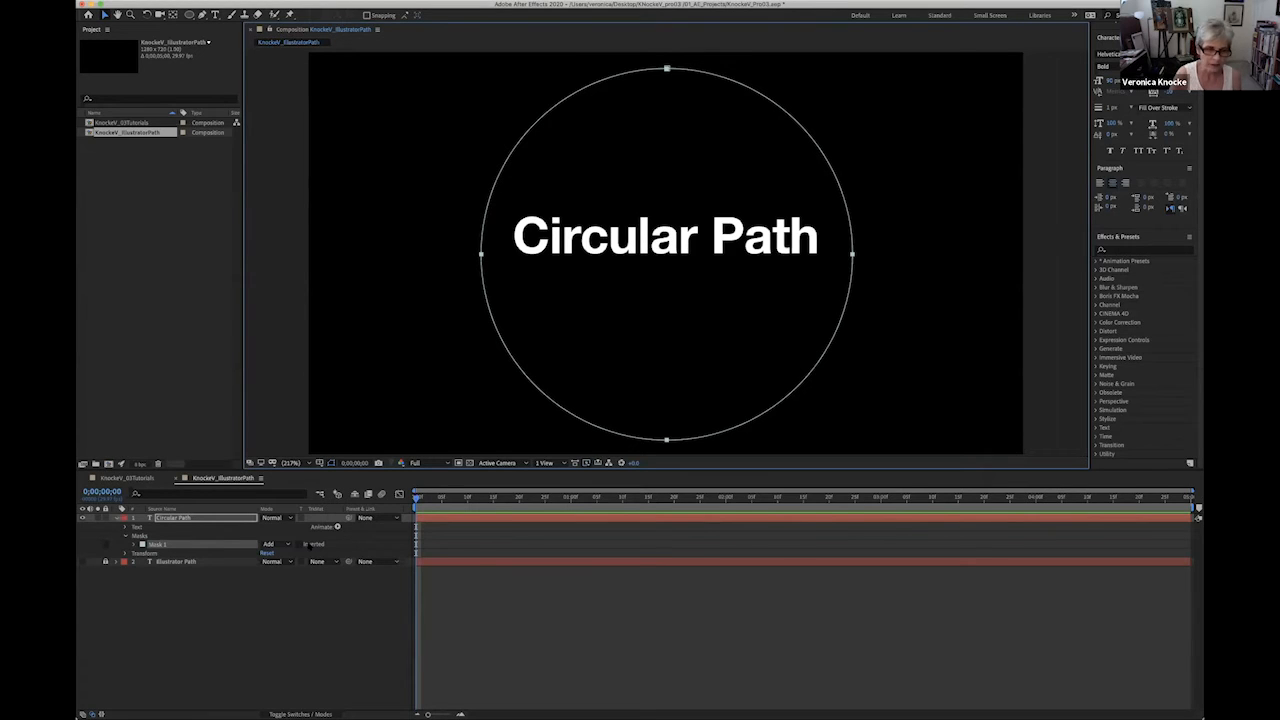
- Try a larger Mask Expansion on the circular mask, and set it back to 0 pixels
{"action": "left_click", "coordinate": [134, 545]}
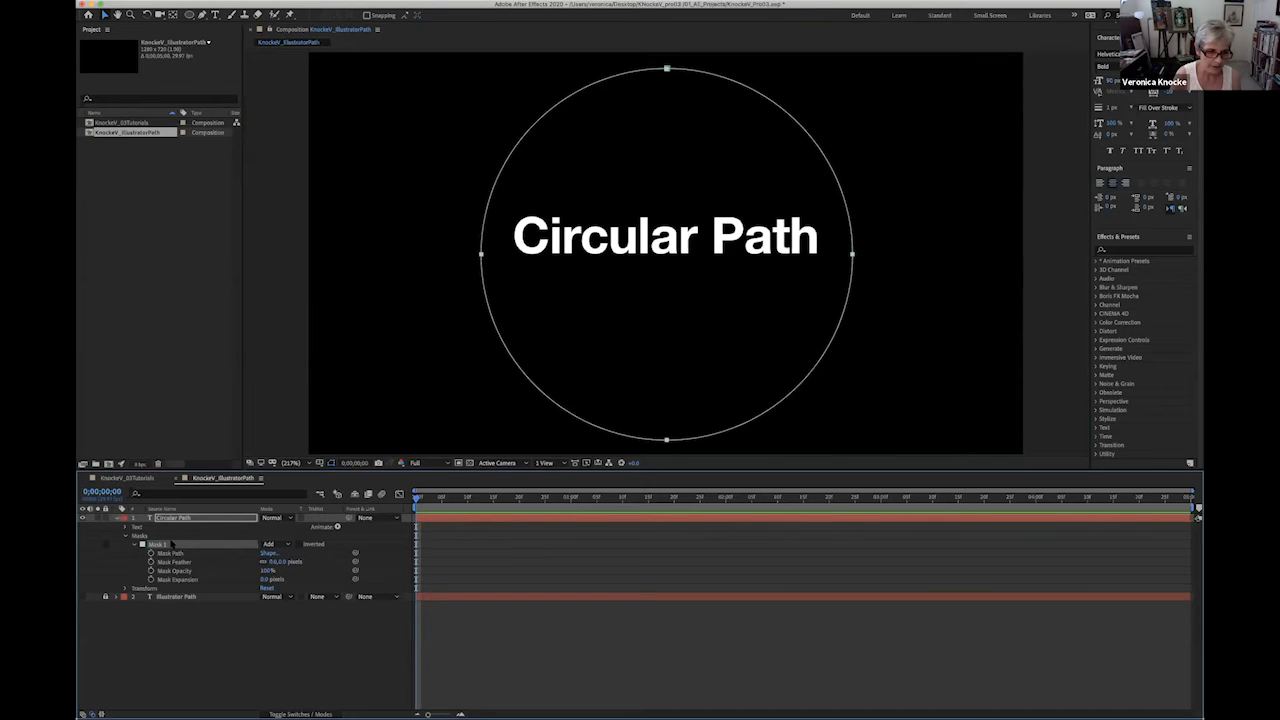
{"action": "mouse_move", "coordinate": [263, 579]}
{"action": "left_mouse_down"}
{"action": "mouse_move", "coordinate": [164, 580]}
{"action": "mouse_move", "coordinate": [267, 580]}
{"action": "left_mouse_up"}
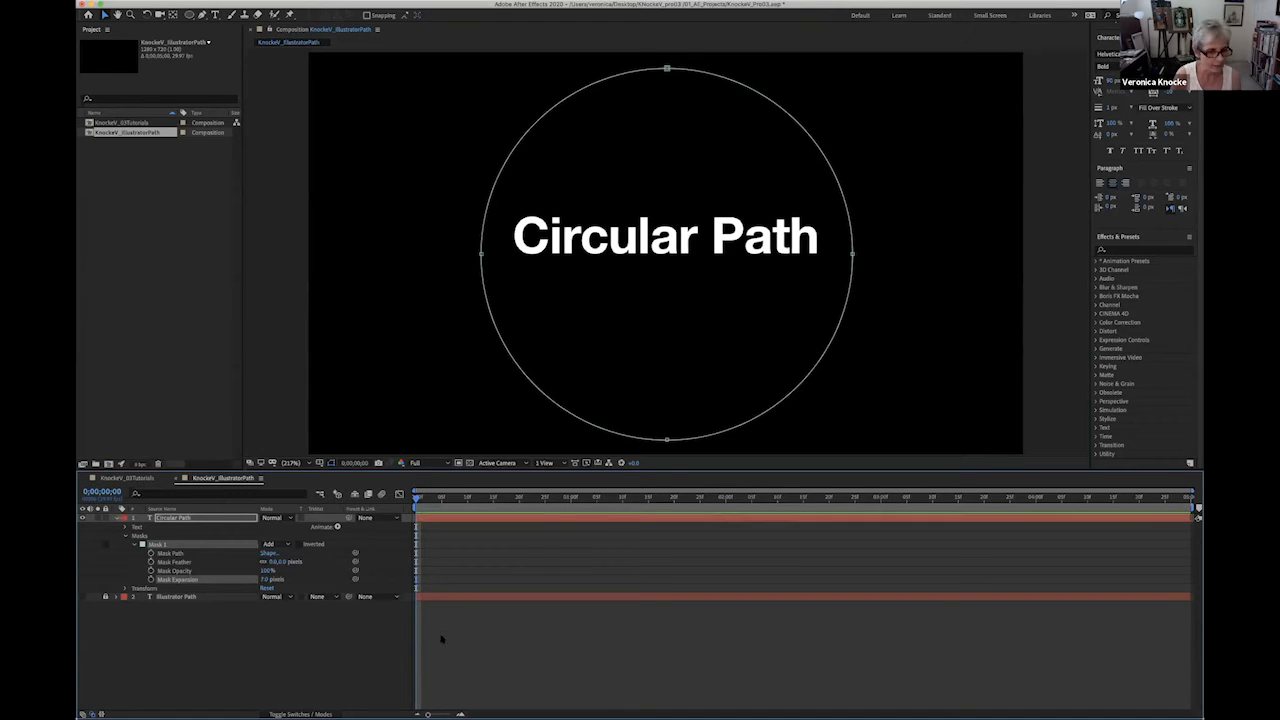
{"action": "left_click", "coordinate": [266, 579]}
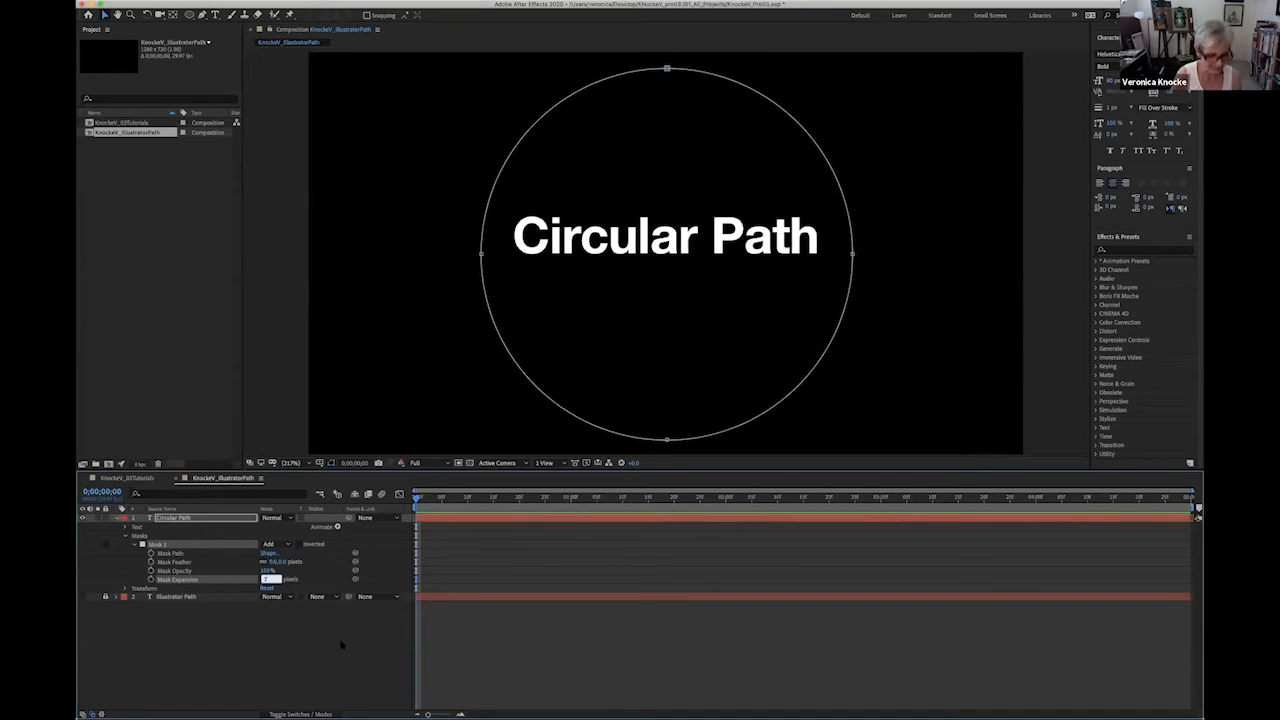
{"action": "type", "text": "0"}
{"action": "key", "text": "Return"}
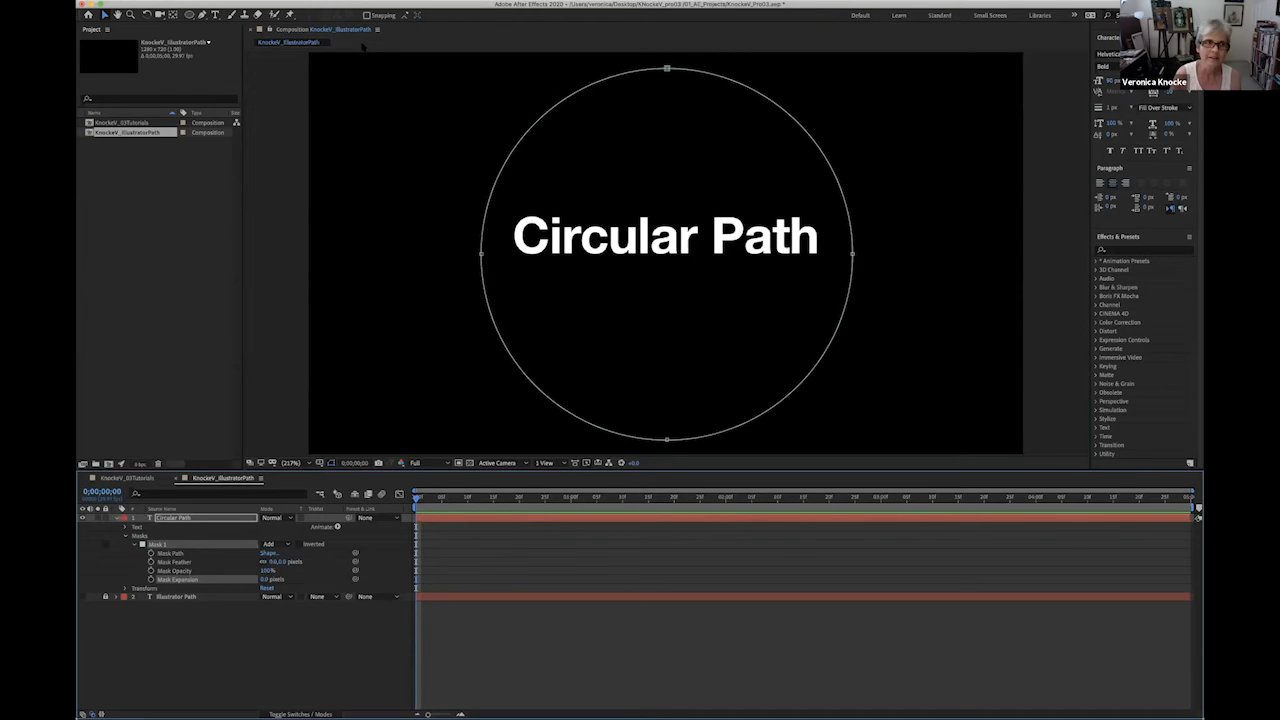
- Delete the circular mask from the Circular Path layer
{"action": "left_click", "coordinate": [667, 69]}
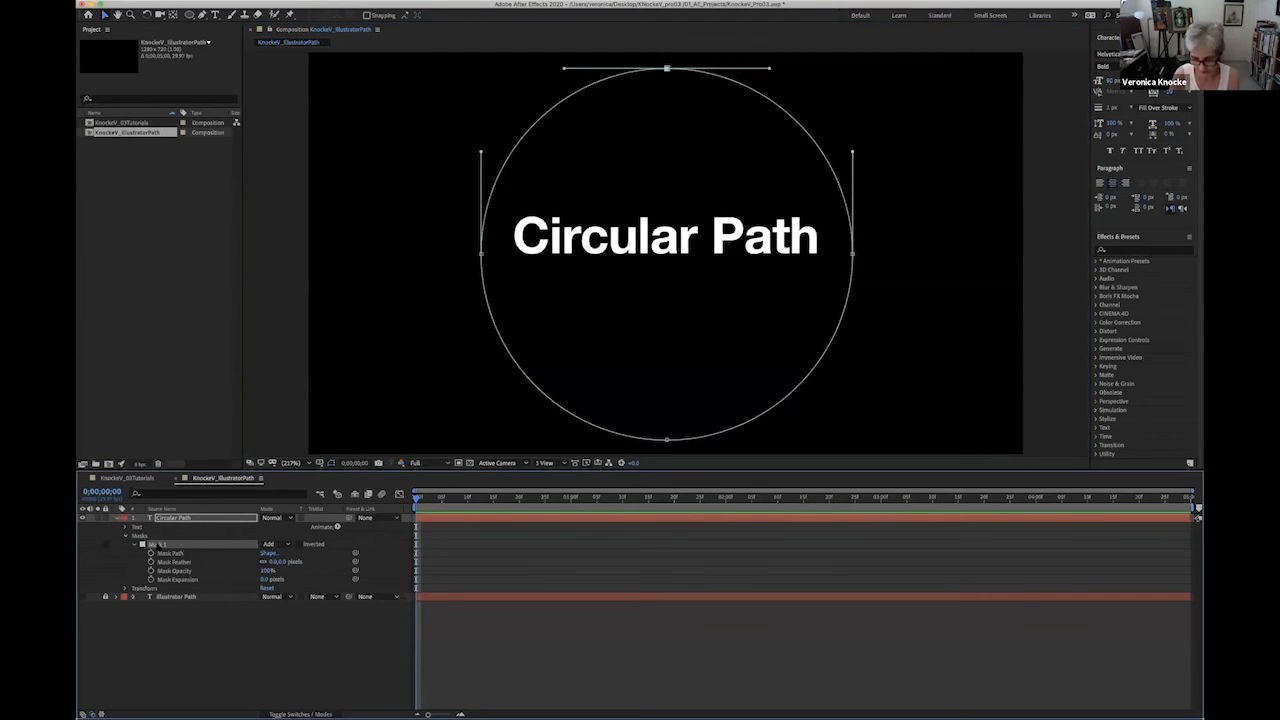
{"action": "key", "text": "Delete"}
{"action": "key", "text": "Delete"}
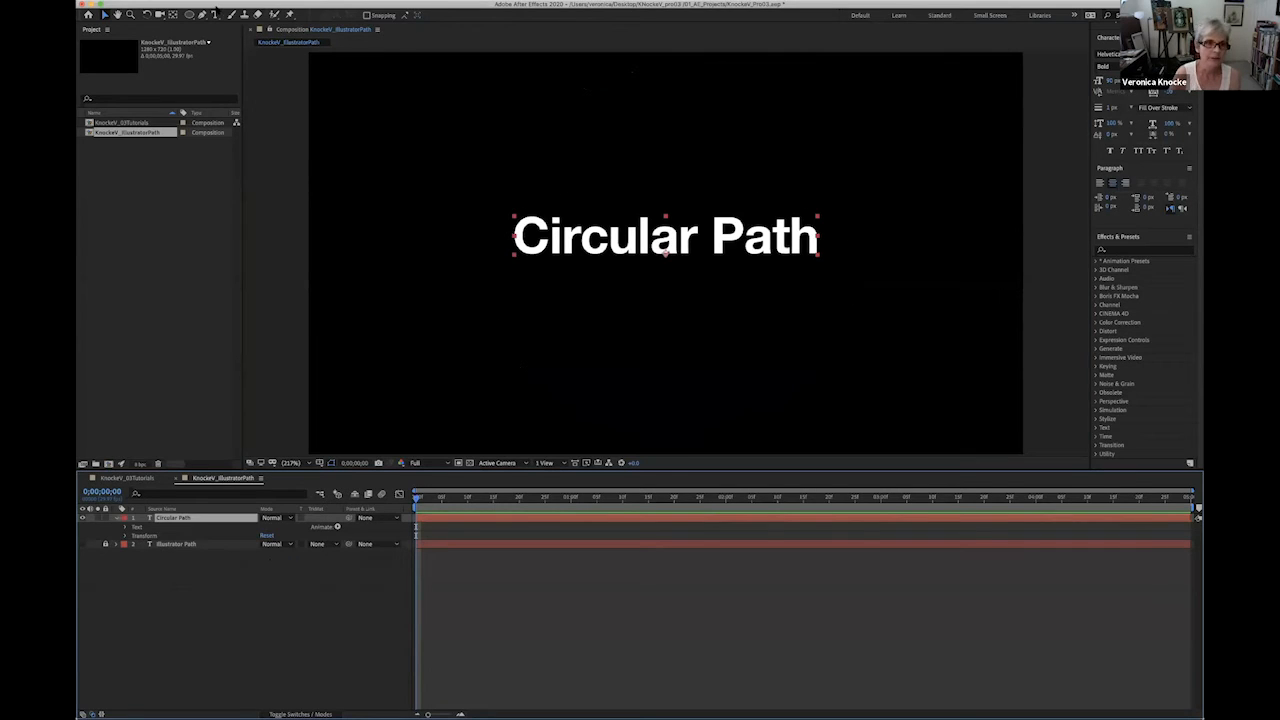
- Draw a circular mask on the Circular Path layer from the text's center outward, slightly narrower than the words
{"action": "left_click", "coordinate": [190, 15]}
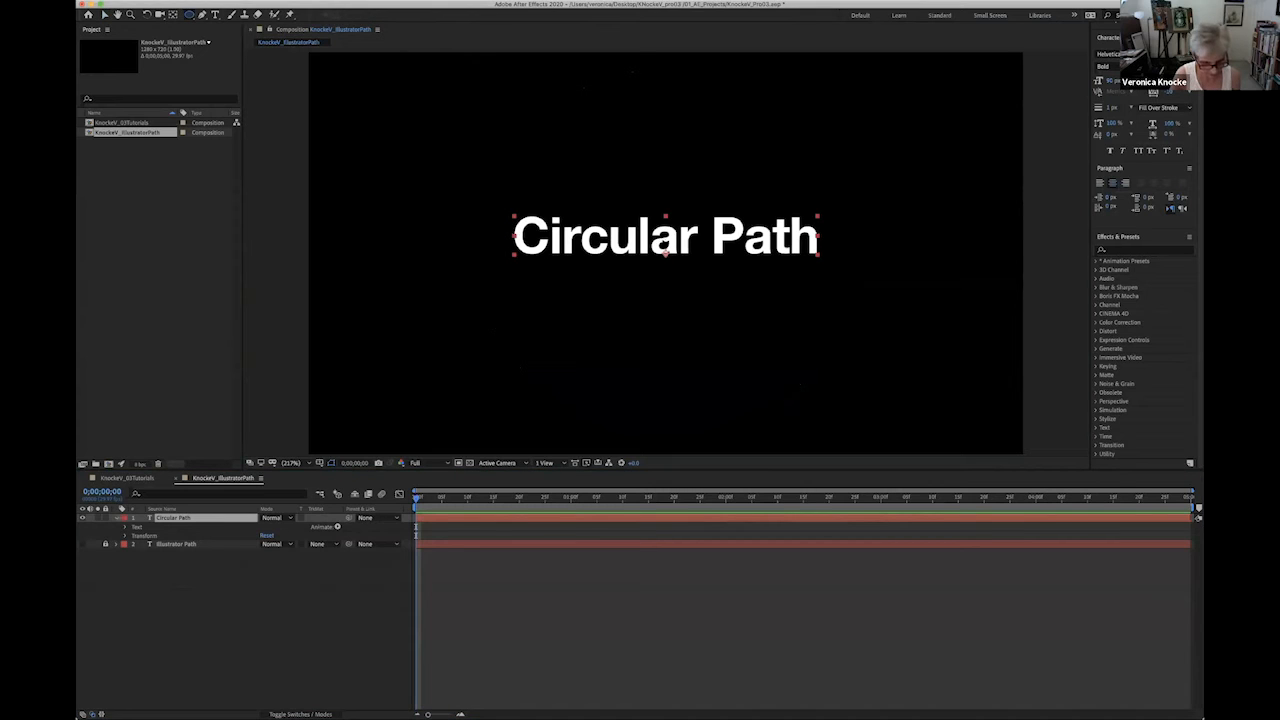
{"action": "left_click_drag", "start_coordinate": [664, 244], "coordinate": [511, 129]}
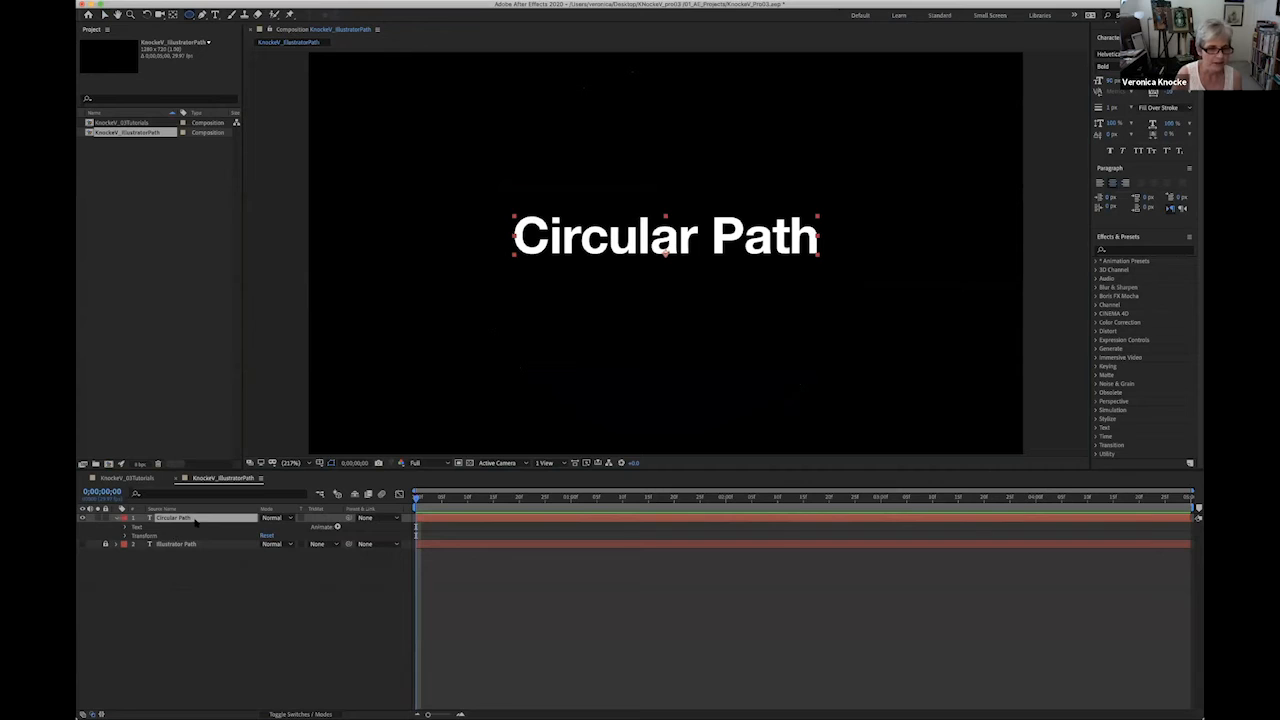
{"action": "left_click_drag", "start_coordinate": [679, 243], "coordinate": [553, 117]}
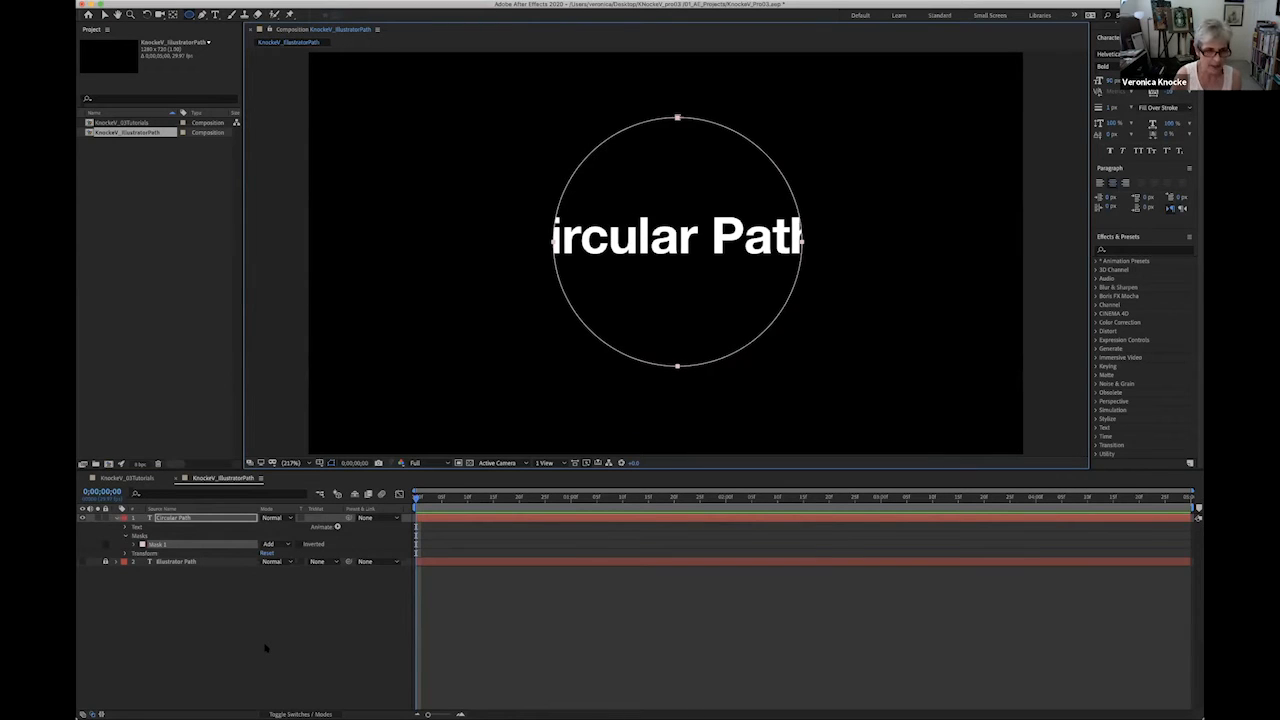
- Attach the Circular Path text to the circle by setting its Path option to Mask 1
{"action": "left_click", "coordinate": [126, 527]}
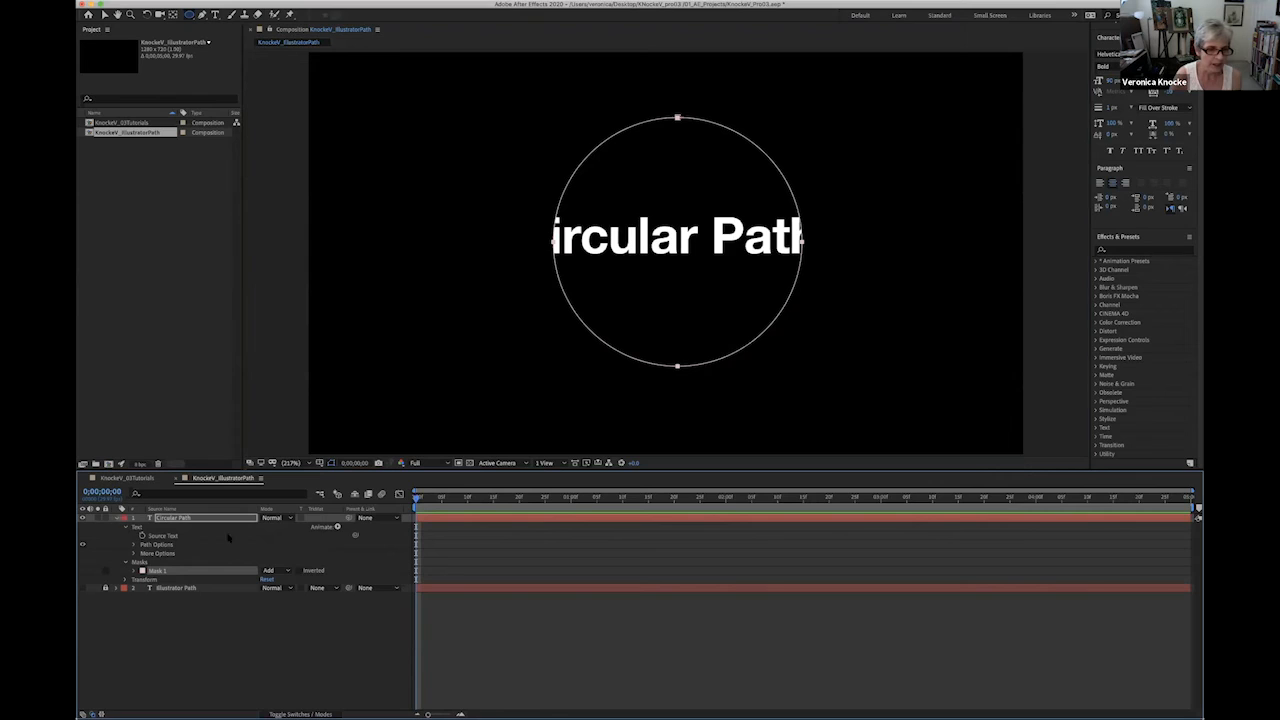
{"action": "left_click", "coordinate": [135, 544]}
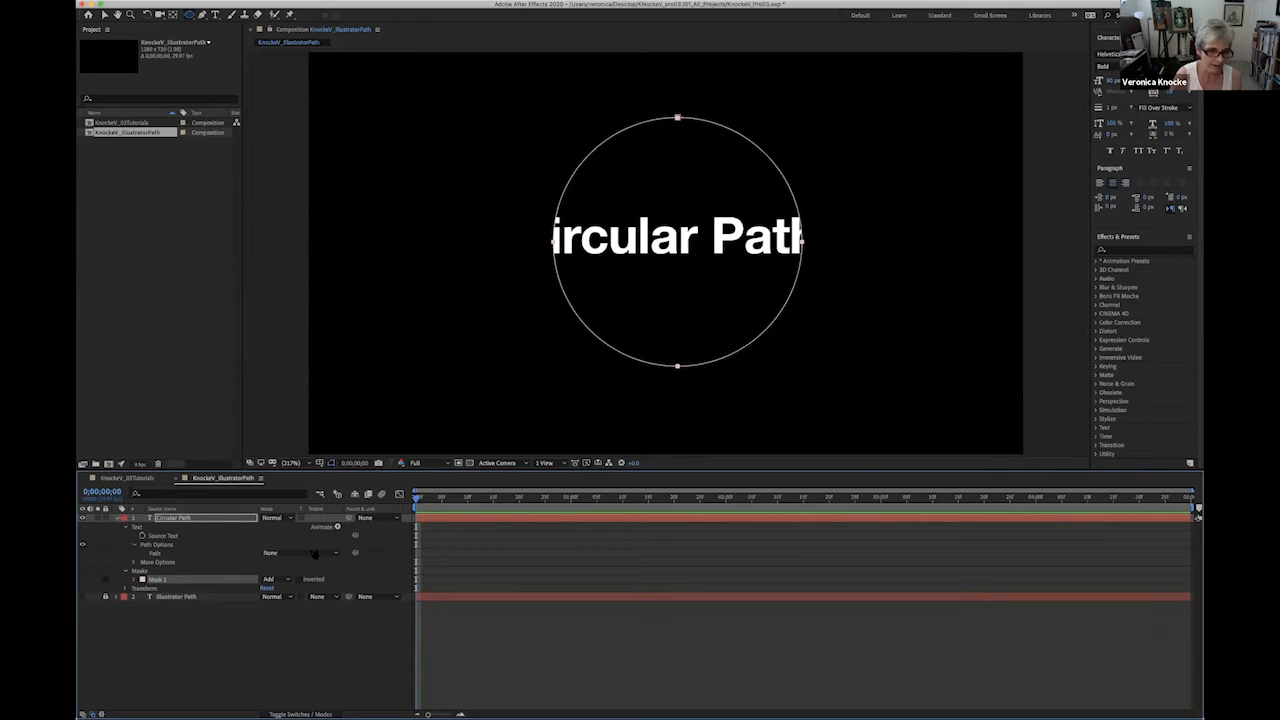
{"action": "left_click", "coordinate": [303, 554]}
{"action": "left_click", "coordinate": [292, 580]}
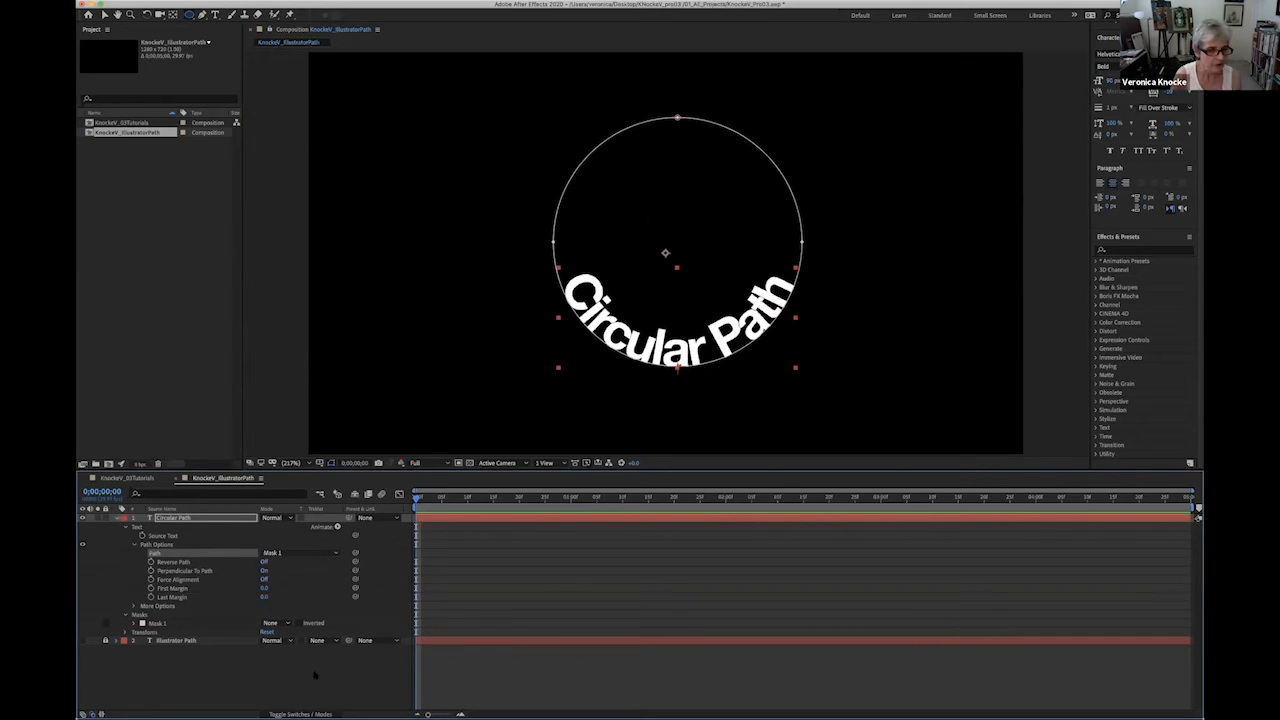
- Turn on Reverse Path for the circular text, and try Perpendicular To Path off before switching it back on
{"action": "left_click", "coordinate": [184, 562]}
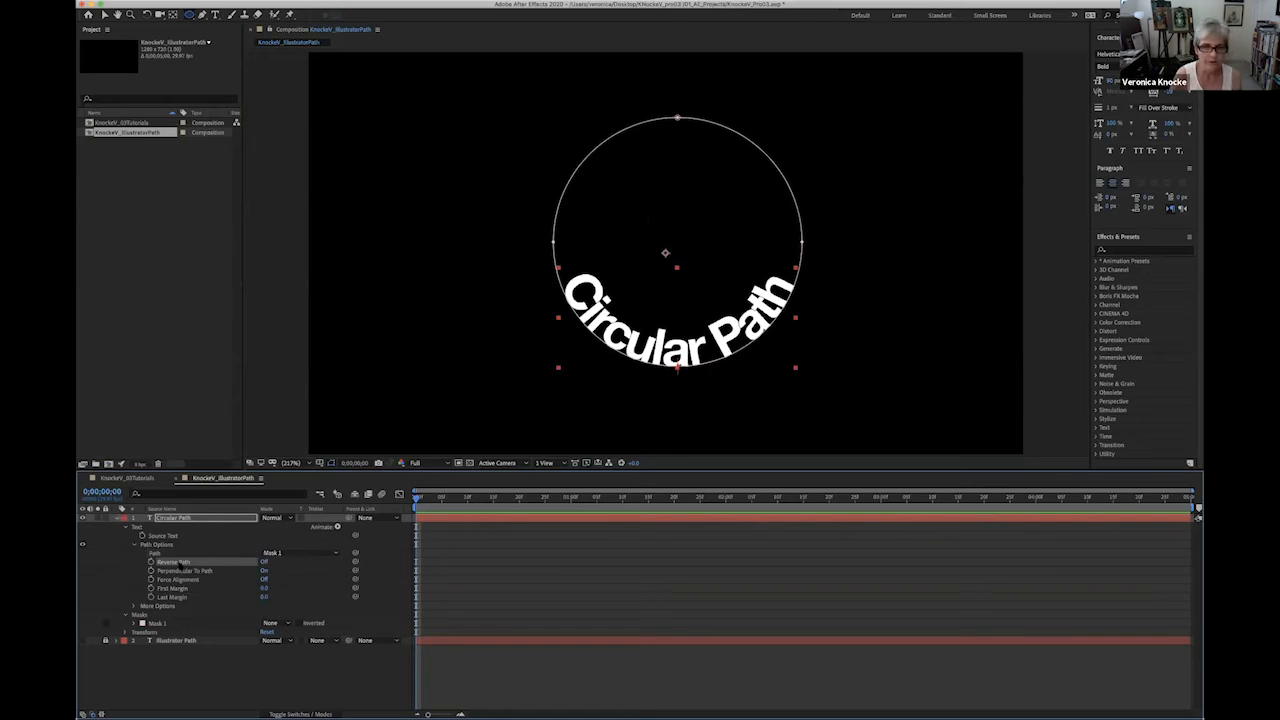
{"action": "left_click", "coordinate": [264, 562]}
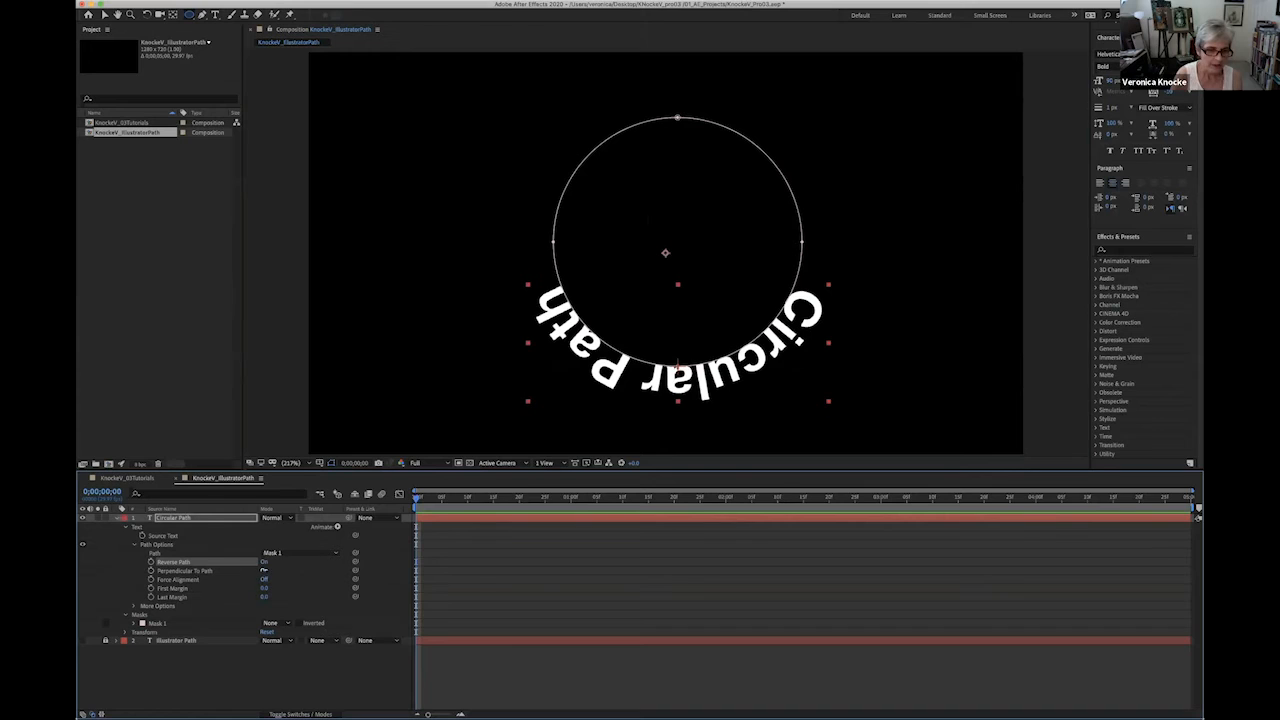
{"action": "left_click", "coordinate": [264, 570]}
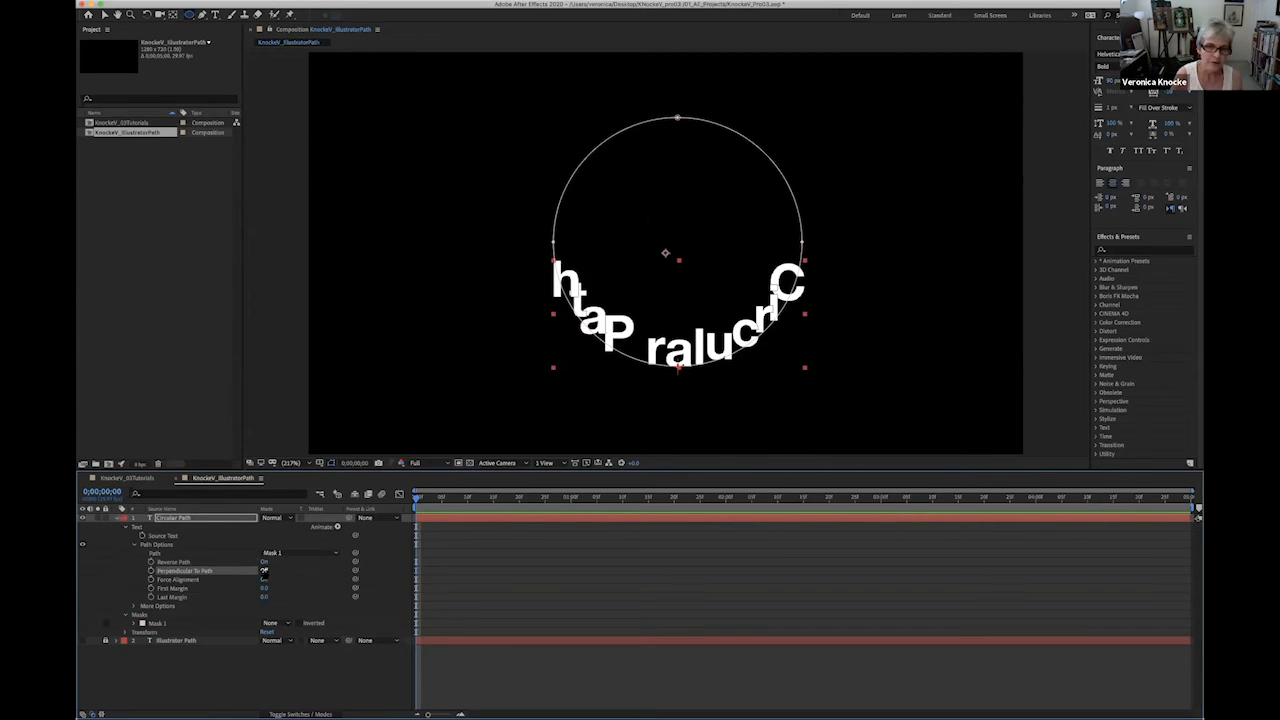
{"action": "left_click", "coordinate": [264, 570]}
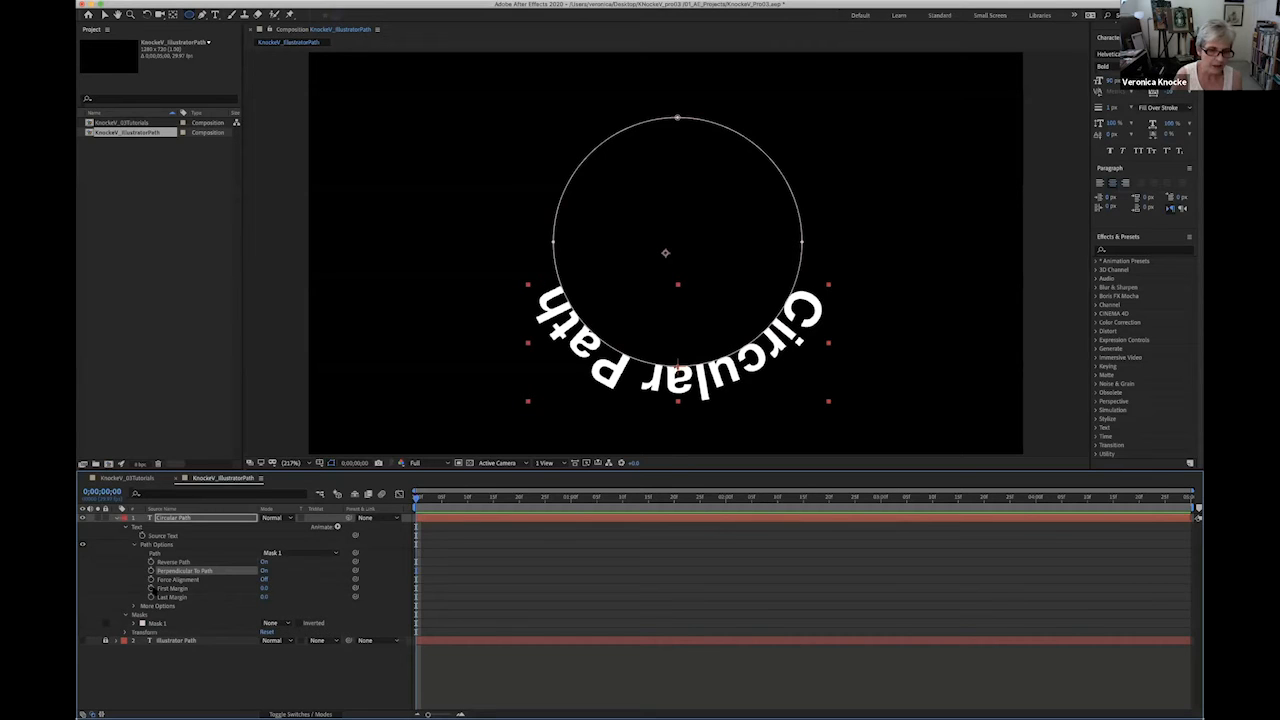
- Keyframe the circular text's First Margin from 0.0 at 0;00;00;00 to a larger value near the composition's end
{"action": "left_click", "coordinate": [151, 588]}
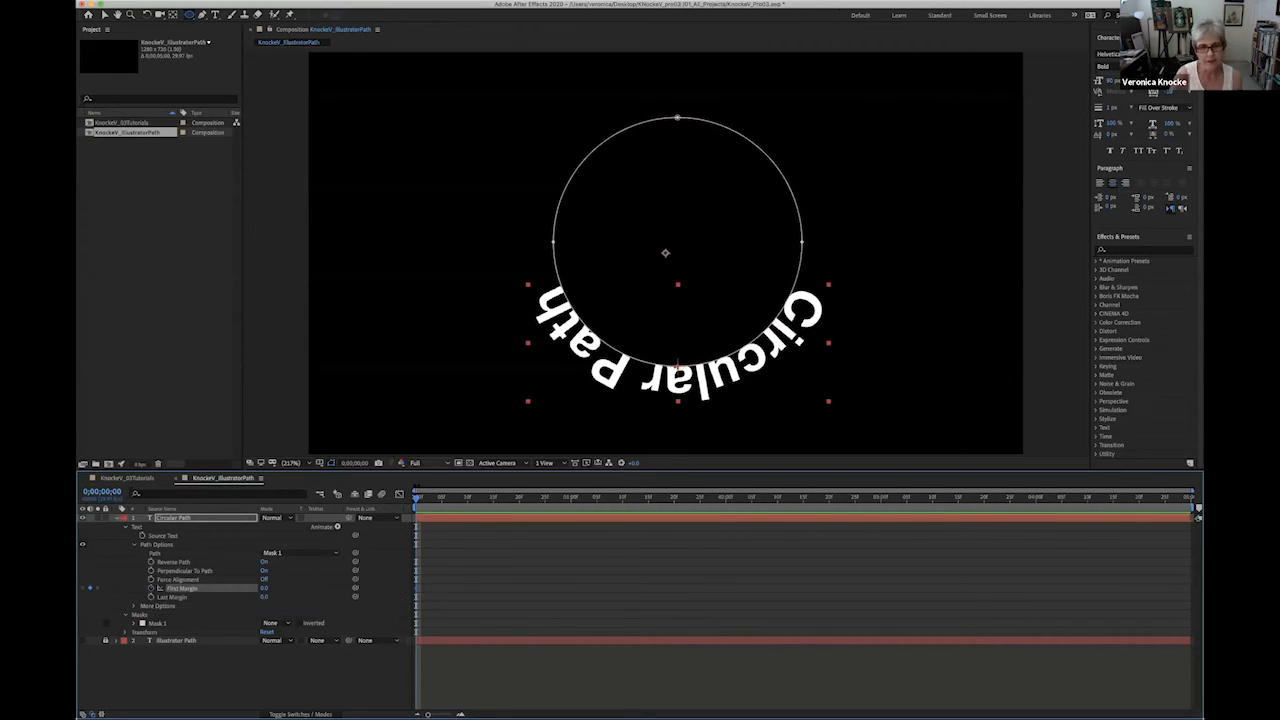
{"action": "left_click_drag", "start_coordinate": [417, 500], "coordinate": [1188, 497]}
{"action": "left_click_drag", "start_coordinate": [263, 588], "coordinate": [550, 606]}
- Return to the start of the composition and preview the text travelling around the circle
{"action": "left_click_drag", "start_coordinate": [427, 498], "coordinate": [415, 499]}
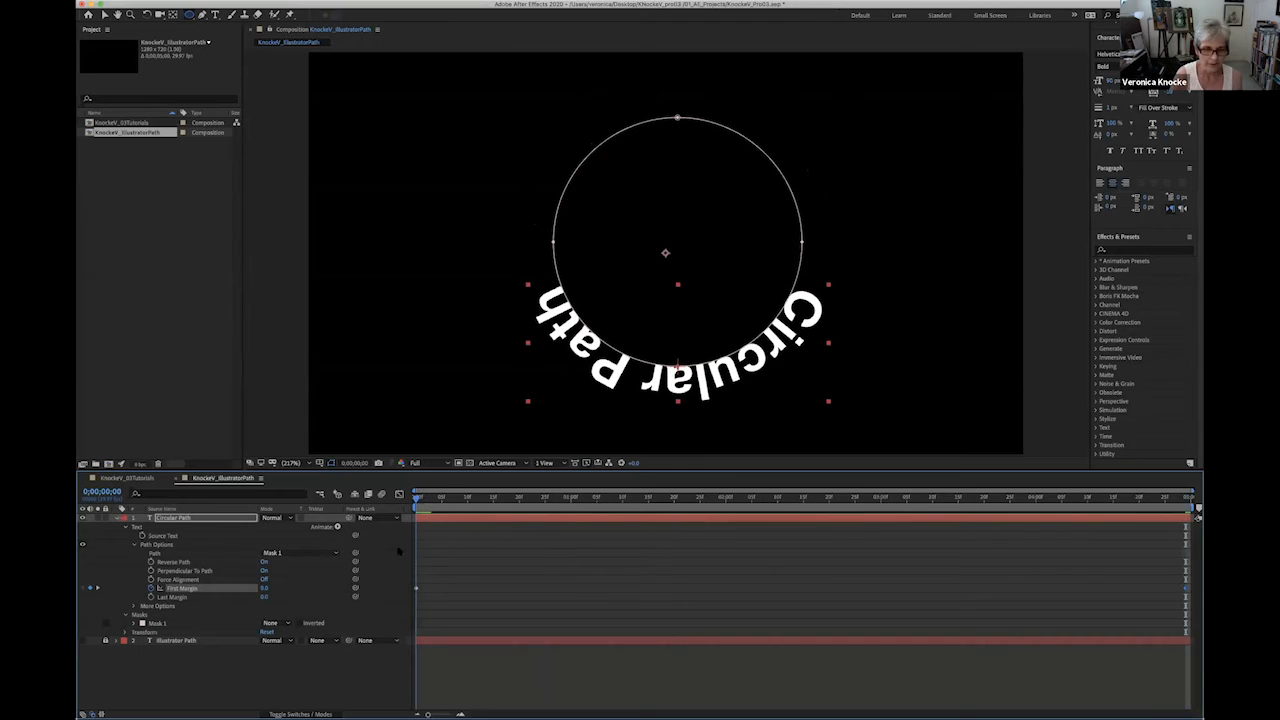
{"action": "key", "text": "space"}
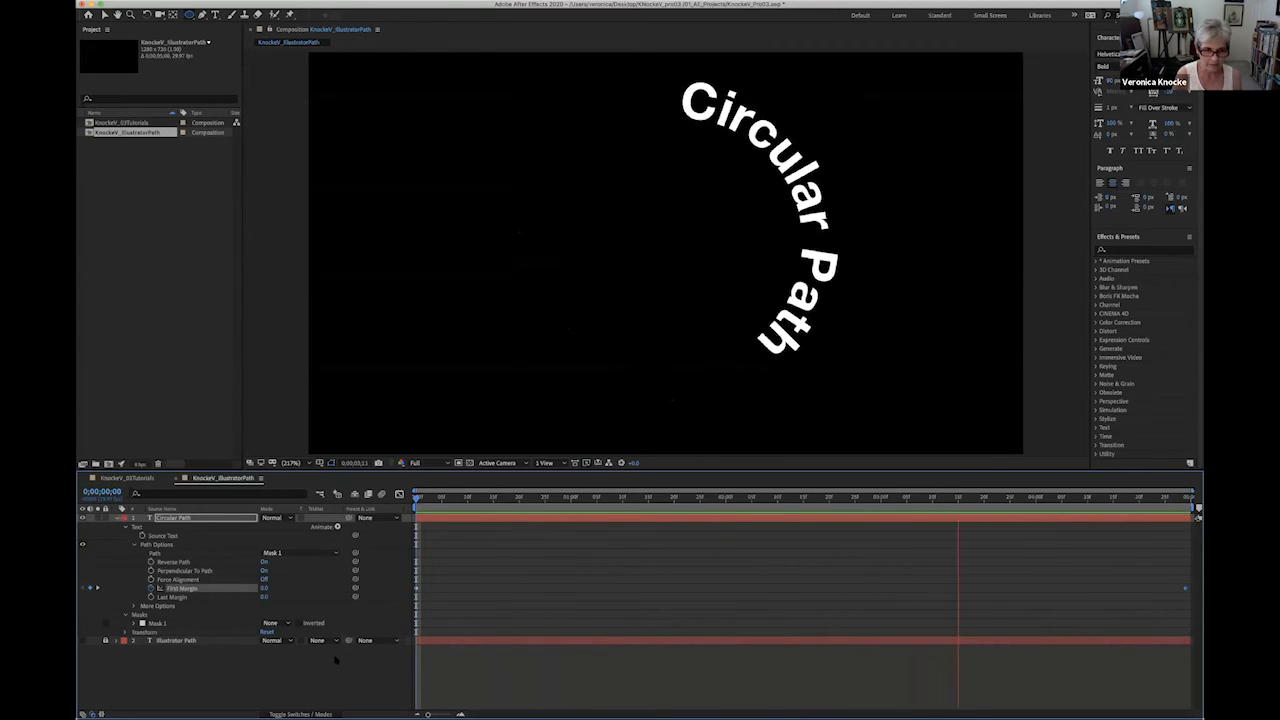
{"action": "key", "text": "space"}
- Show the Illustrator Path layer and hide the Circular Path layer, with its Path Options switched off
{"action": "left_click", "coordinate": [83, 640]}
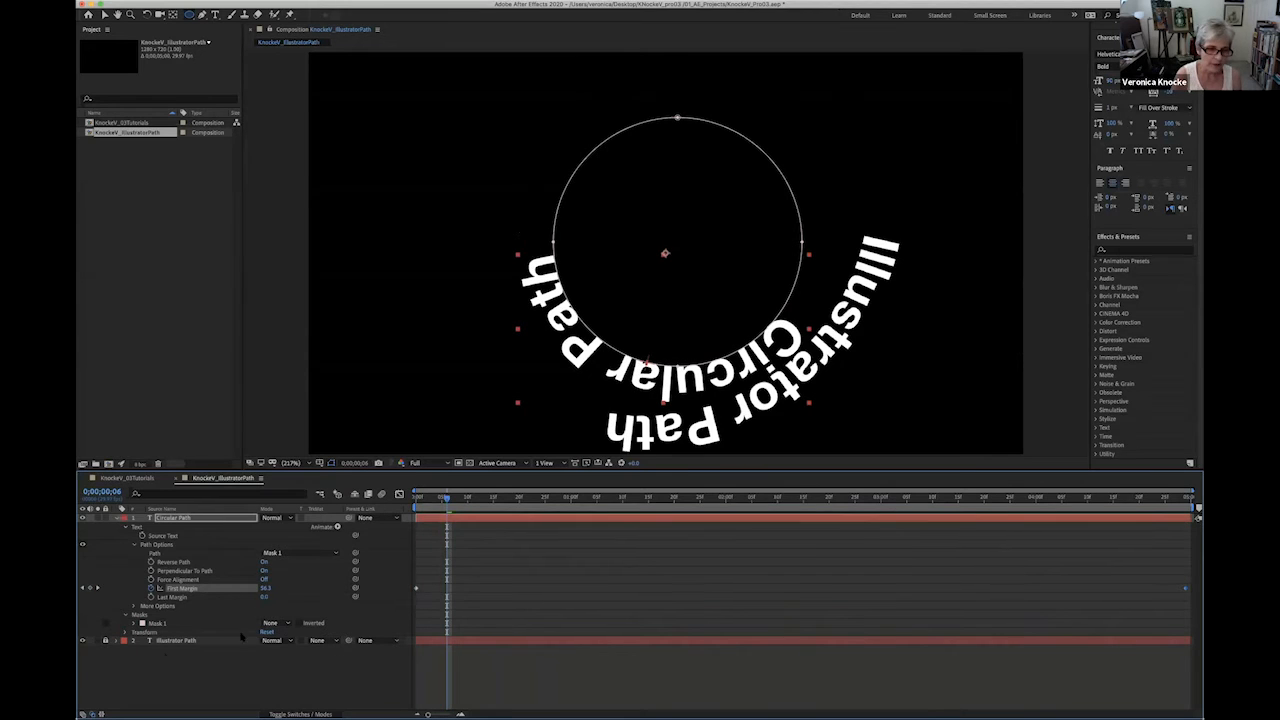
{"action": "left_click", "coordinate": [83, 545]}
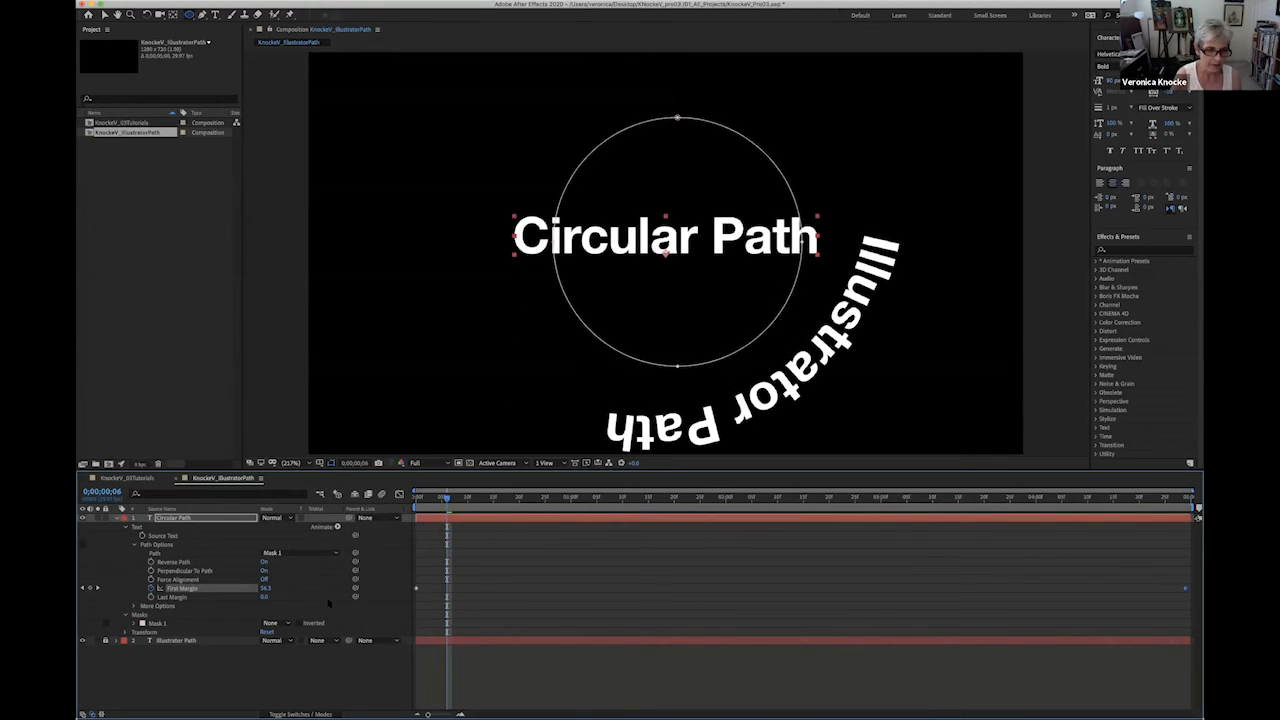
{"action": "left_click", "coordinate": [198, 658]}
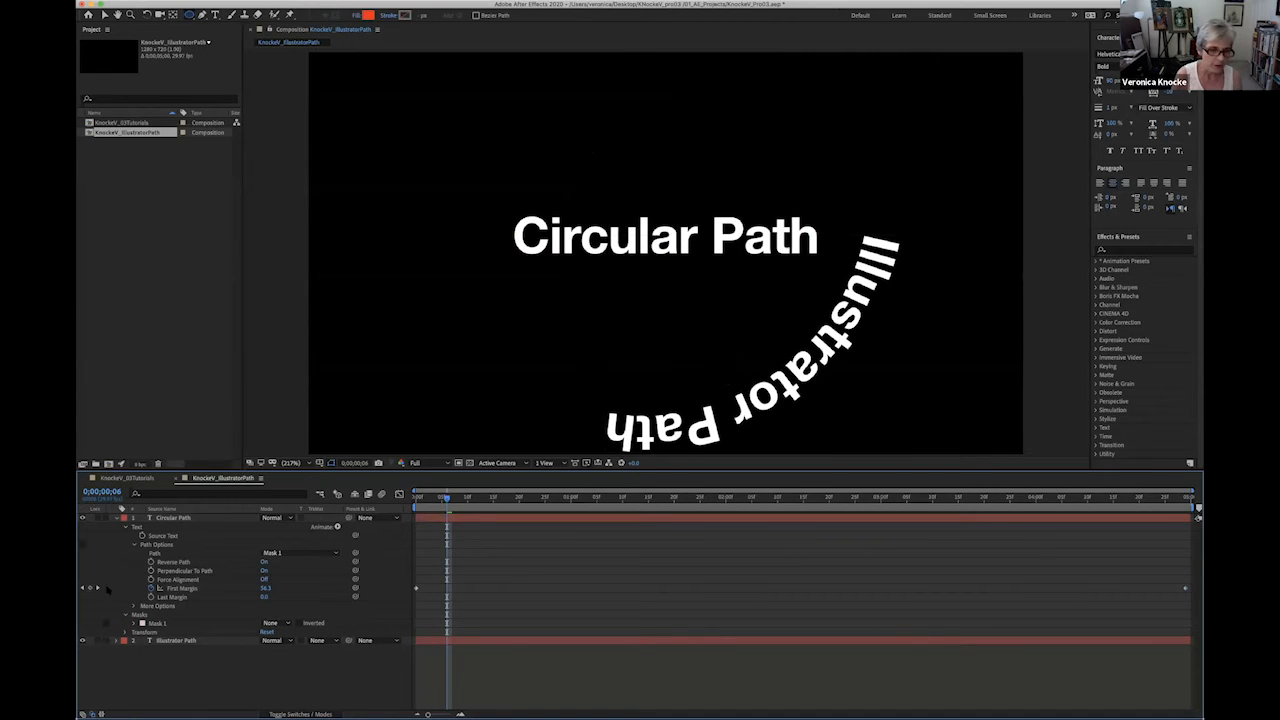
{"action": "left_click", "coordinate": [83, 518]}
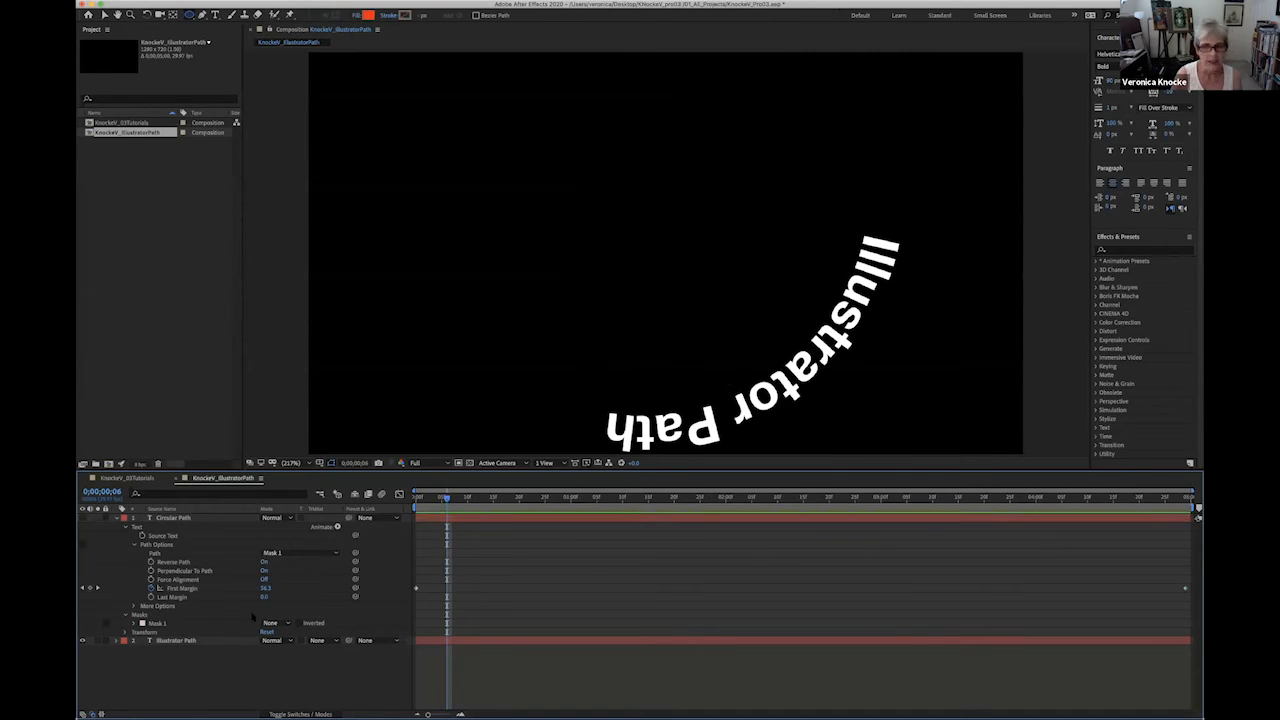
- Preview the Illustrator Path text animating along the spiral
{"action": "key", "text": "space"}
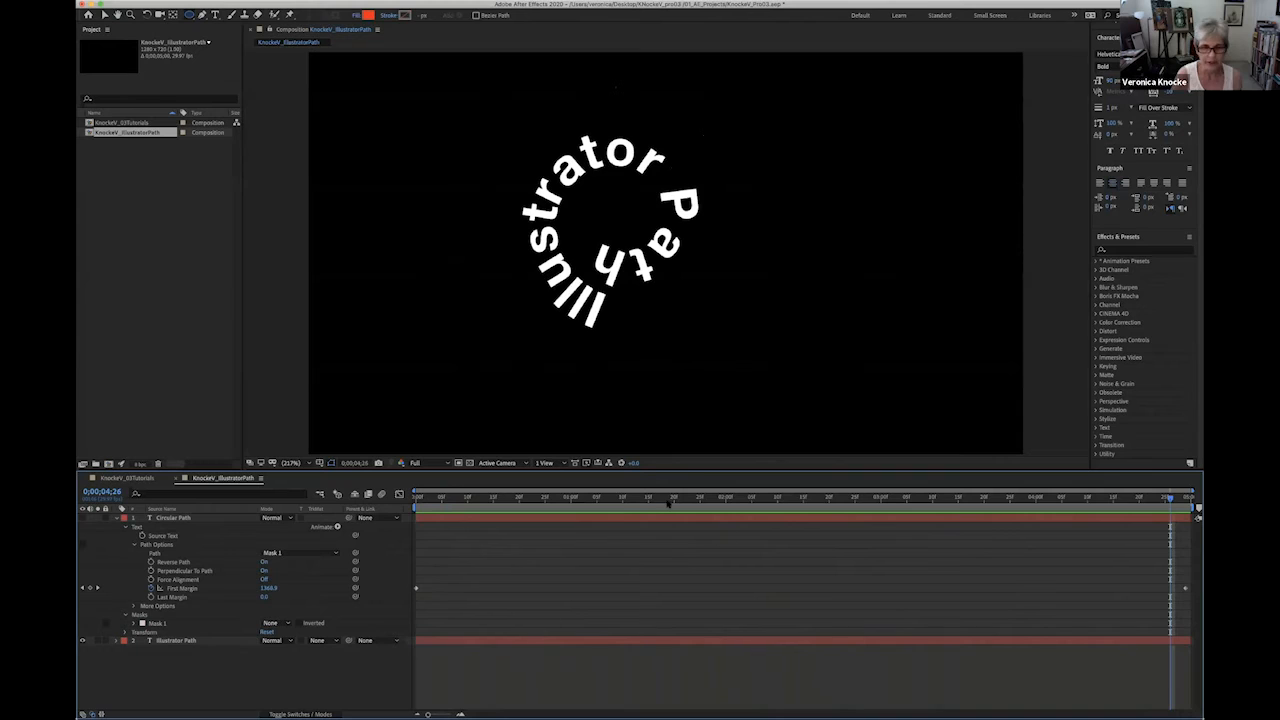
{"action": "key", "text": "space"}
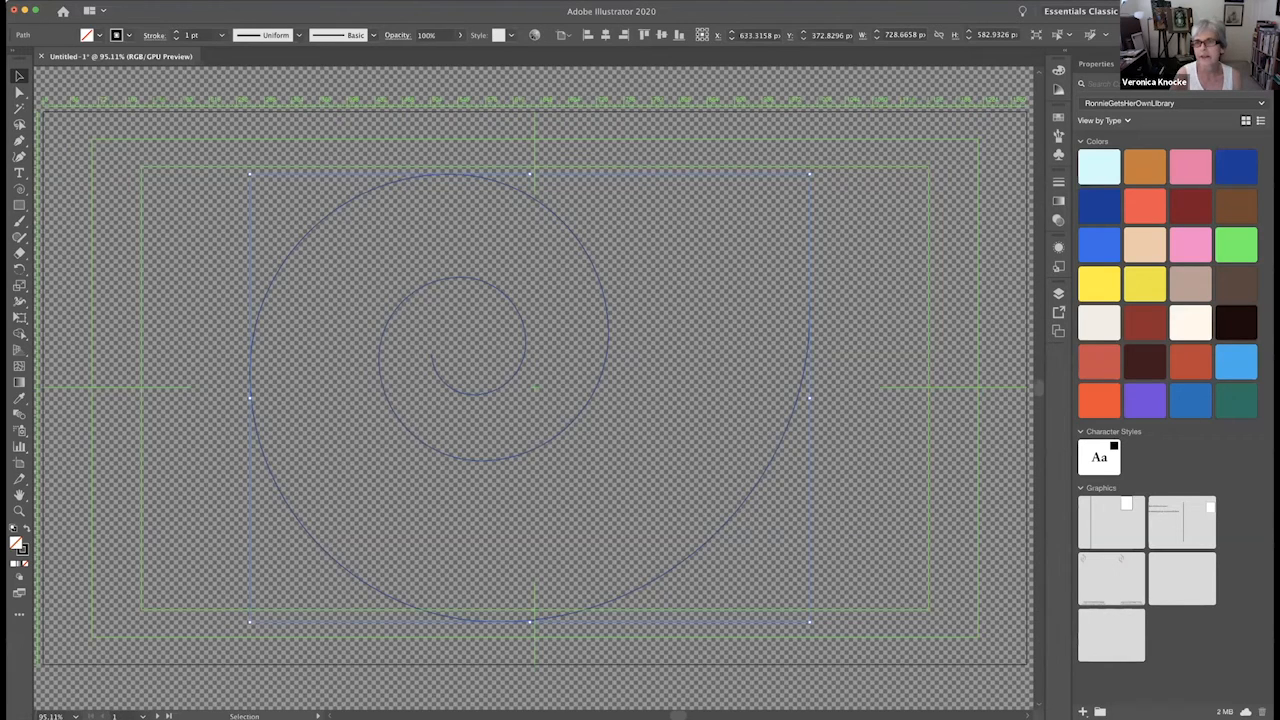
- Switch to Adobe Illustrator with the spiral document and change the workspace to Essentials
{"action": "left_click", "coordinate": [1080, 11]}
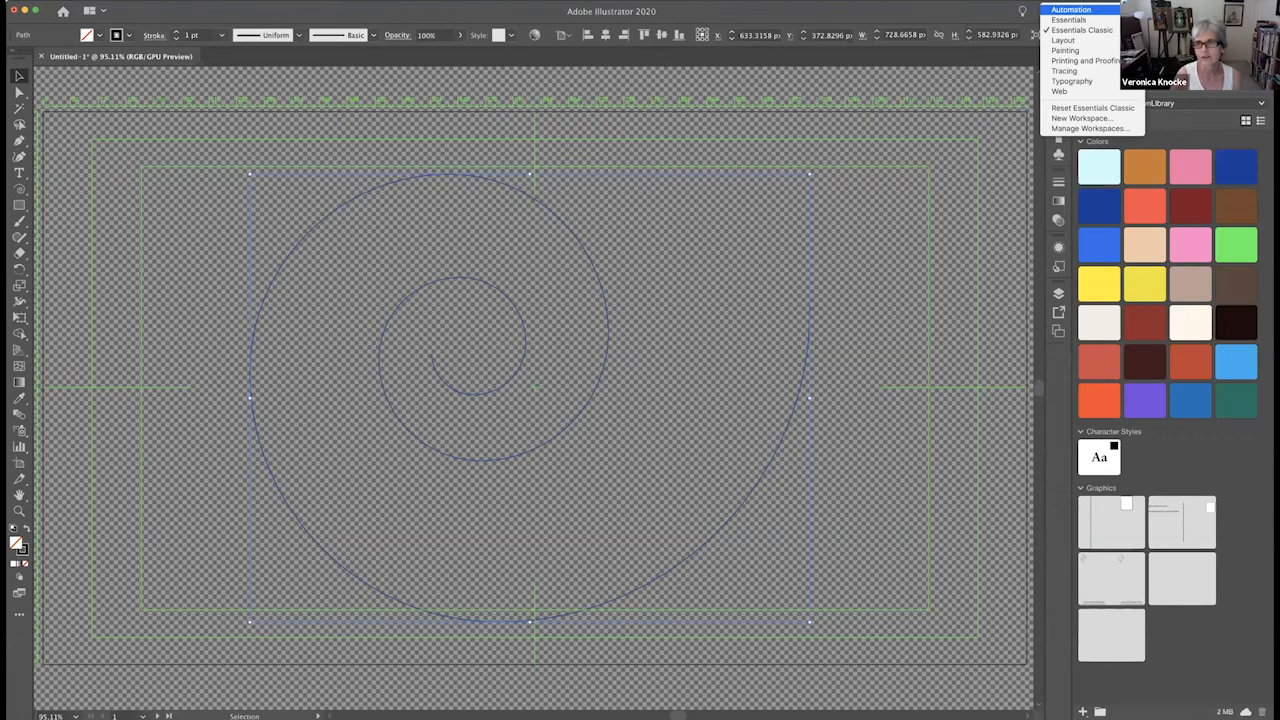
{"action": "left_click", "coordinate": [1074, 21]}
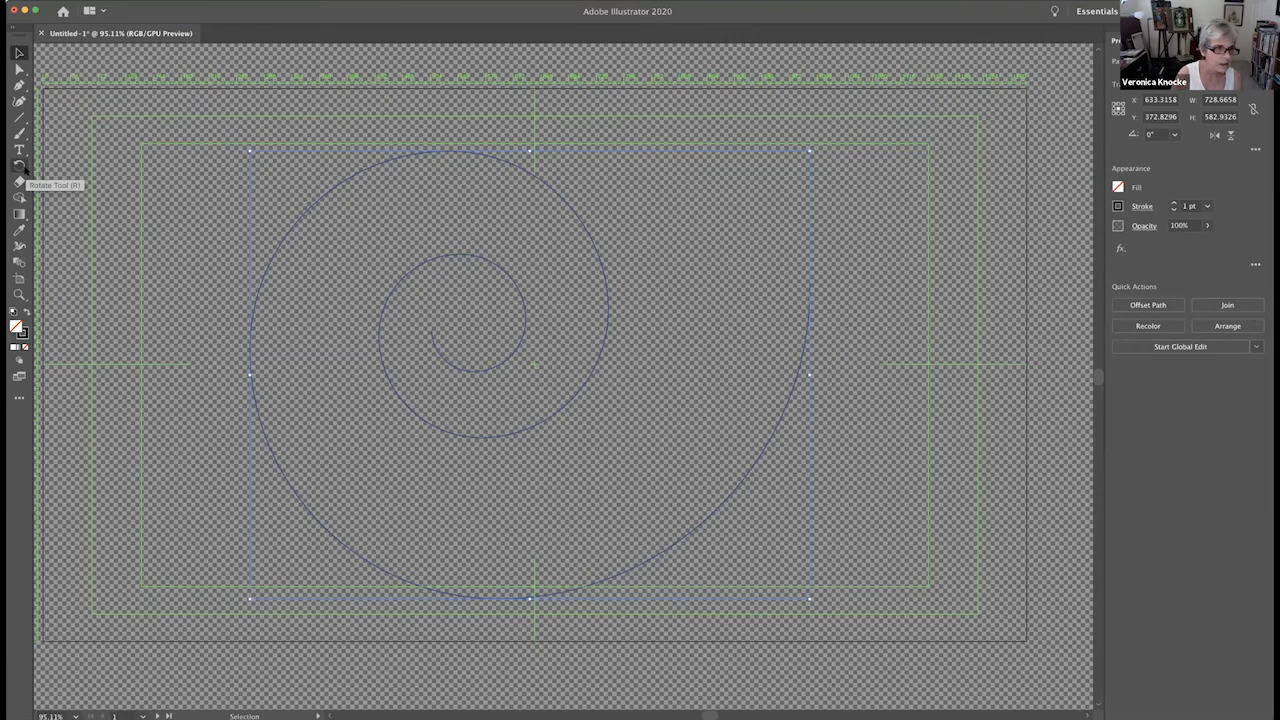
- Examine which tools are grouped with the Line Segment tool in the Essentials workspace
{"action": "left_click", "coordinate": [20, 118]}
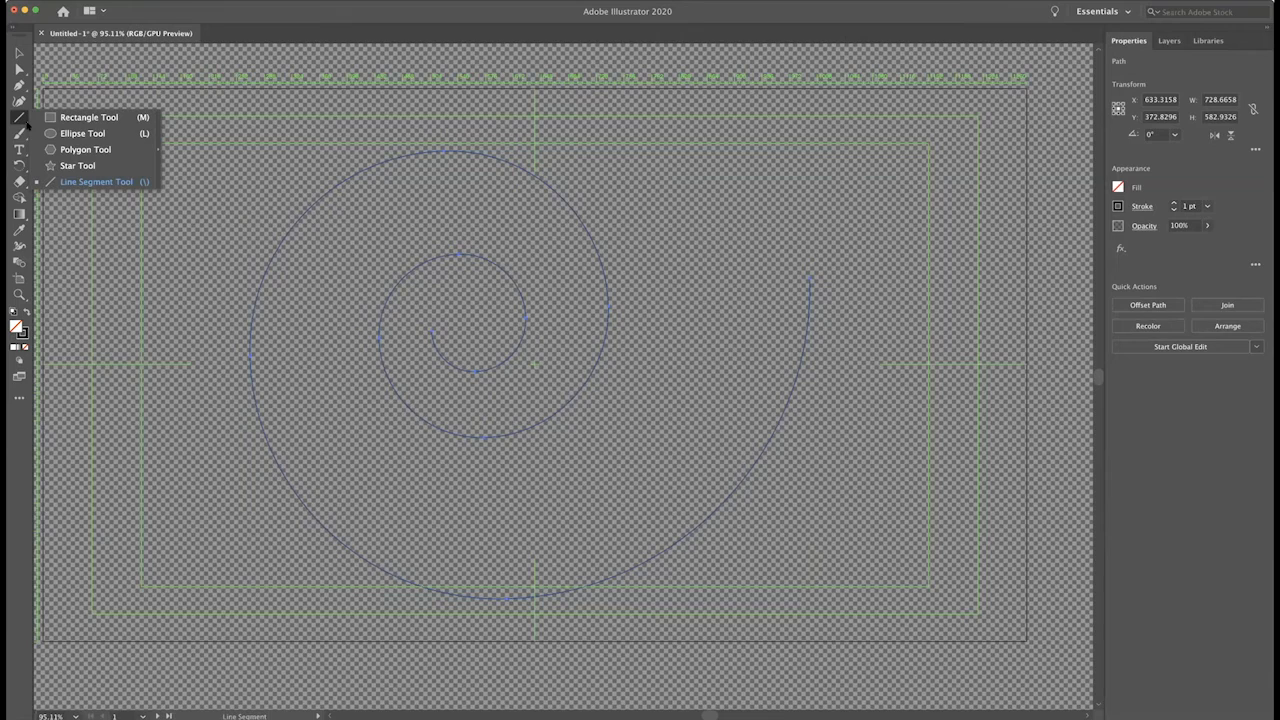
{"action": "left_click", "coordinate": [986, 21]}
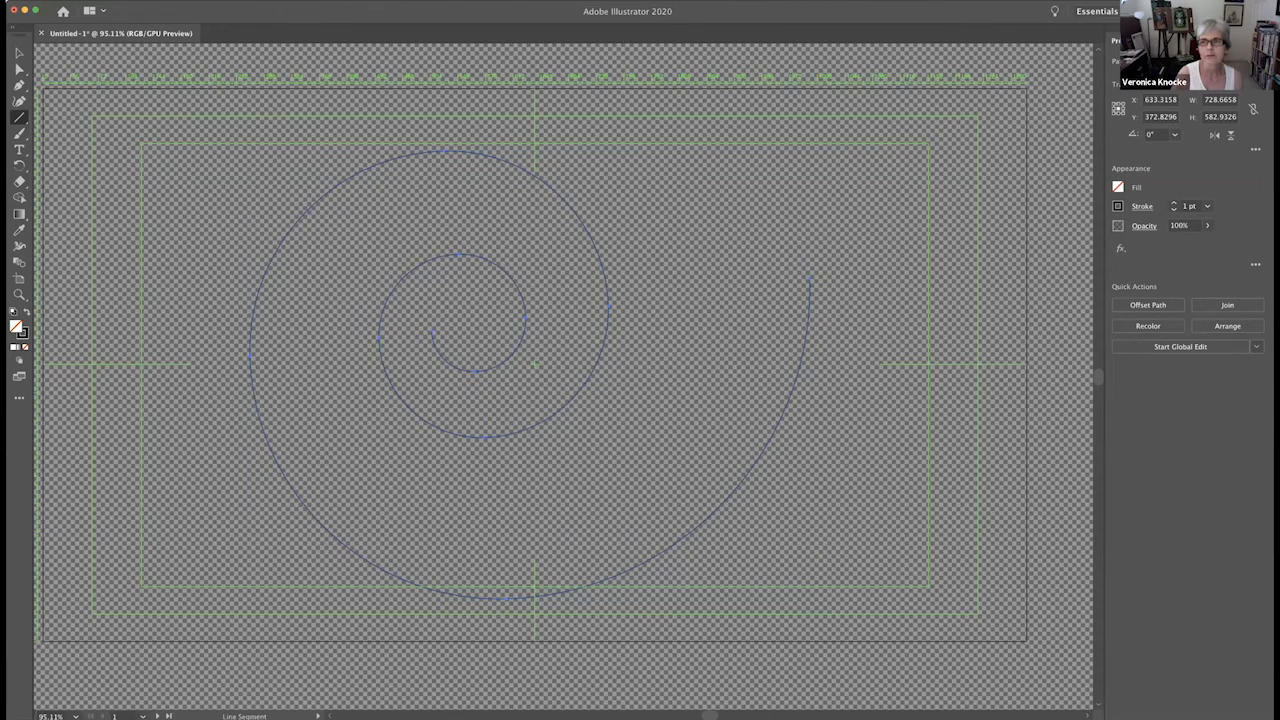
- Change the workspace to Essentials Classic and reset it to its default layout
{"action": "left_click", "coordinate": [1096, 11]}
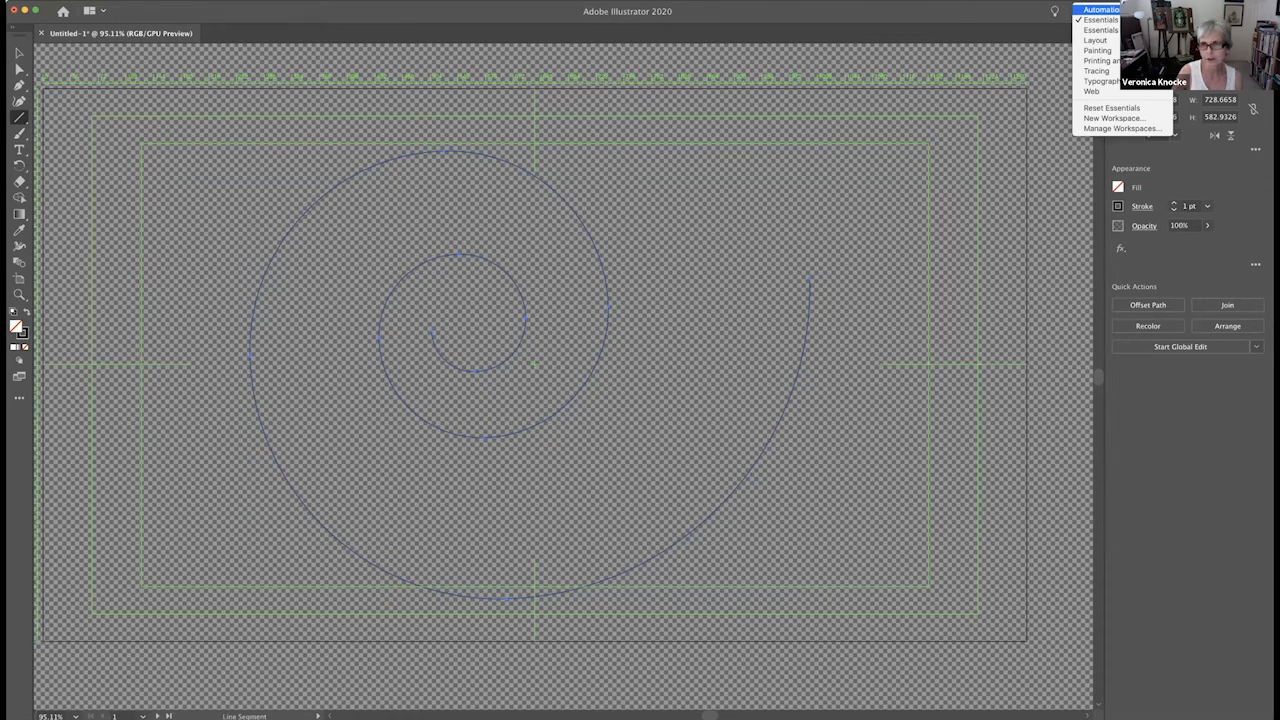
{"action": "left_click", "coordinate": [1099, 30]}
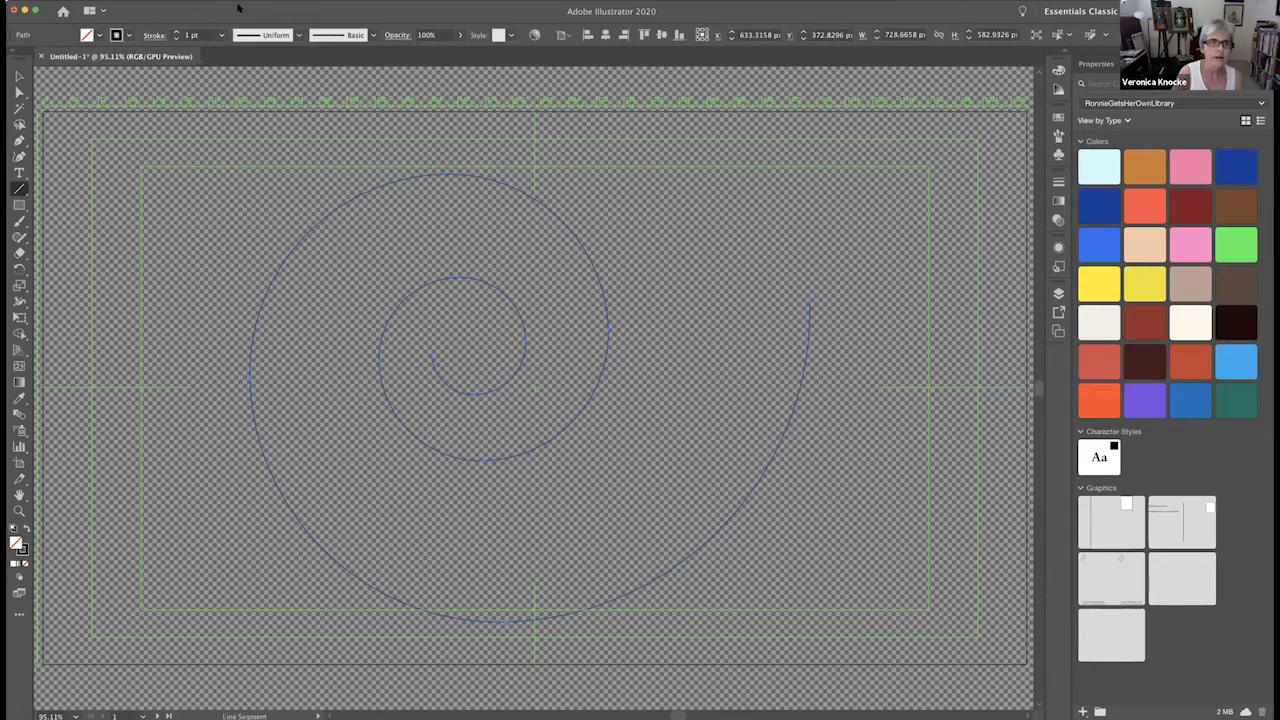
{"action": "left_click", "coordinate": [238, 8]}
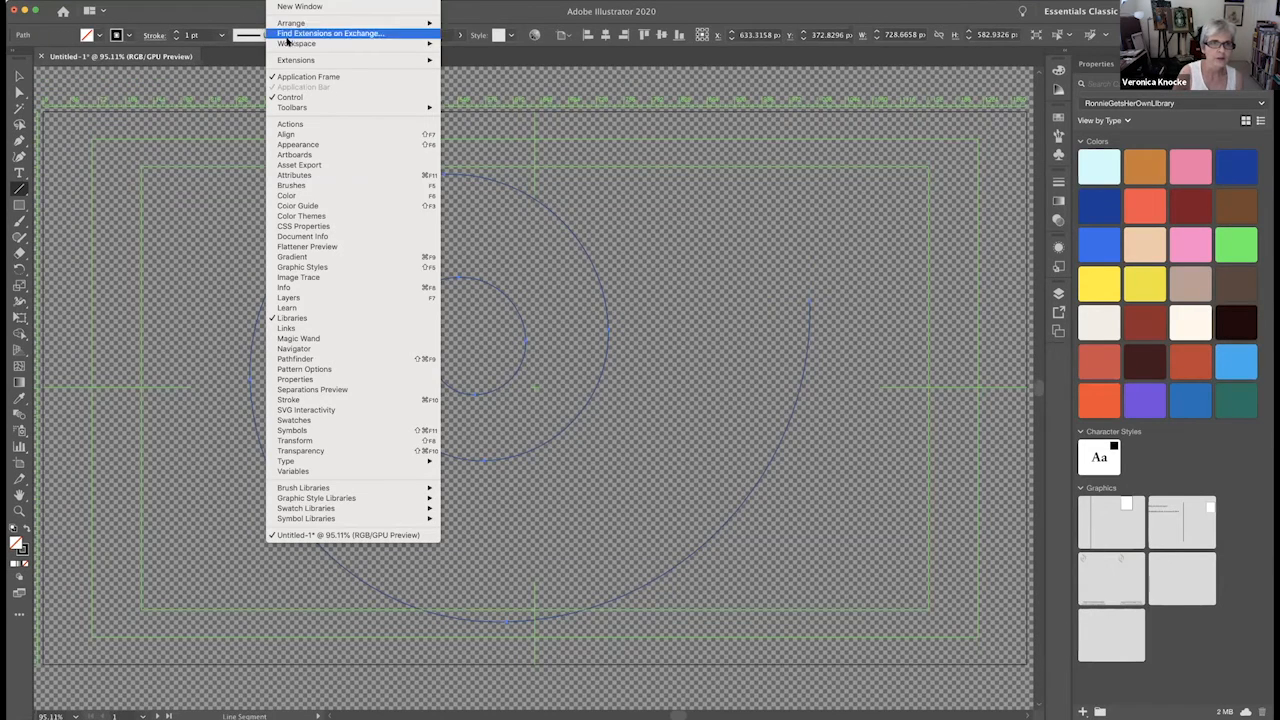
{"action": "mouse_move", "coordinate": [284, 44]}
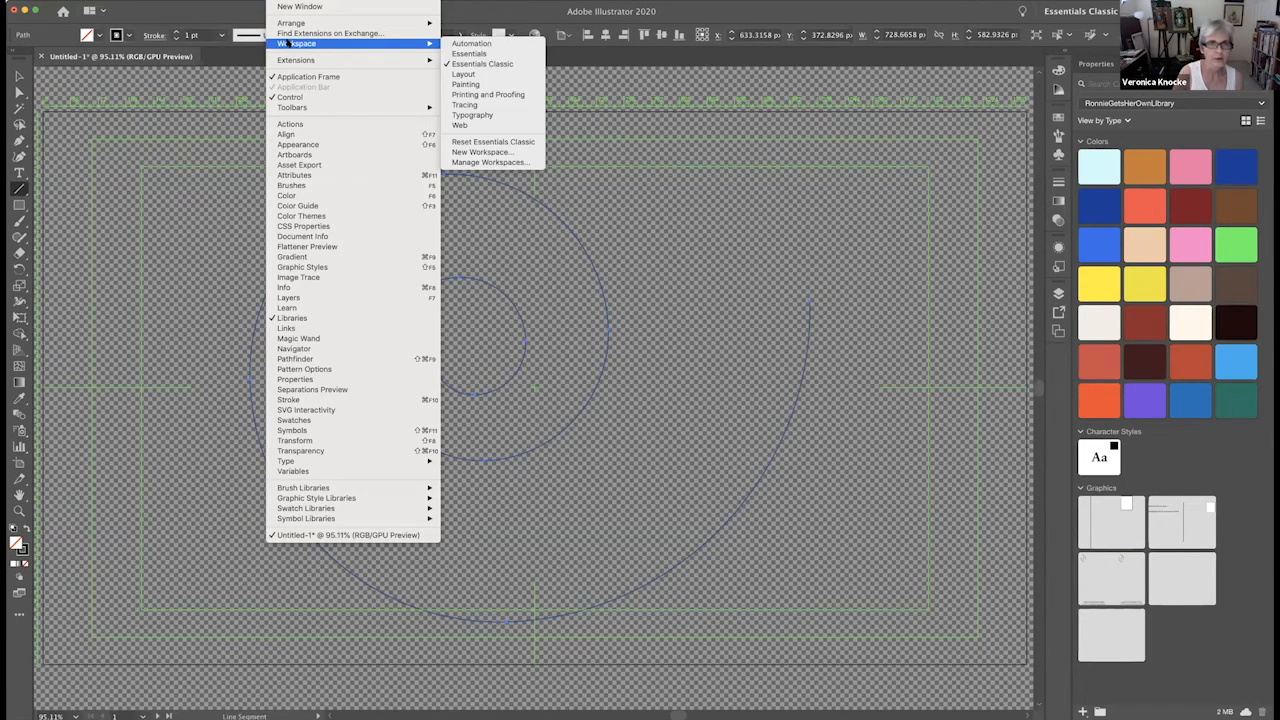
{"action": "left_click", "coordinate": [473, 142]}
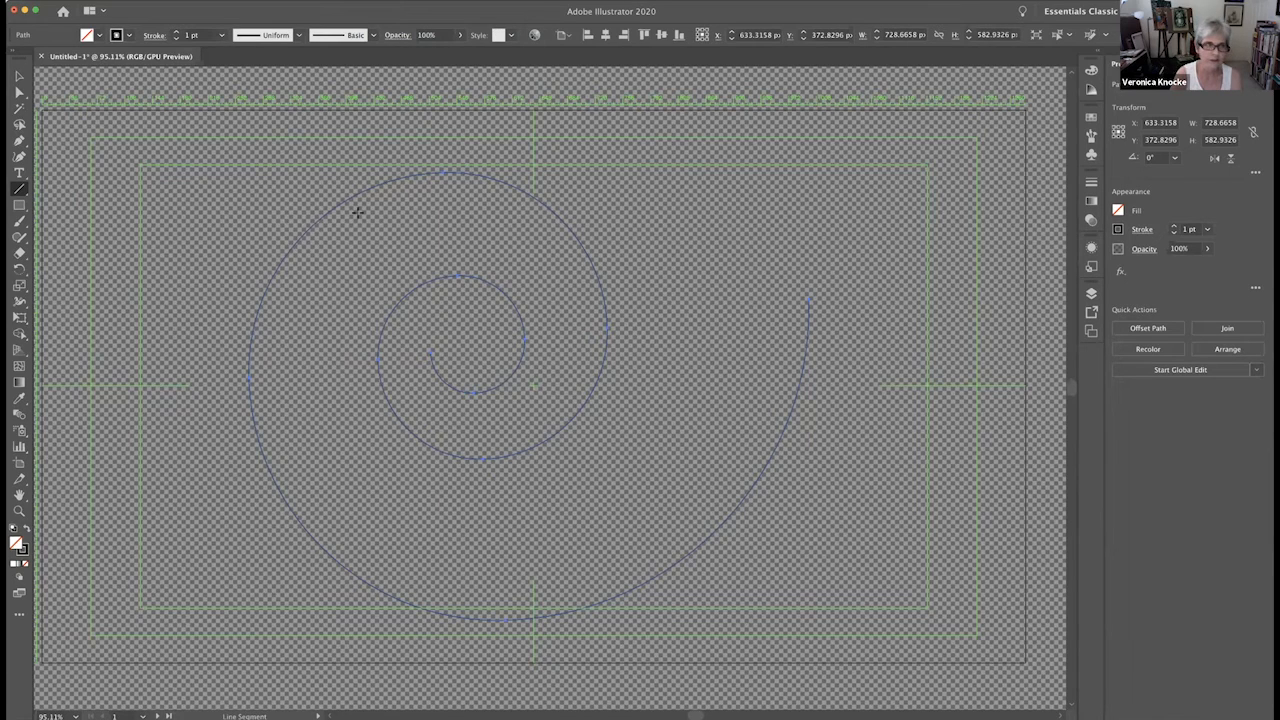
- Examine the Line Segment tool's group in Essentials Classic to locate the Spiral Tool
{"action": "left_click", "coordinate": [25, 194]}
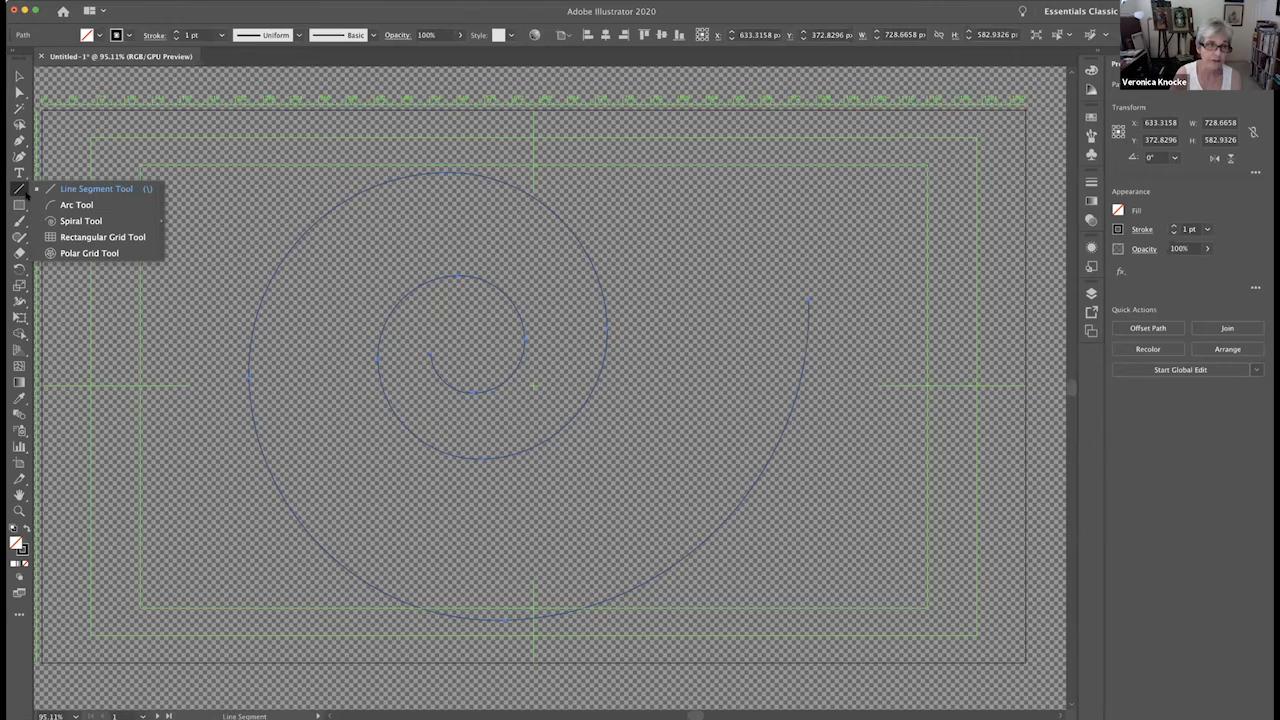
{"action": "left_click", "coordinate": [27, 196]}
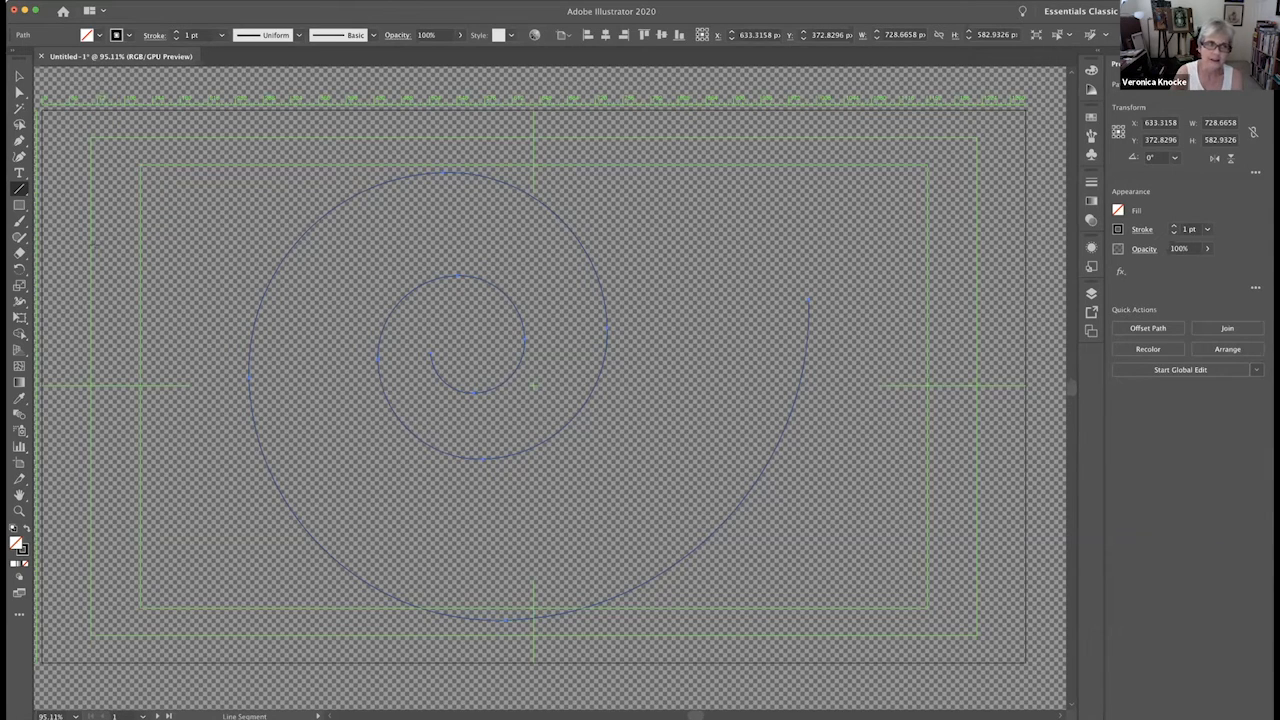
{"action": "scroll", "coordinate": [878, 212], "scroll_direction": "left", "scroll_amount": 1}
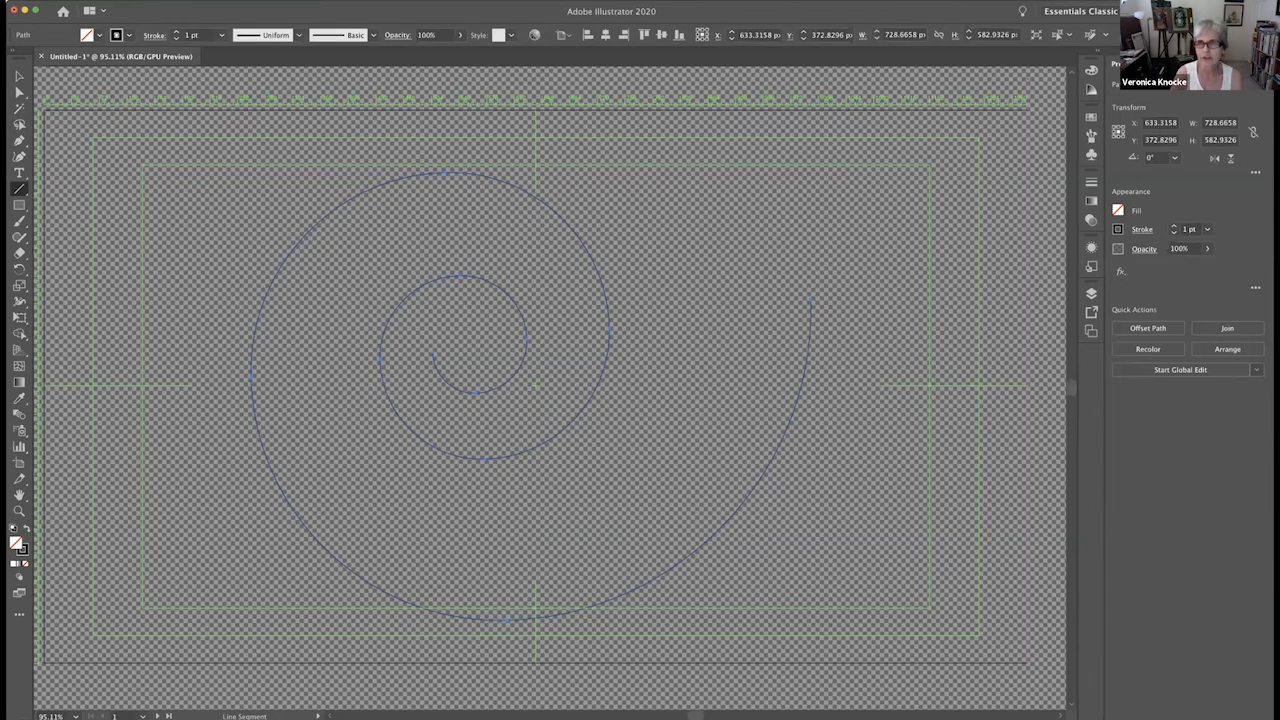
- Switch to the Essentials workspace to compare its Line Segment tool group, and return to Essentials Classic
{"action": "left_click", "coordinate": [1124, 11]}
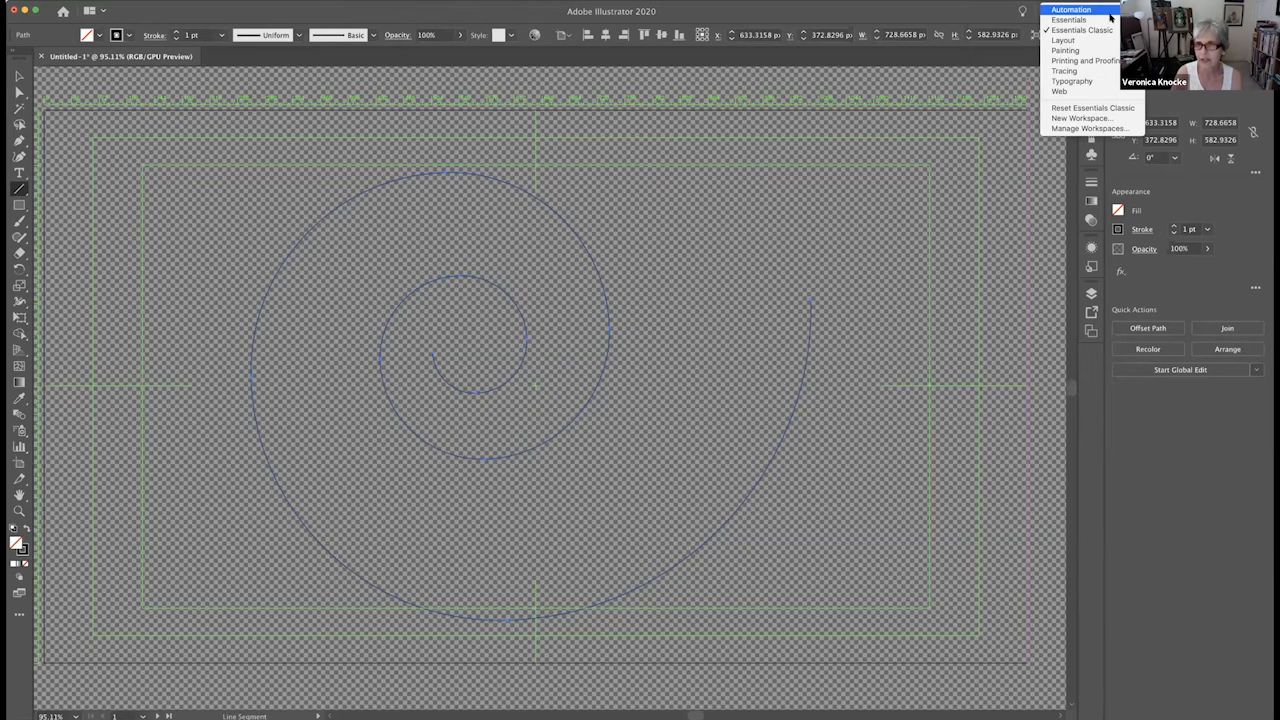
{"action": "left_click", "coordinate": [241, 217]}
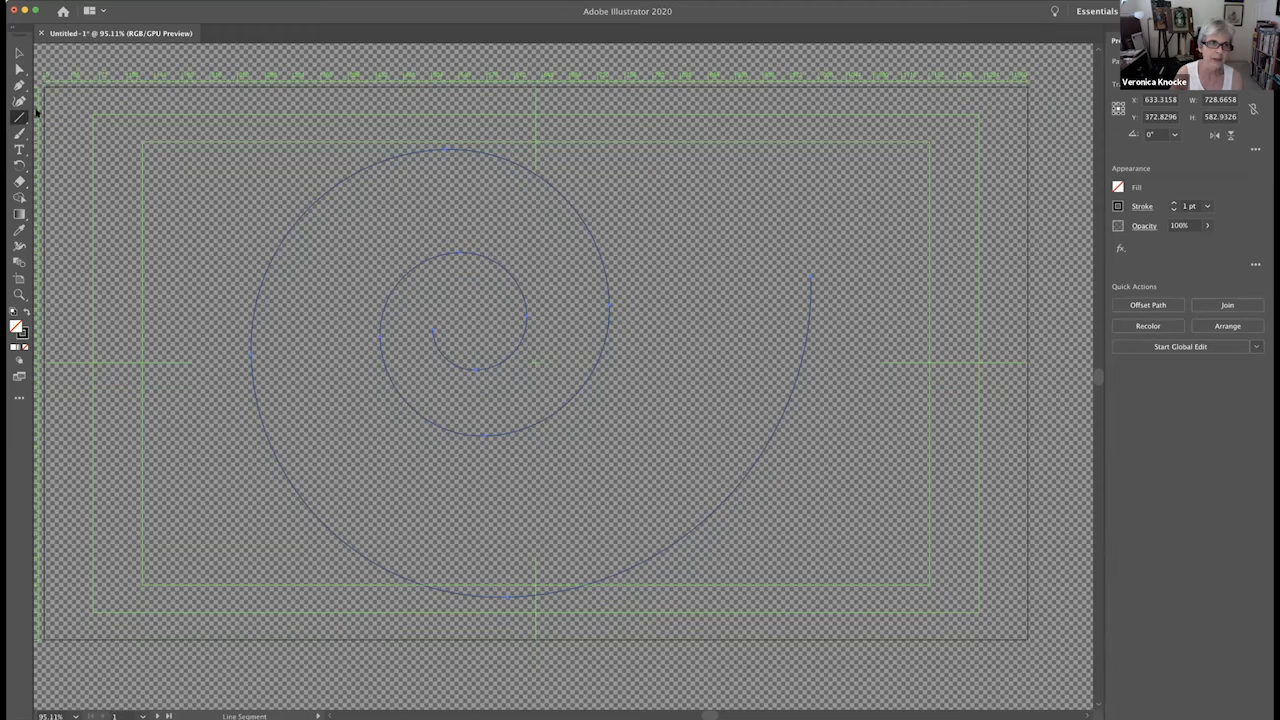
{"action": "left_click", "coordinate": [24, 121]}
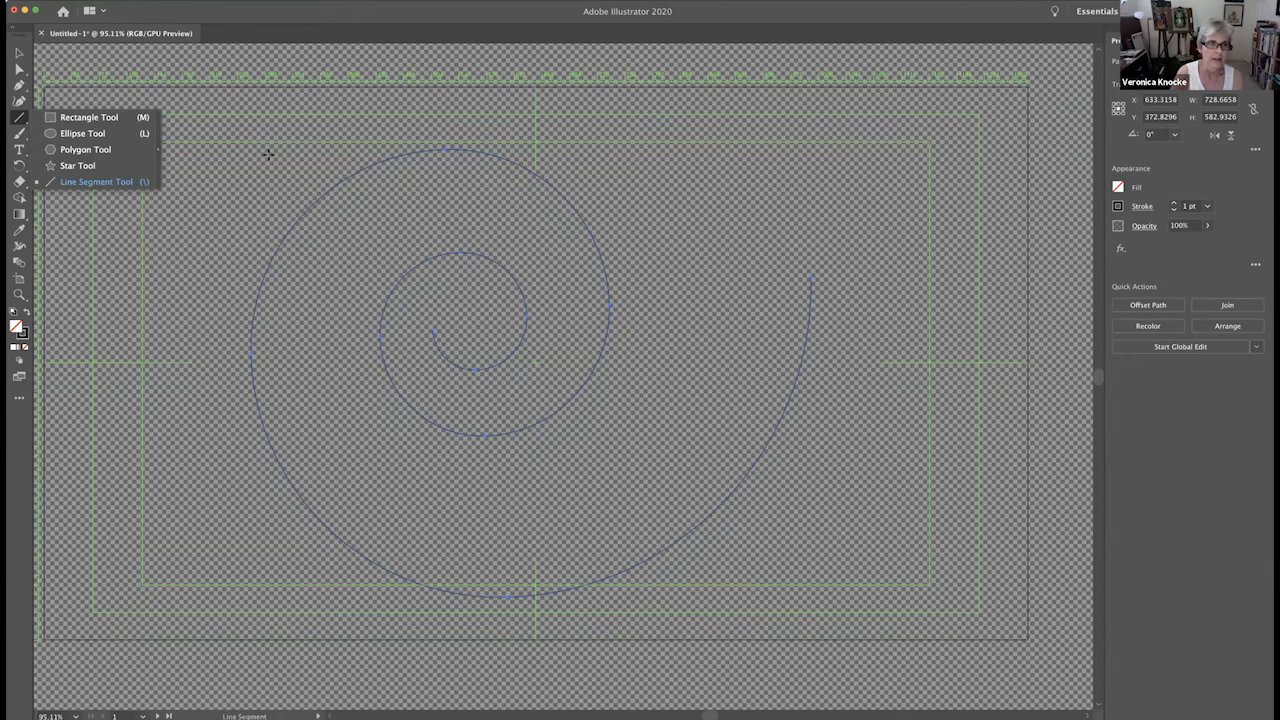
{"action": "left_click", "coordinate": [229, 113]}
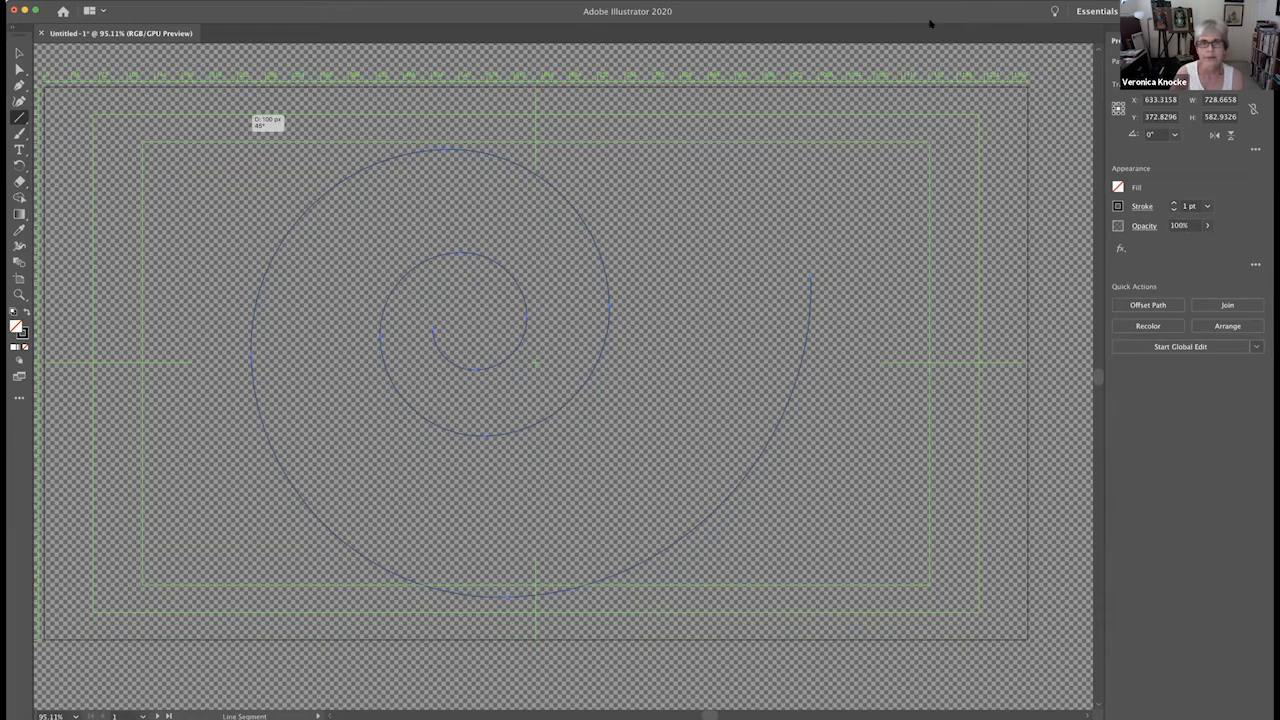
{"action": "left_click", "coordinate": [1097, 11]}
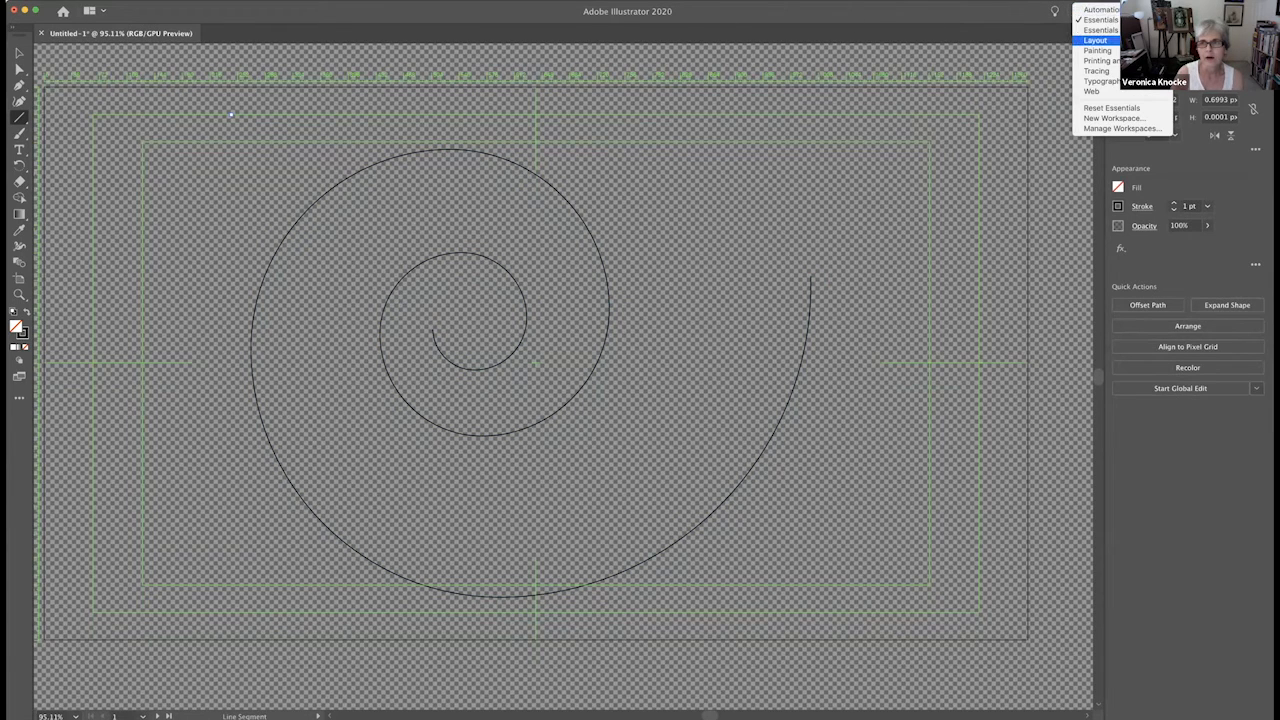
{"action": "left_click", "coordinate": [923, 151]}
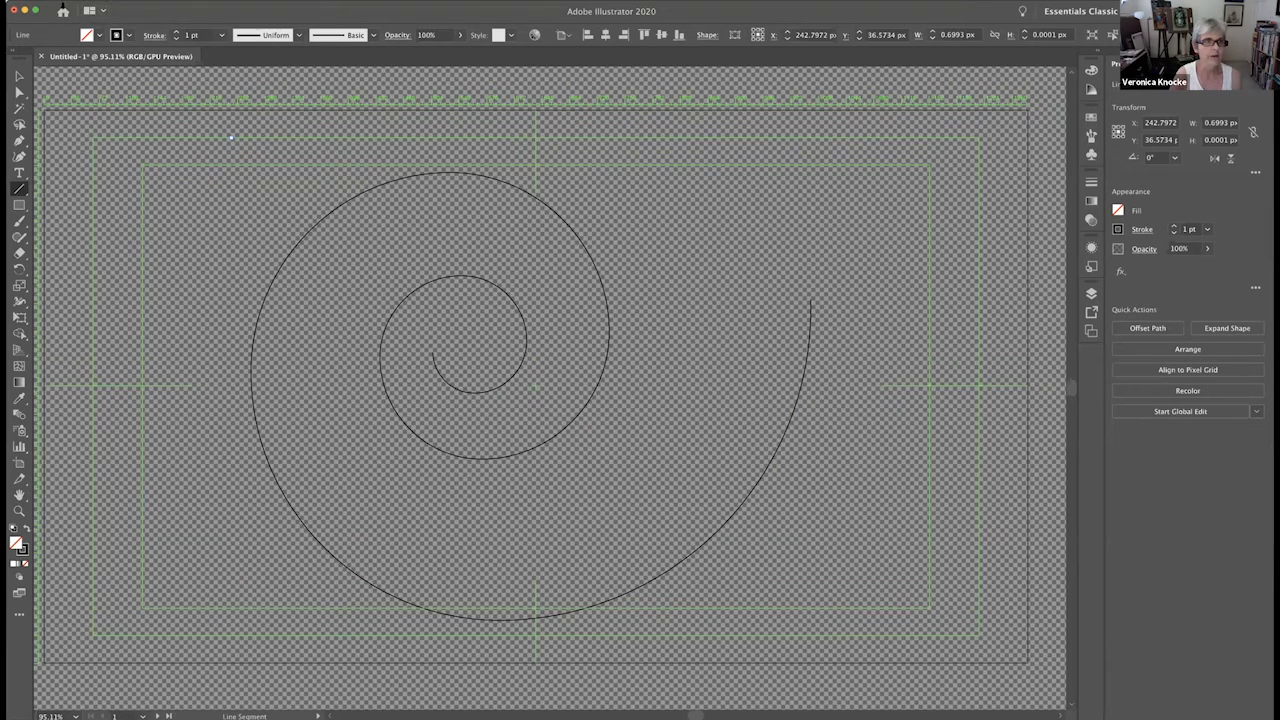
- Quit Illustrator without saving the changes to the spiral document Untitled-1
{"action": "left_click", "coordinate": [62, 6]}
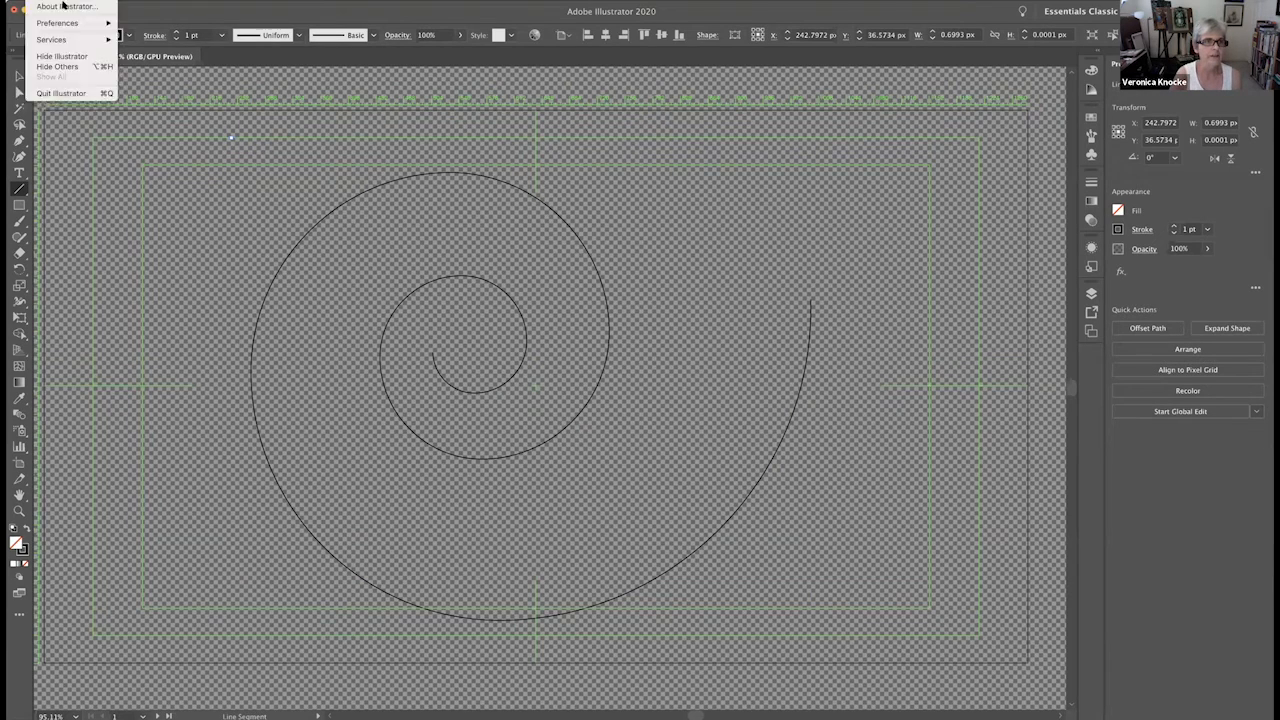
{"action": "left_click", "coordinate": [62, 93]}
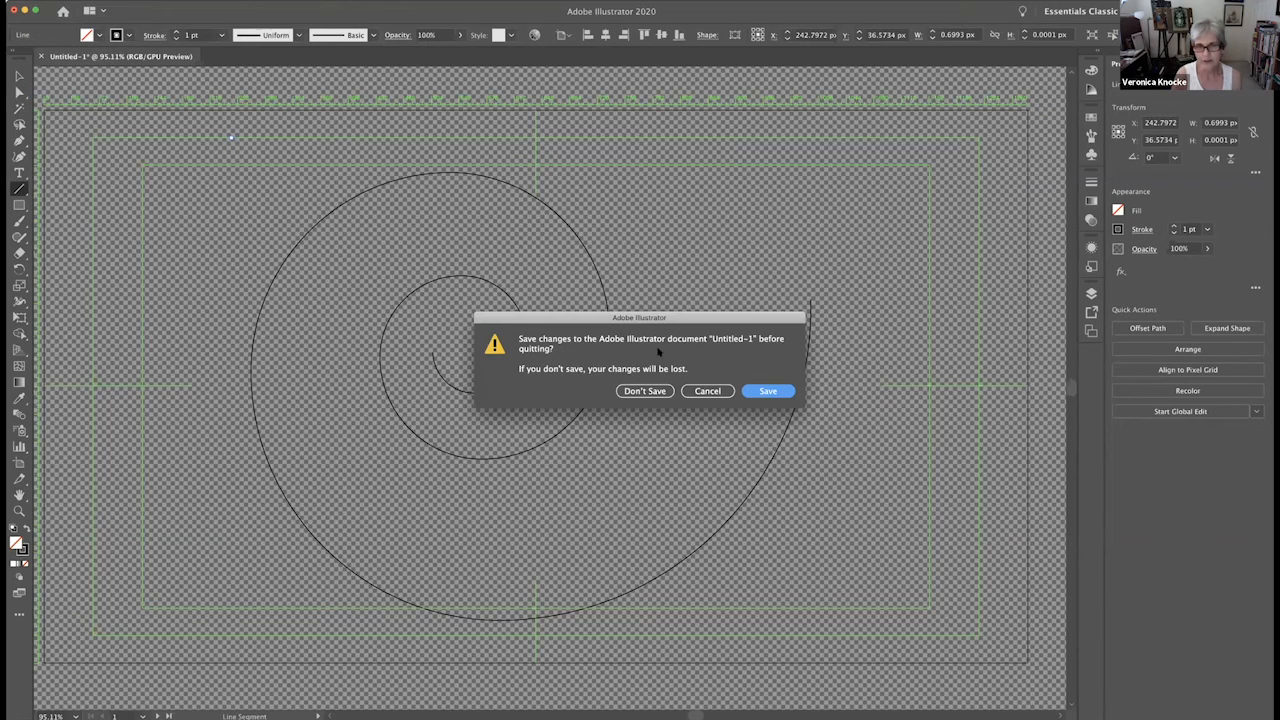
{"action": "key", "text": "super+d"}
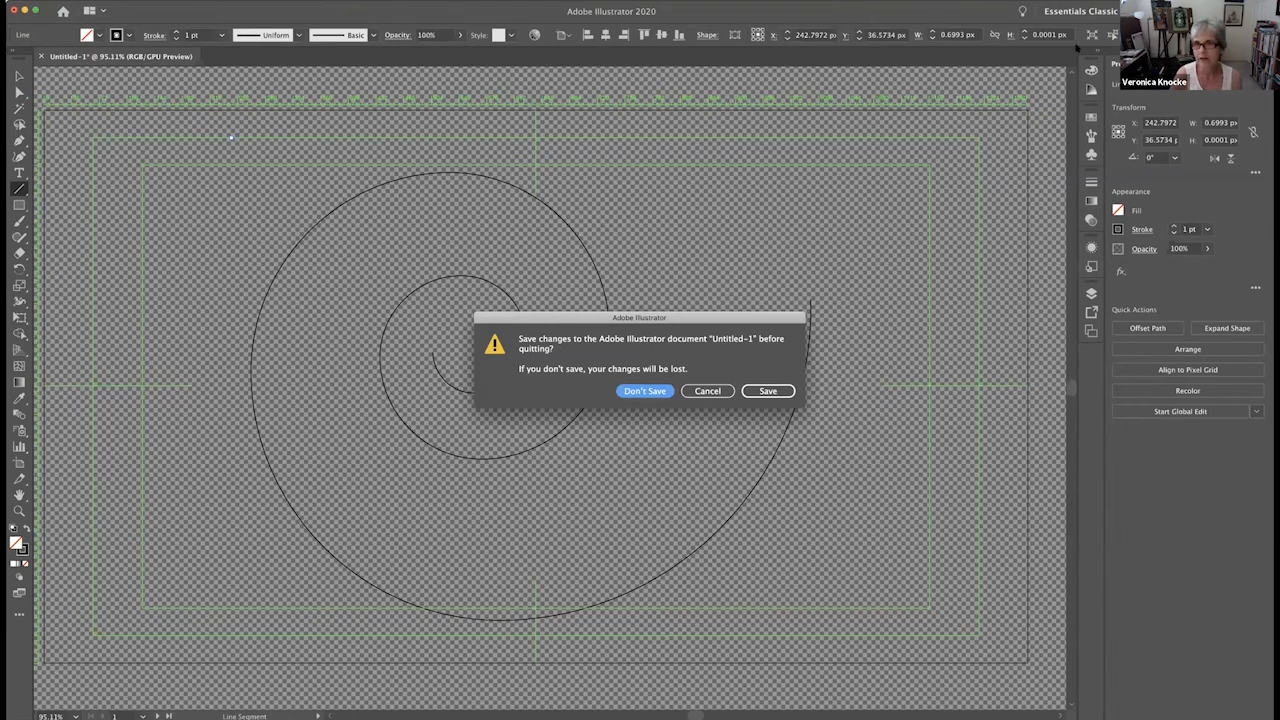
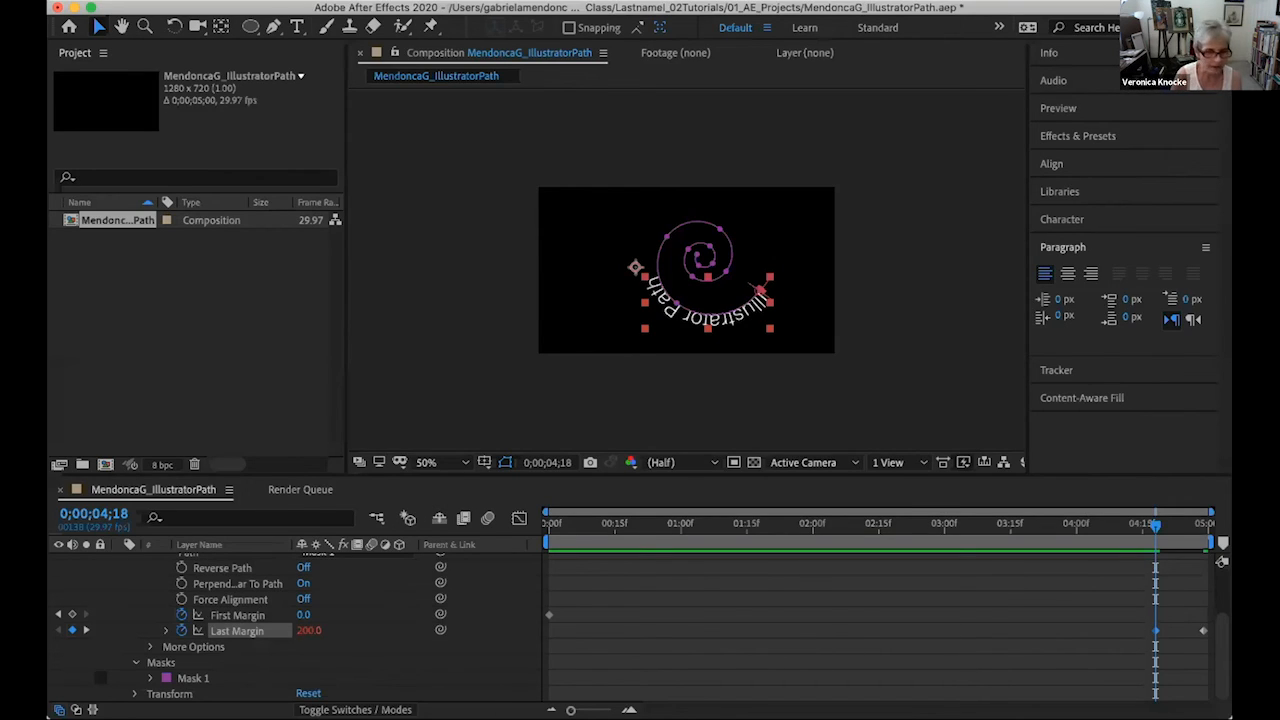
- Try a Last Margin of 1000 for the Illustrator Path text at 0;00;04;18
{"action": "left_click", "coordinate": [300, 630]}
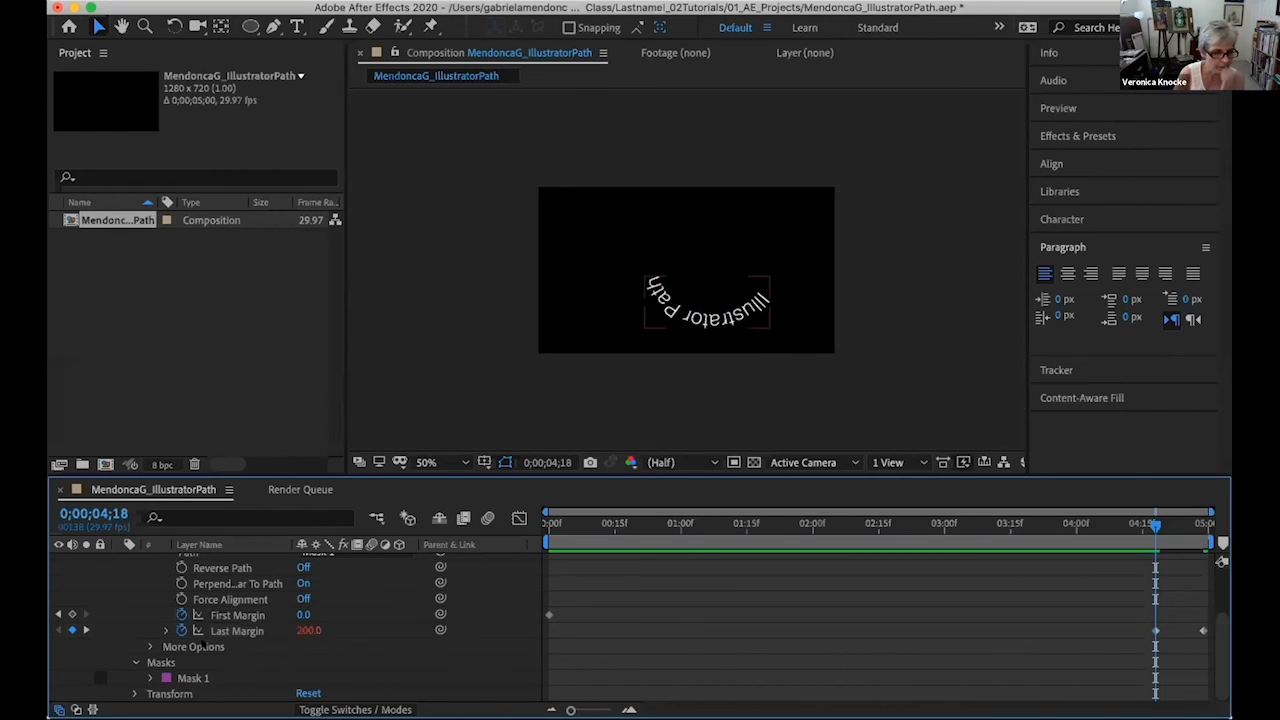
{"action": "left_click", "coordinate": [303, 630]}
{"action": "type", "text": "100"}
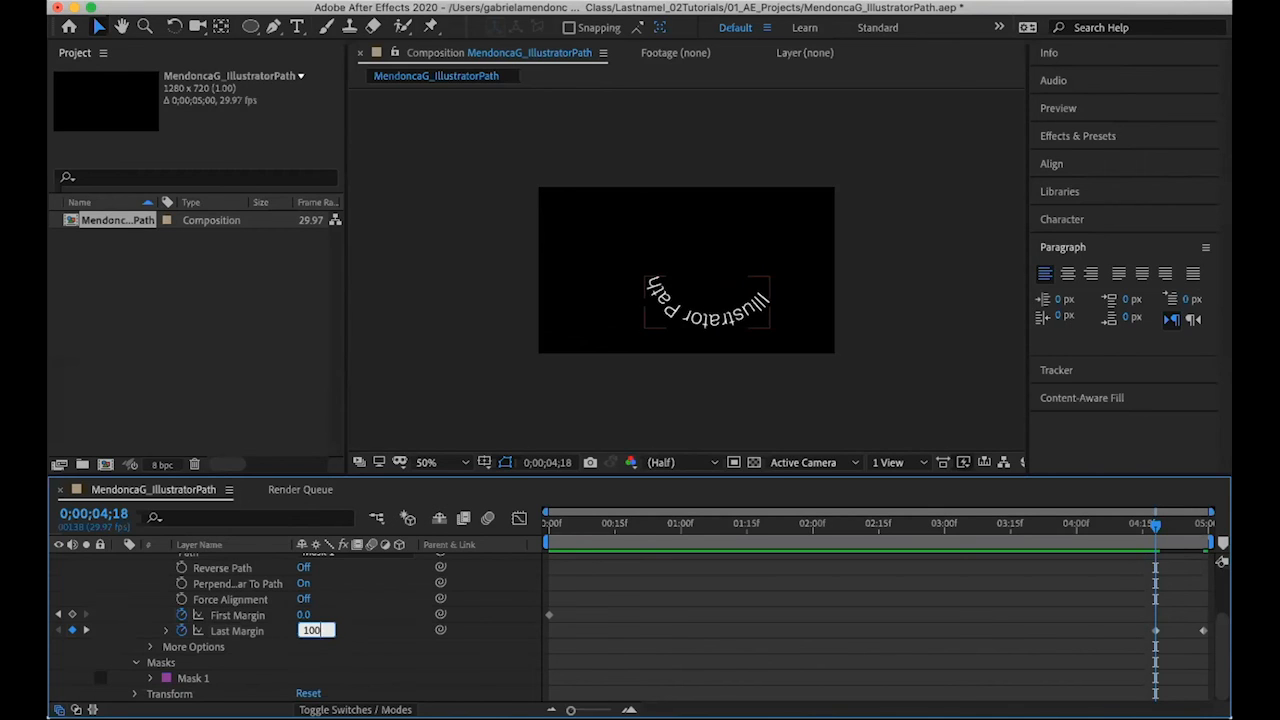
{"action": "type", "text": "0"}
{"action": "key", "text": "Return"}
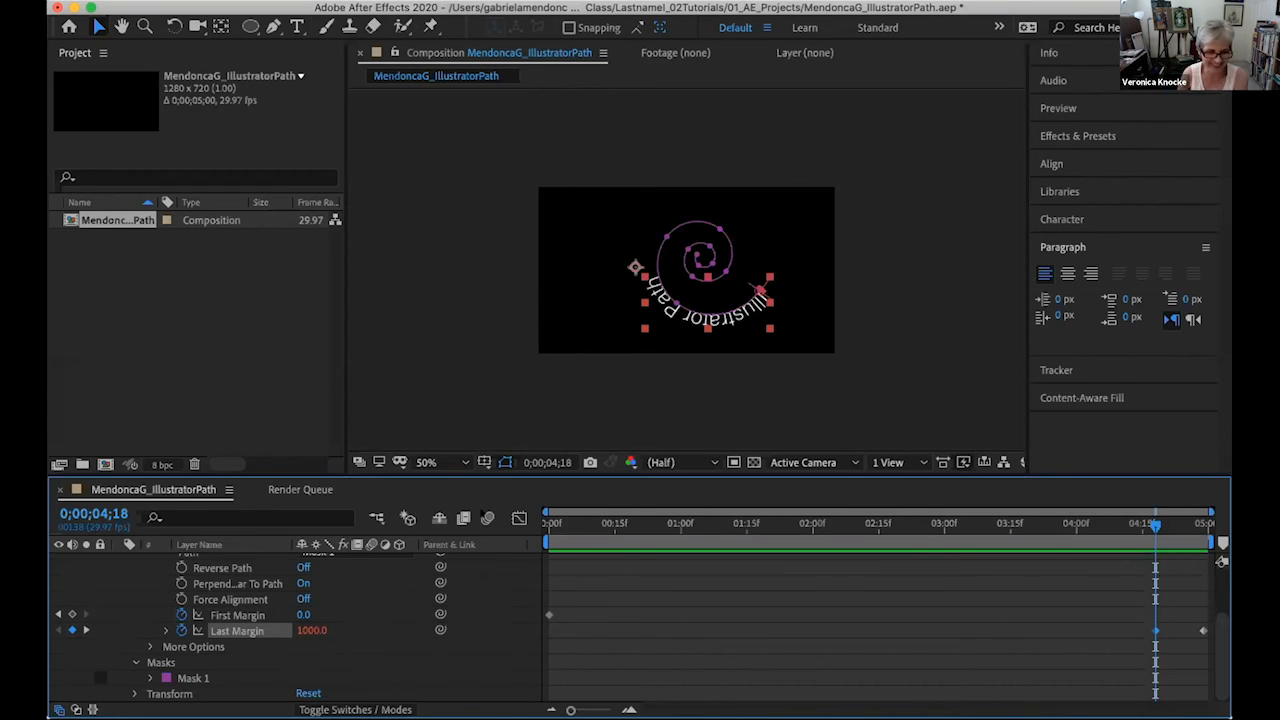
- Return to the composition's first frame, remove the Last Margin keyframes, and set Last Margin to 0
{"action": "left_click_drag", "start_coordinate": [1157, 526], "coordinate": [548, 526]}
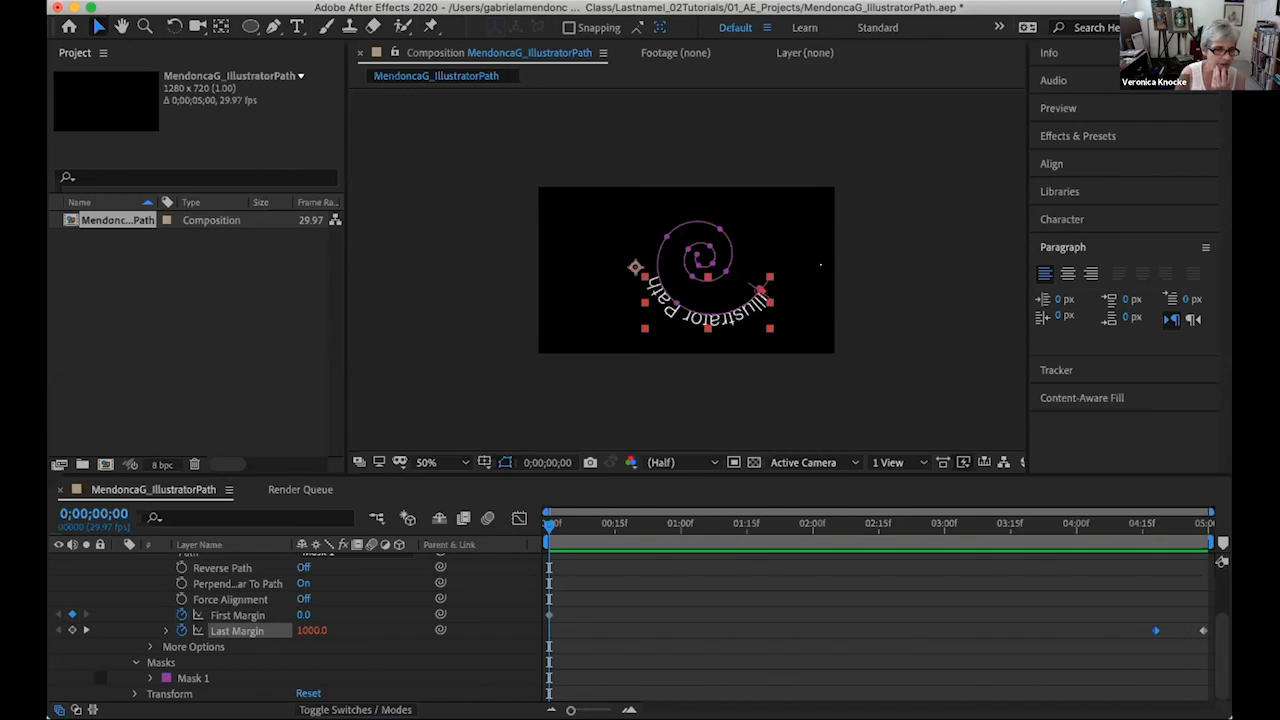
{"action": "left_click", "coordinate": [125, 573]}
{"action": "left_click", "coordinate": [181, 630]}
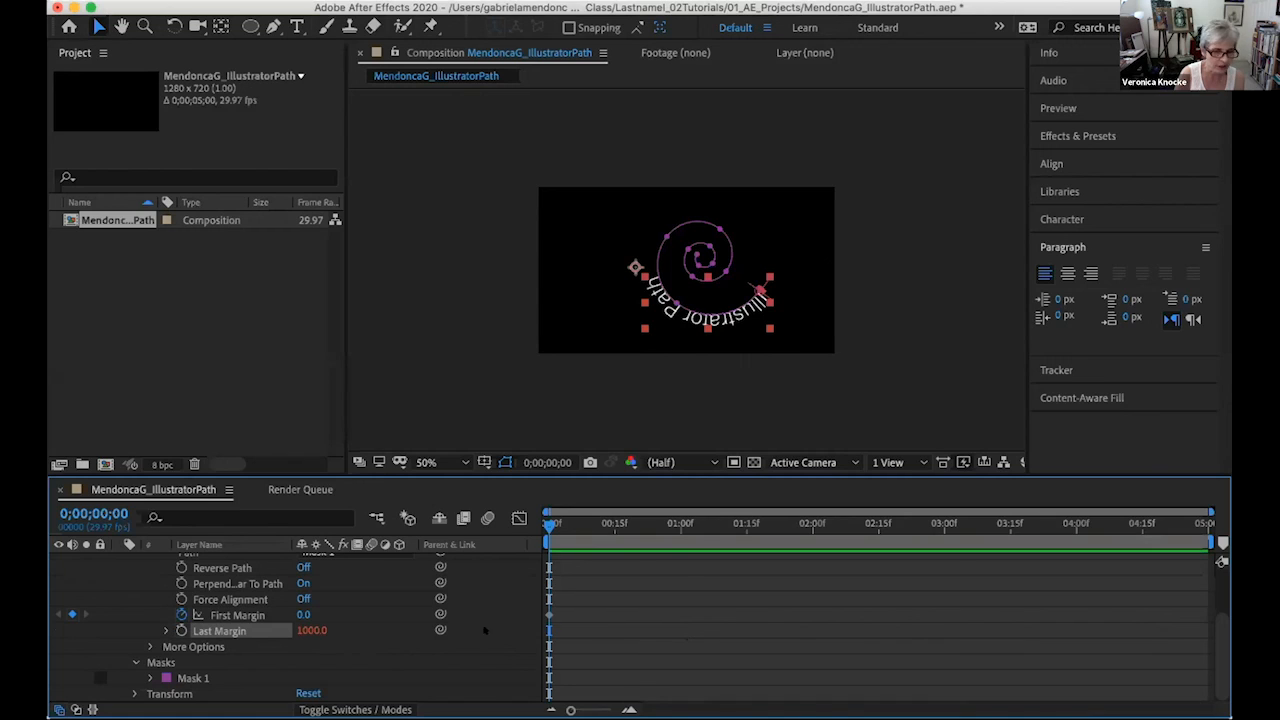
{"action": "left_click", "coordinate": [302, 630]}
{"action": "type", "text": "0"}
{"action": "key", "text": "Return"}
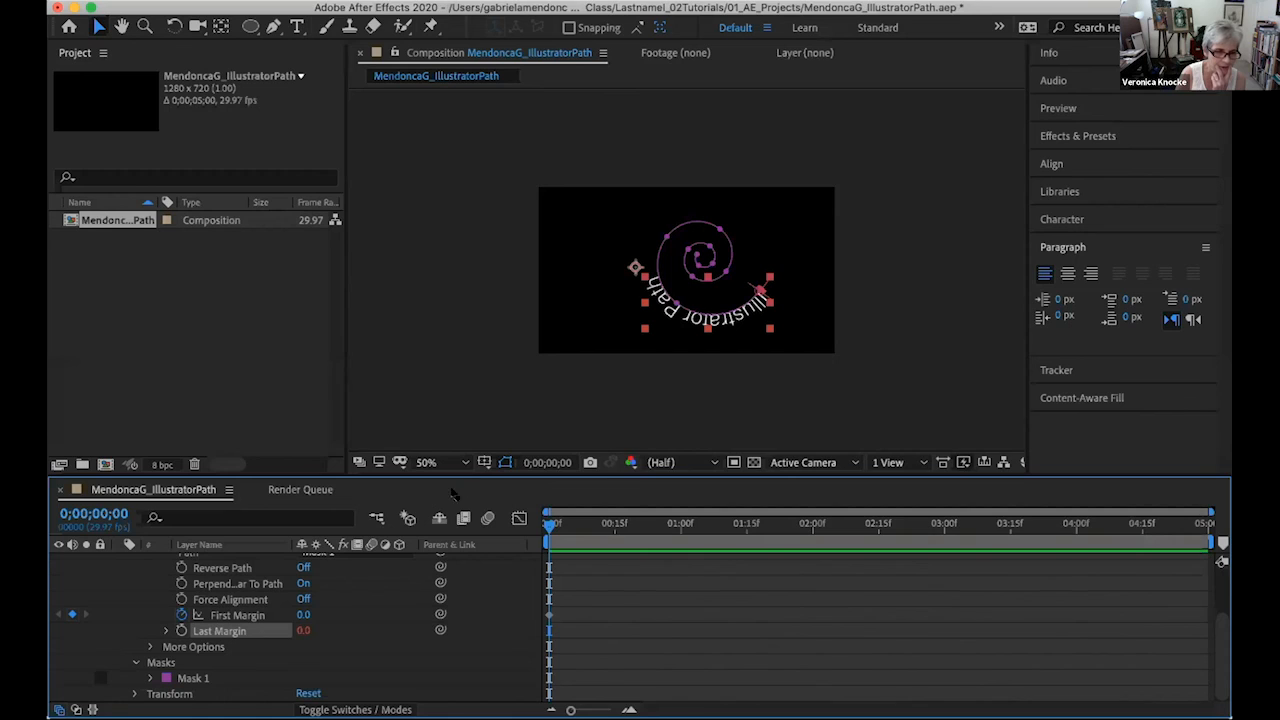
{"action": "scroll", "coordinate": [397, 540], "scroll_direction": "up", "scroll_amount": 1}
{"action": "scroll", "coordinate": [380, 560], "scroll_direction": "up", "scroll_amount": 2}
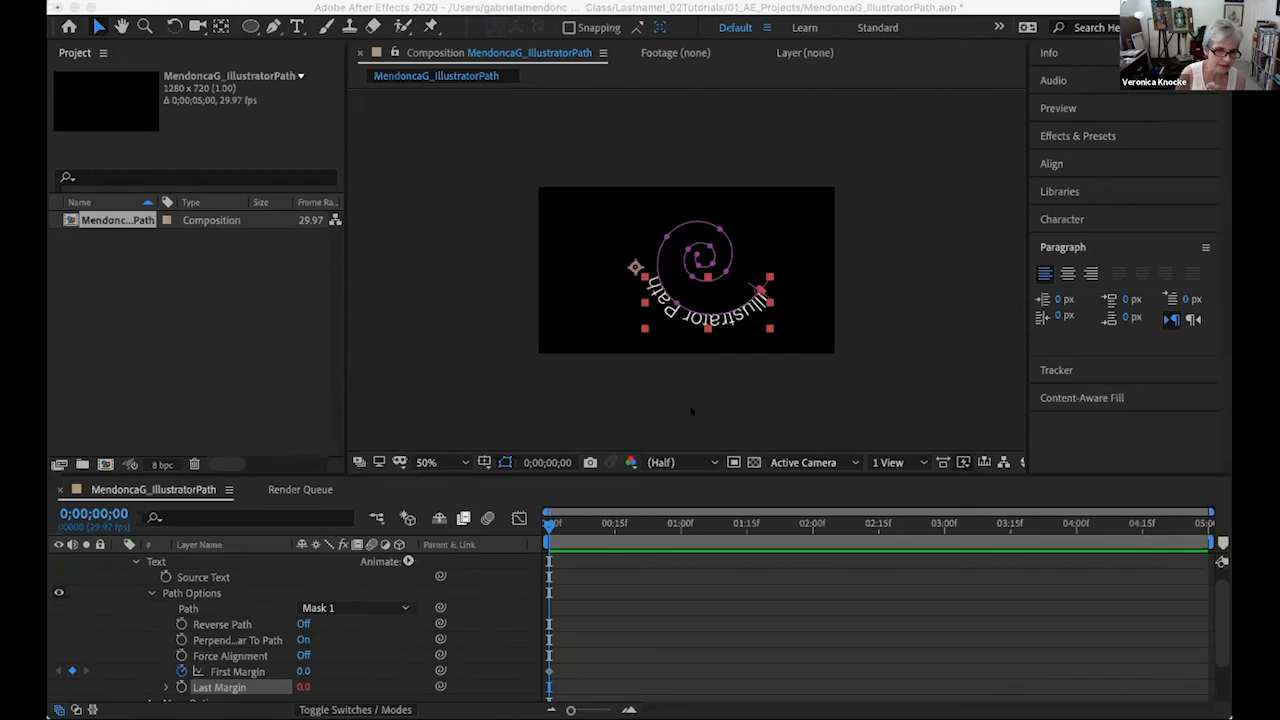
{"action": "right_click", "coordinate": [302, 686]}
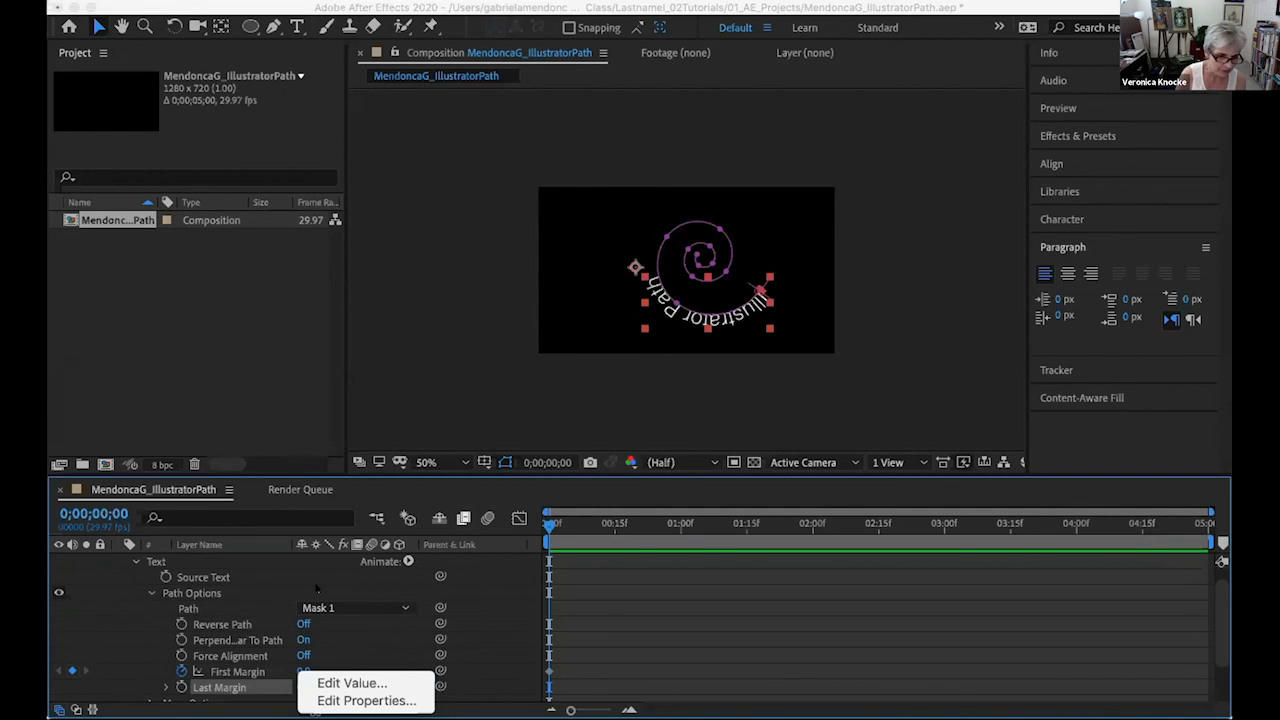
{"action": "left_click", "coordinate": [352, 683]}
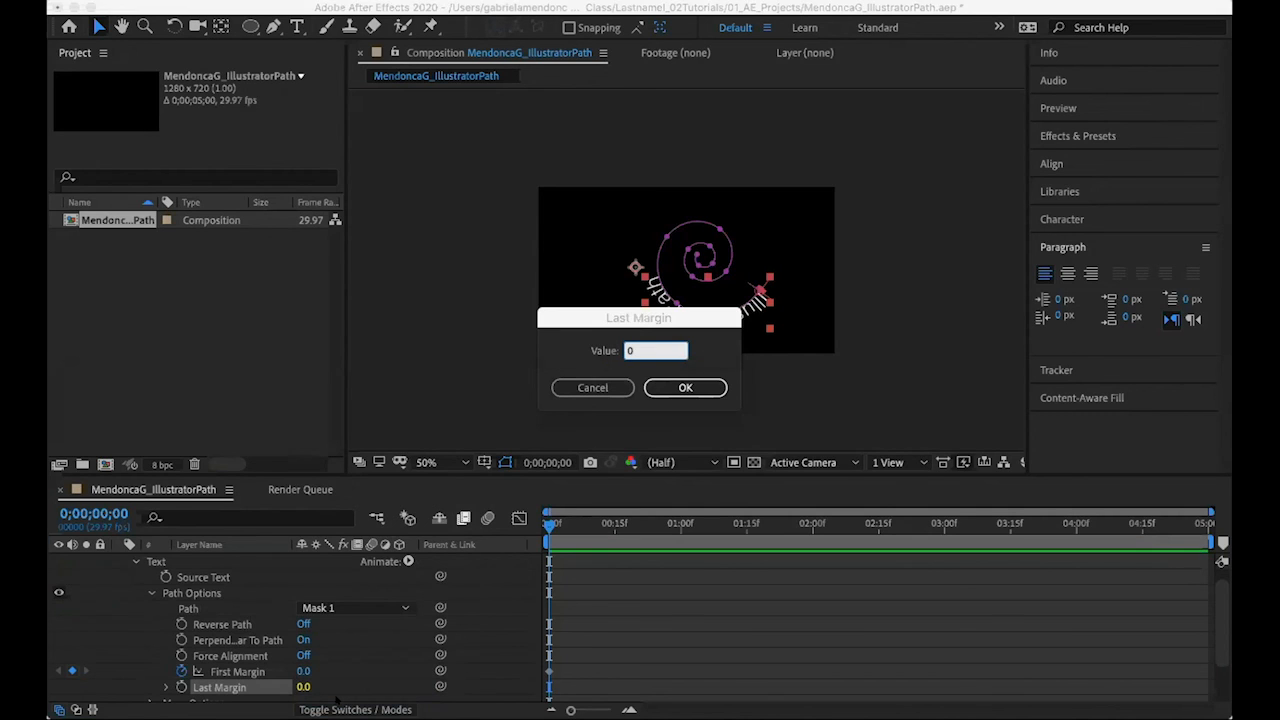
{"action": "left_click", "coordinate": [615, 383]}
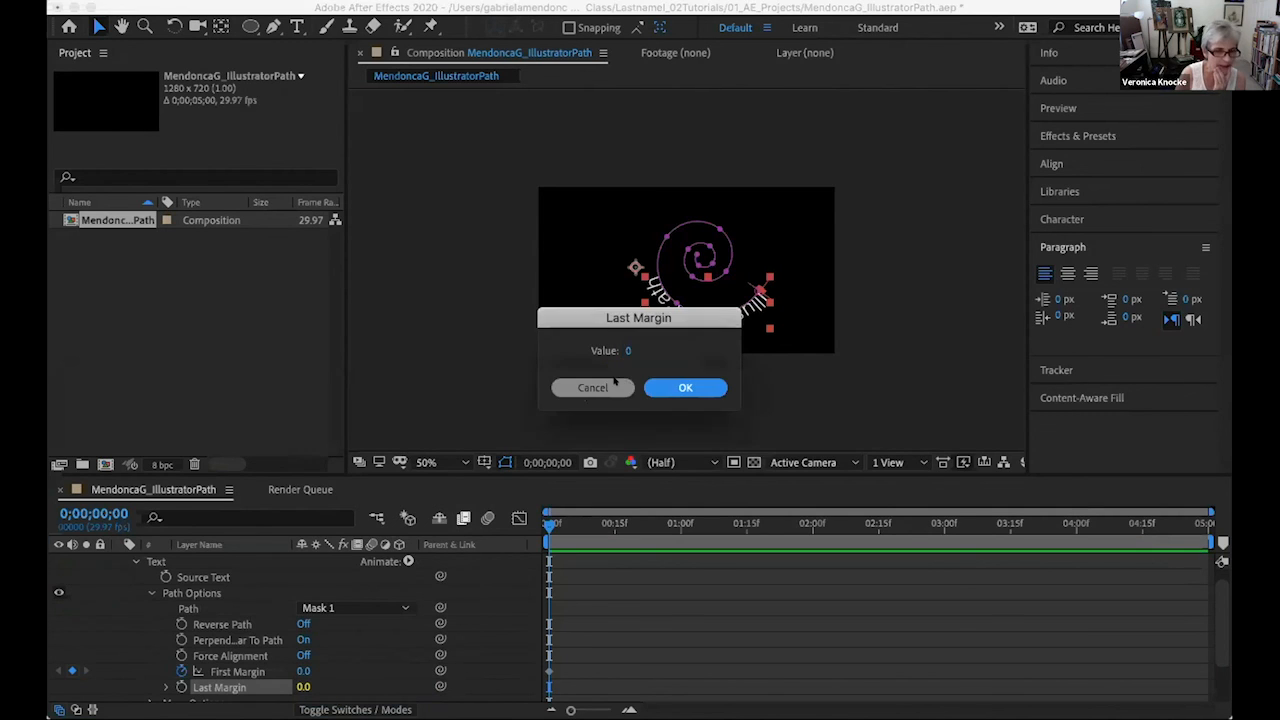
{"action": "left_click", "coordinate": [615, 386]}
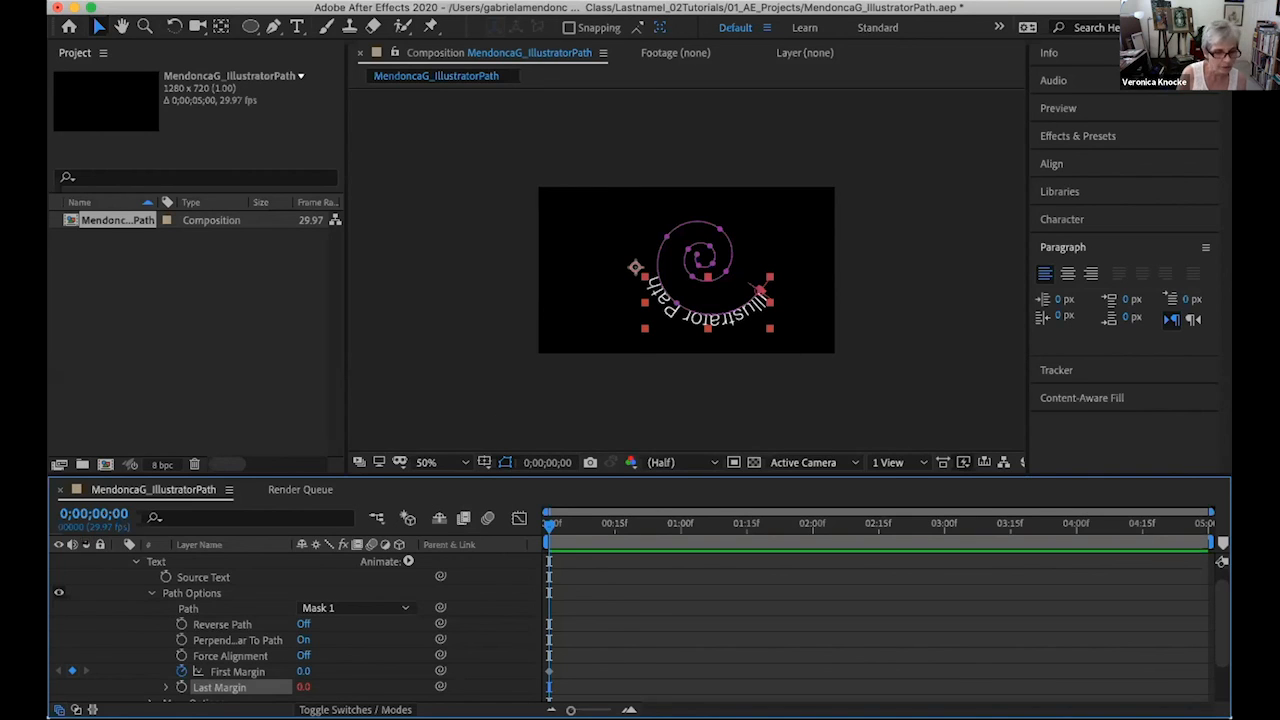
- Add a First Margin keyframe of 1200 at 0;00;04;29 and preview the text animation from the first frame
{"action": "left_click", "coordinate": [225, 671]}
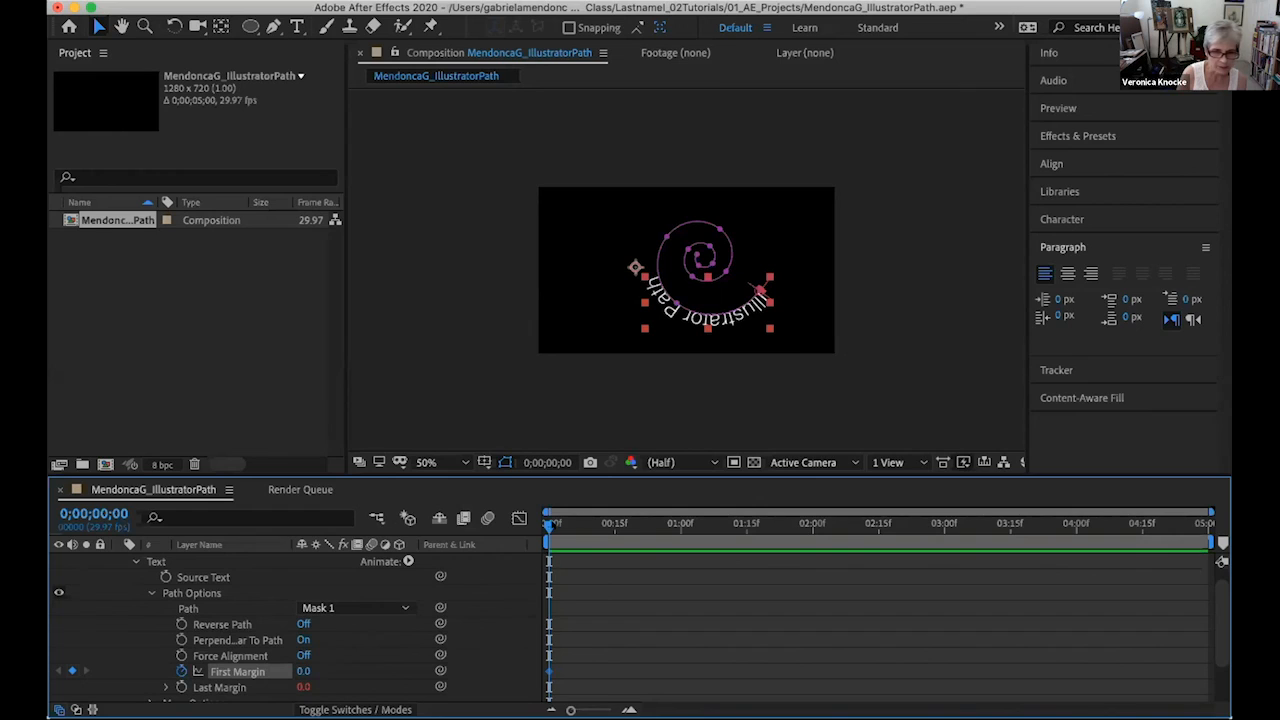
{"action": "left_click_drag", "start_coordinate": [549, 522], "coordinate": [1206, 524]}
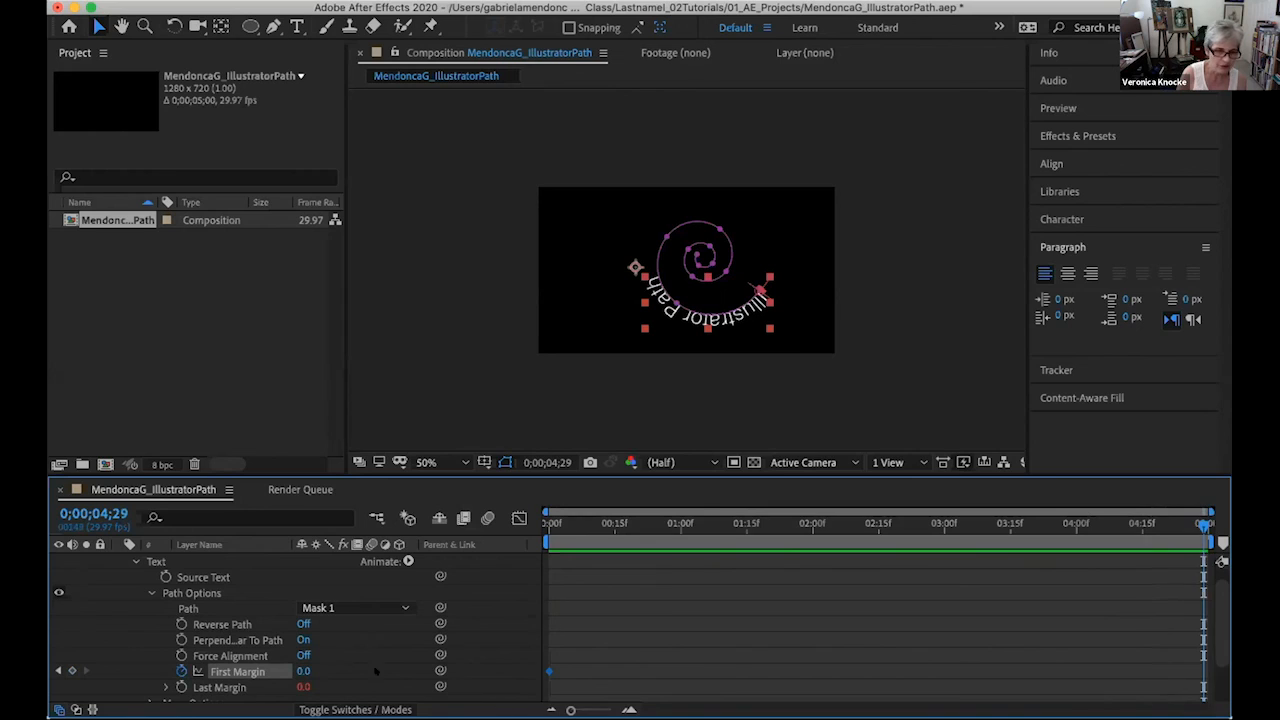
{"action": "left_click", "coordinate": [296, 671]}
{"action": "type", "text": "1200"}
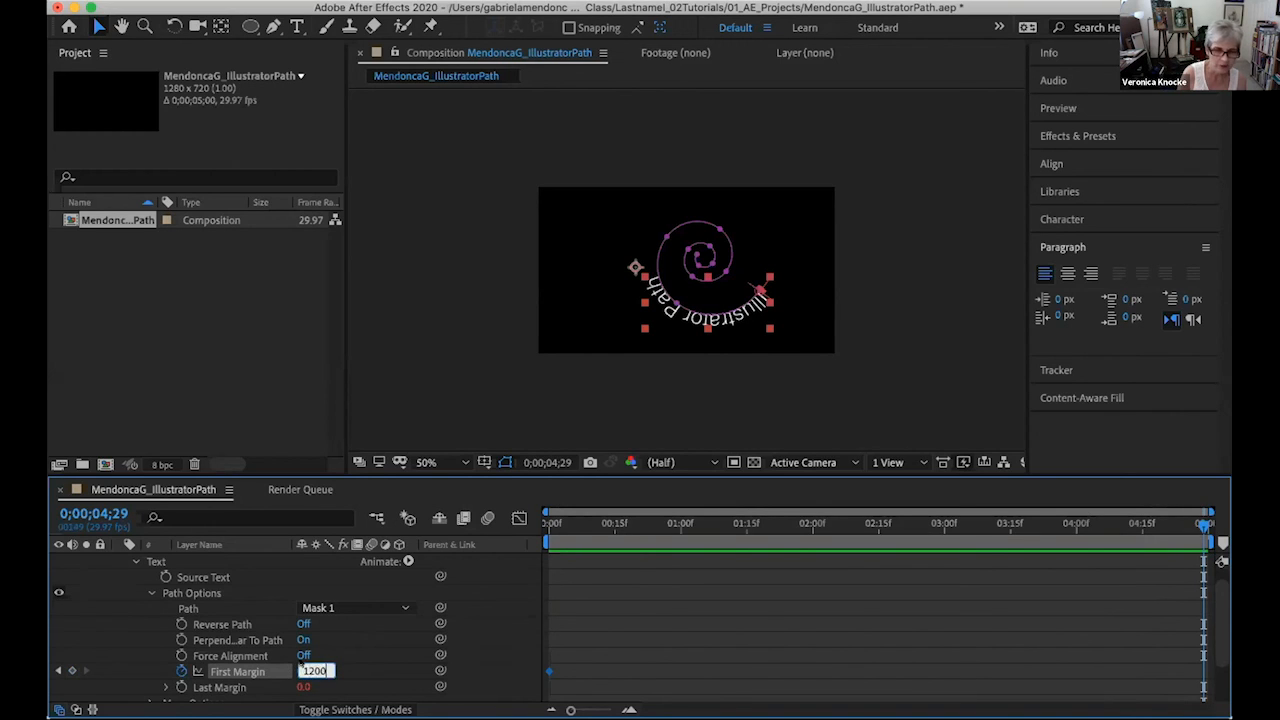
{"action": "key", "text": "Return"}
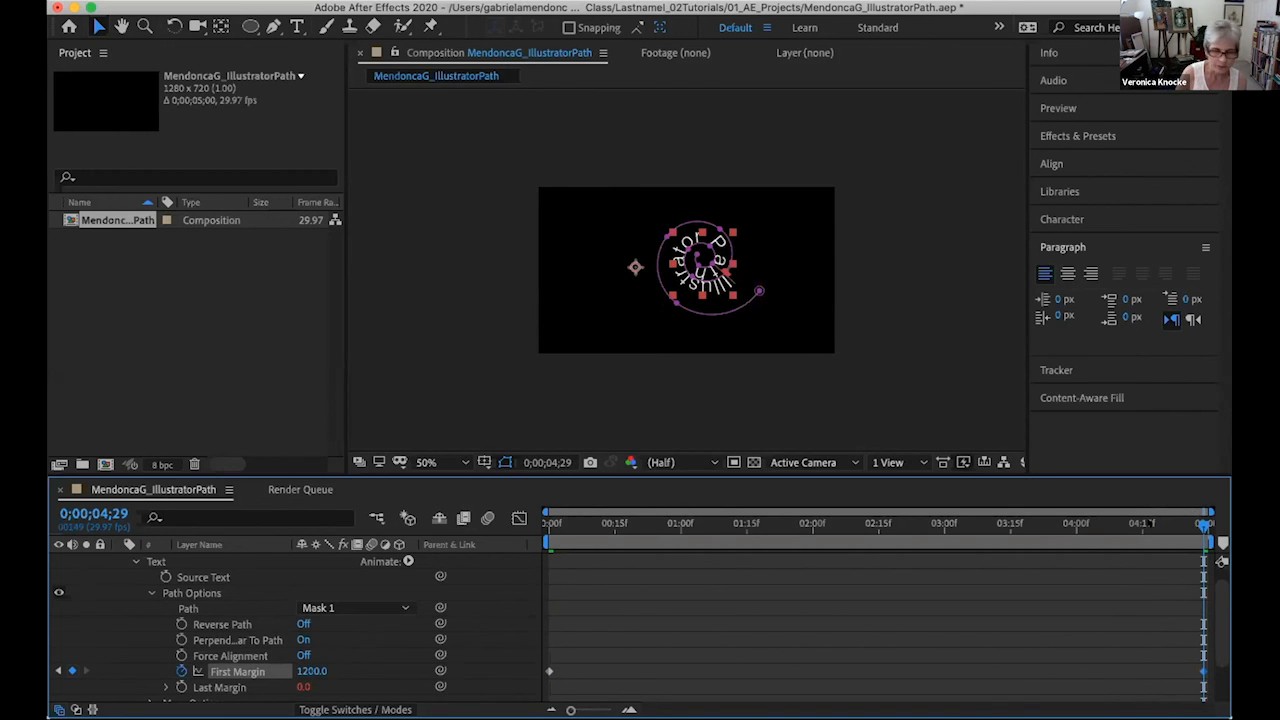
{"action": "key", "text": "Home"}
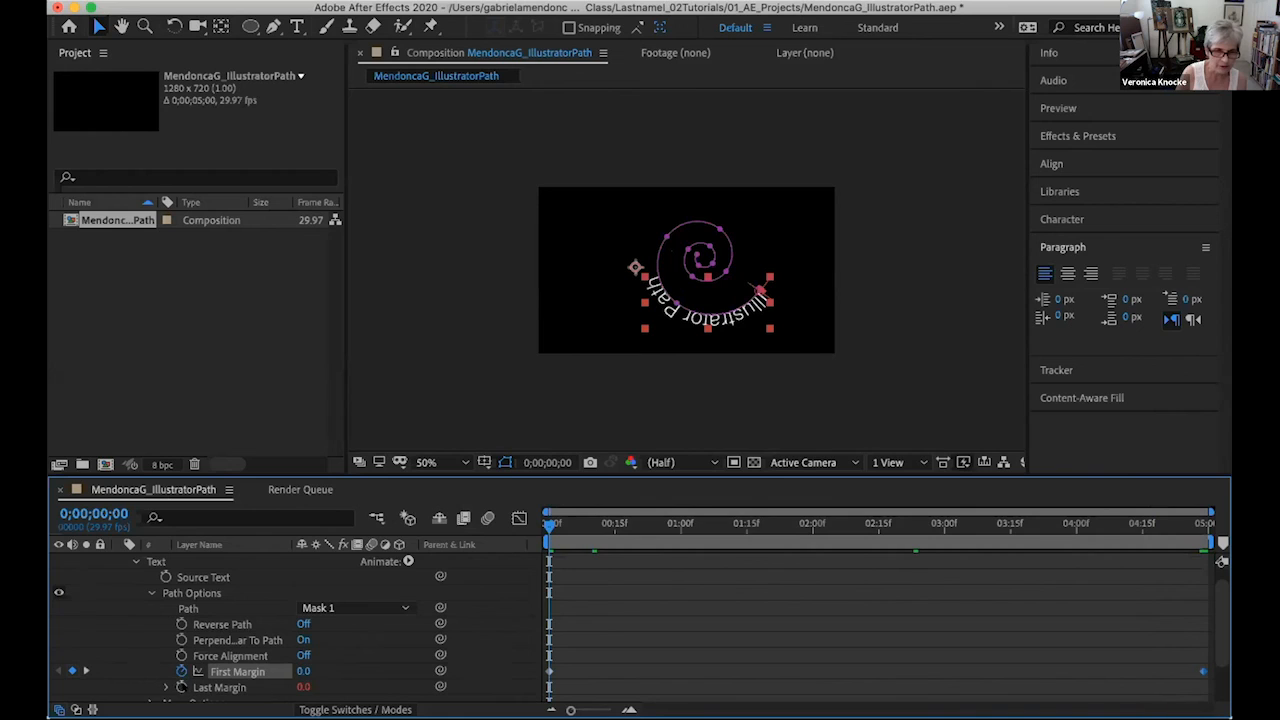
{"action": "key", "text": "space"}
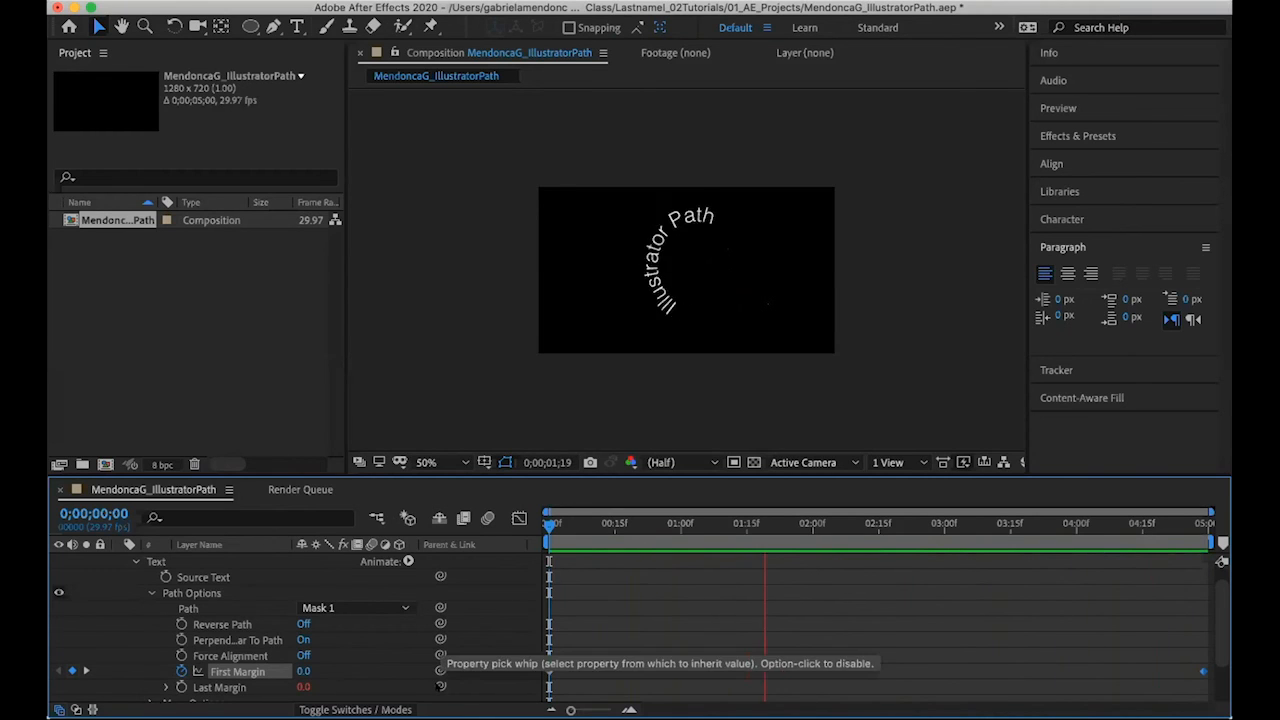
- Stop the preview and disable the expression on the text layer's Last Margin, collapsing the property again
{"action": "left_click", "coordinate": [166, 687]}
{"action": "scroll", "coordinate": [170, 650], "scroll_direction": "down", "scroll_amount": 3}
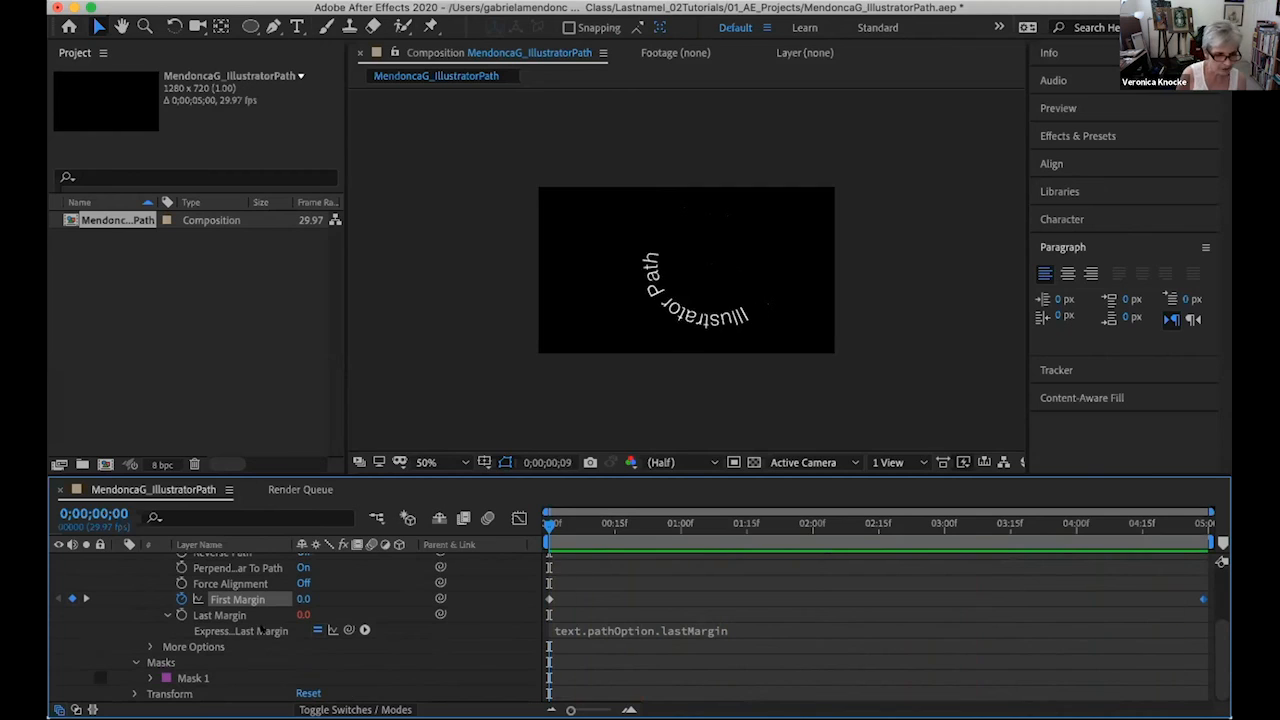
{"action": "key", "text": "space"}
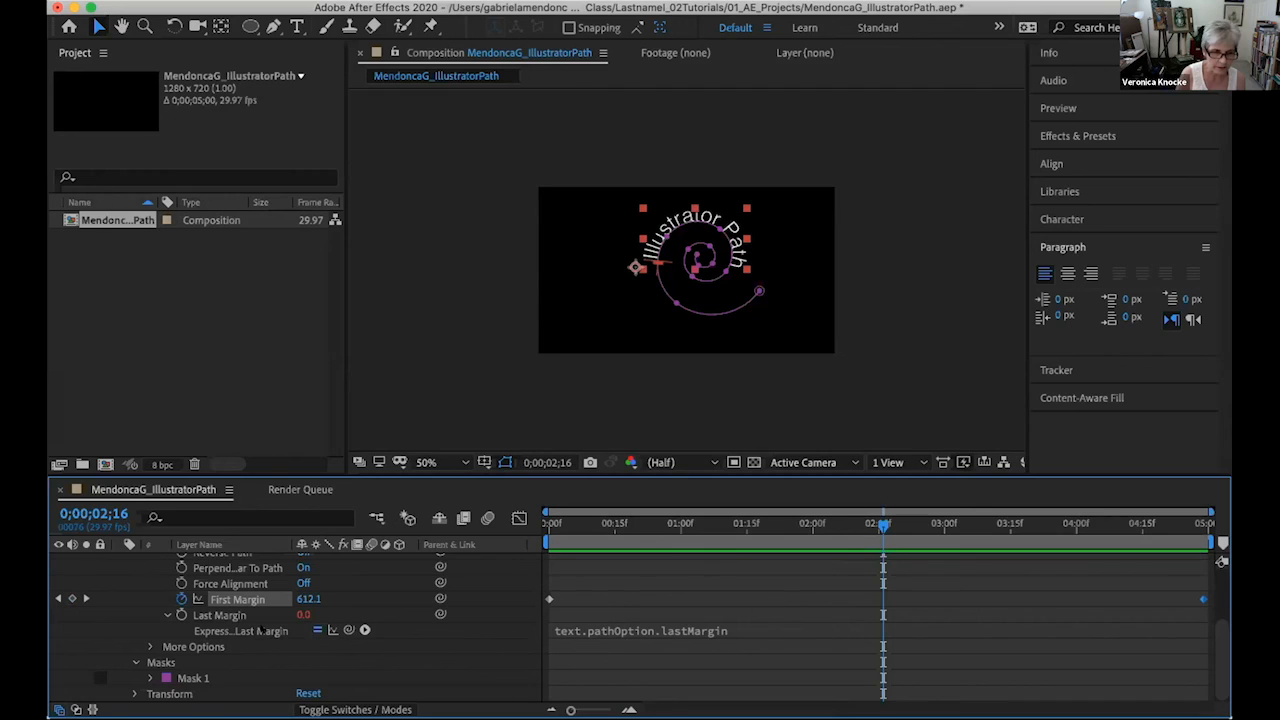
{"action": "left_click", "coordinate": [262, 629]}
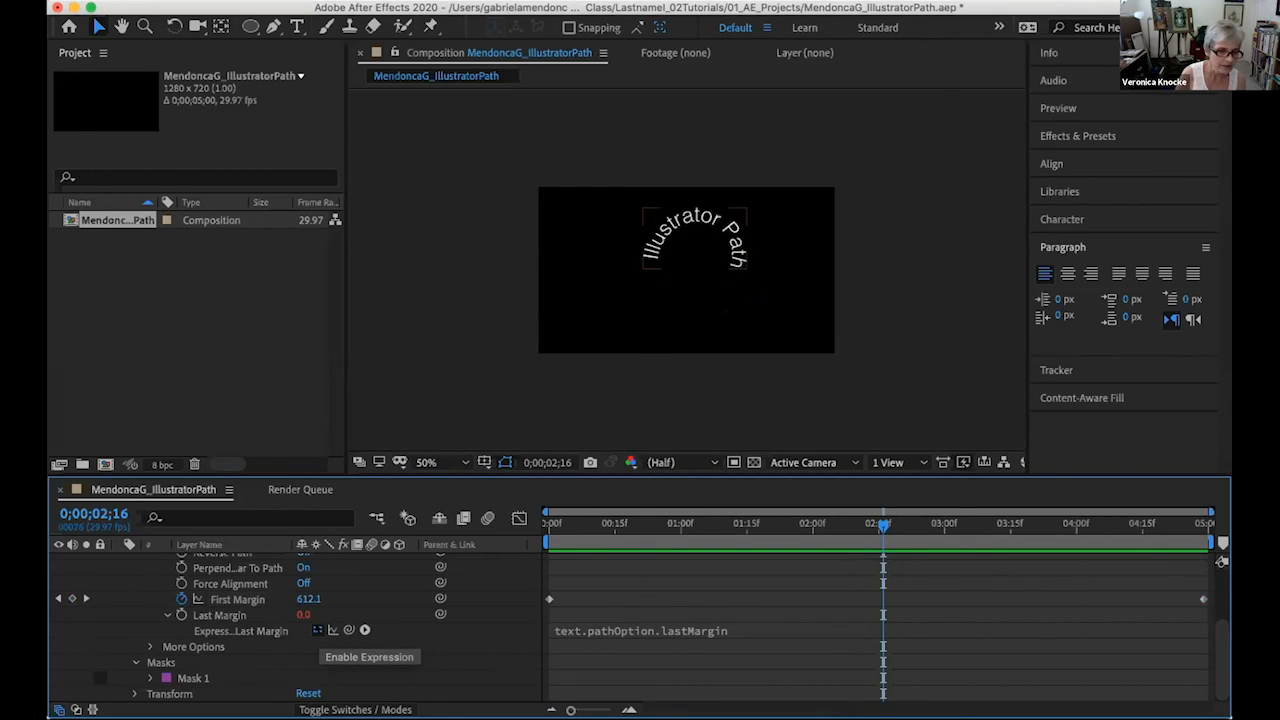
{"action": "left_click", "coordinate": [318, 630]}
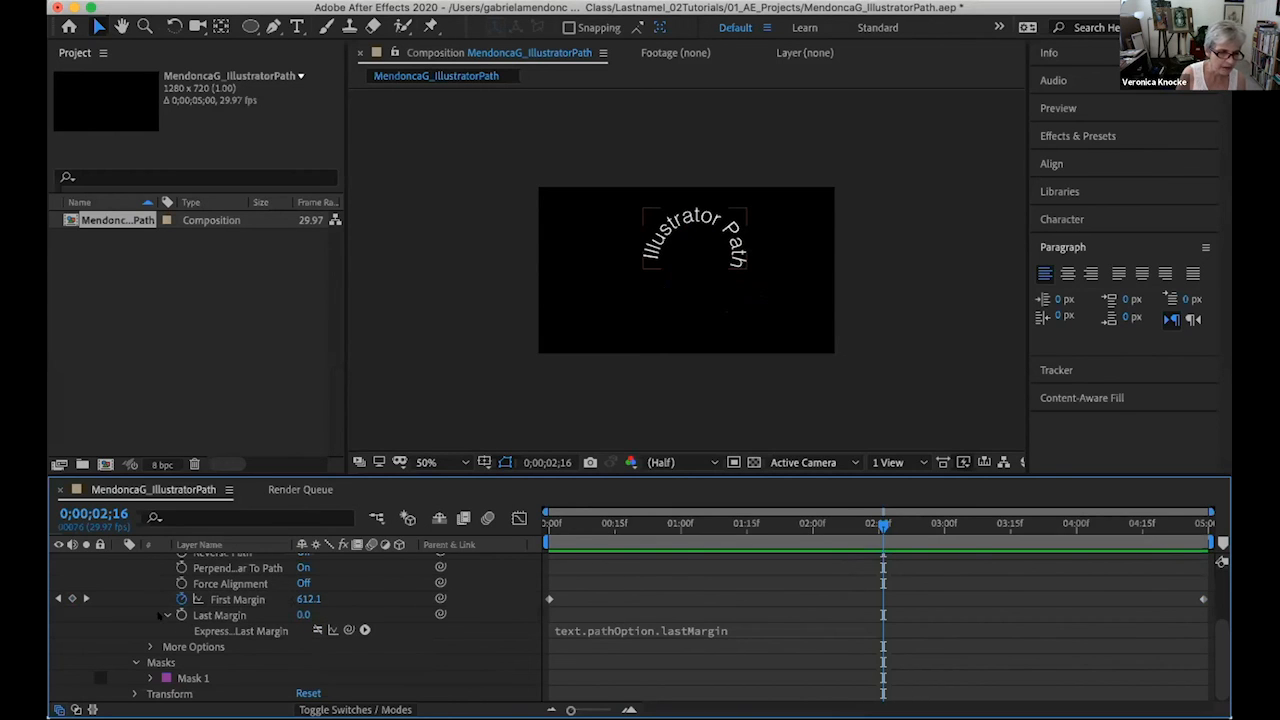
{"action": "left_click", "coordinate": [162, 615]}
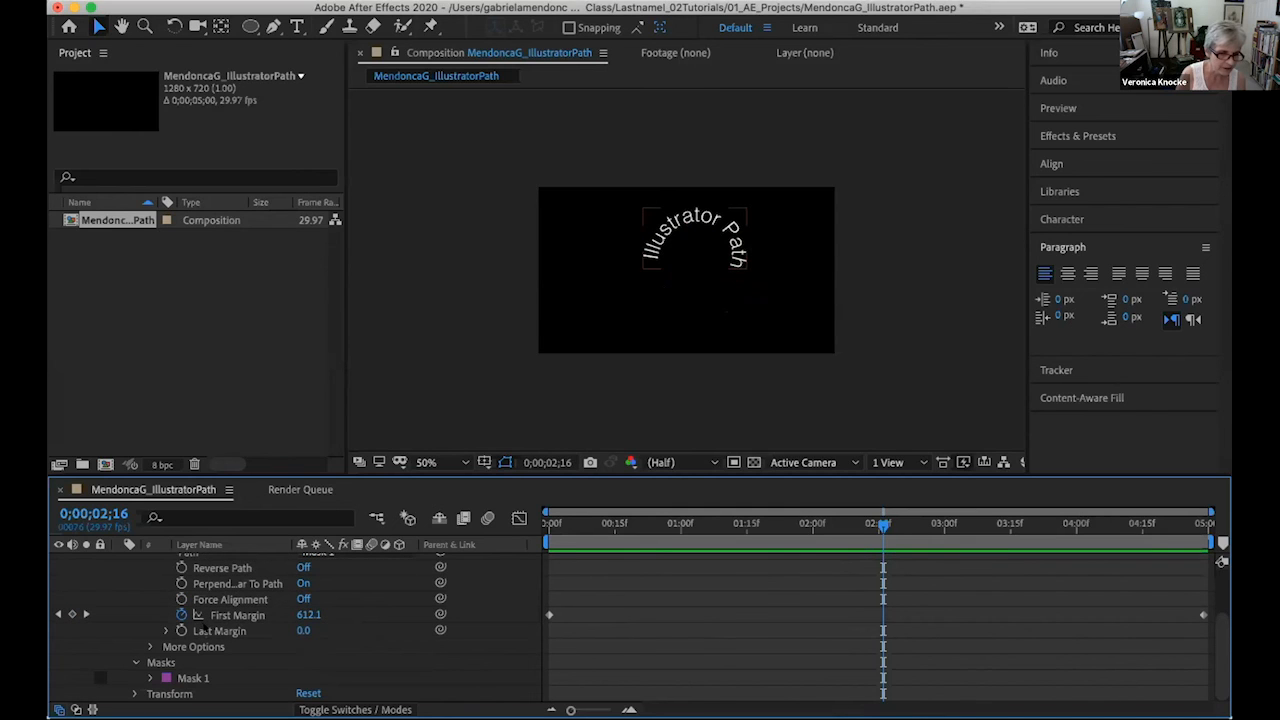
{"action": "scroll", "coordinate": [263, 628], "scroll_direction": "up", "scroll_amount": 3}
{"action": "scroll", "coordinate": [263, 628], "scroll_direction": "up", "scroll_amount": 1}
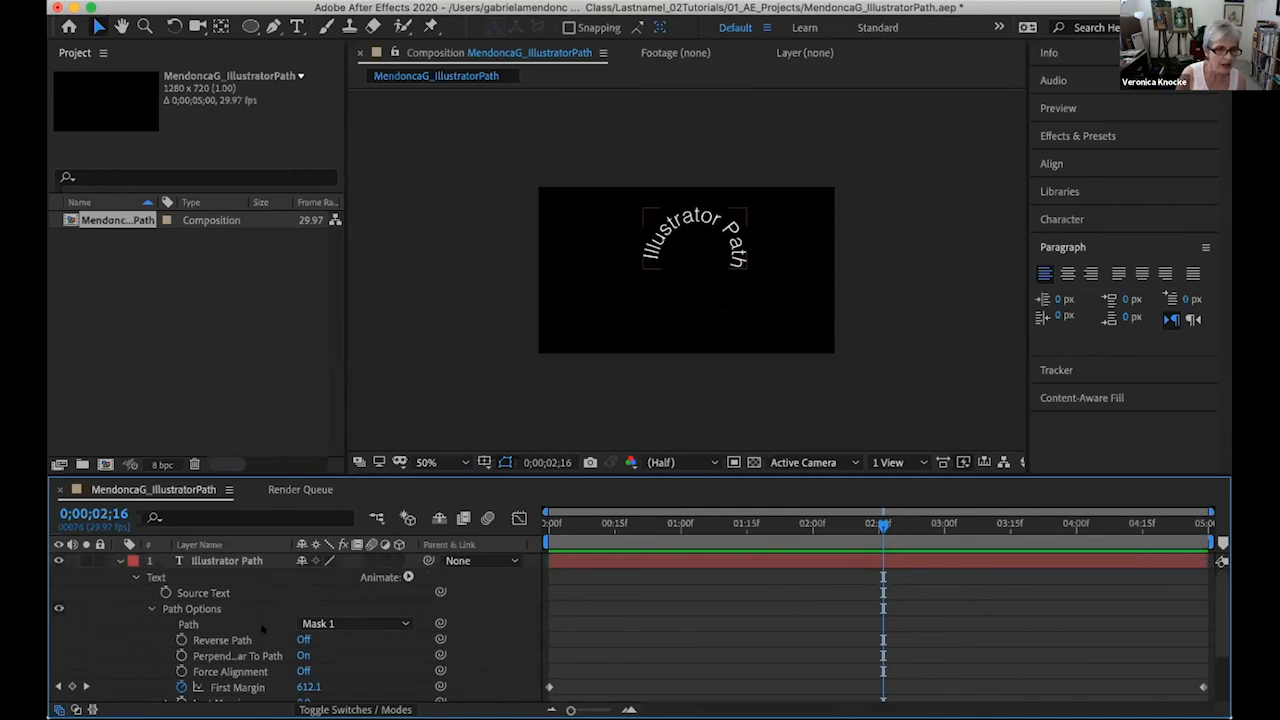
{"action": "scroll", "coordinate": [263, 628], "scroll_direction": "down", "scroll_amount": 4}
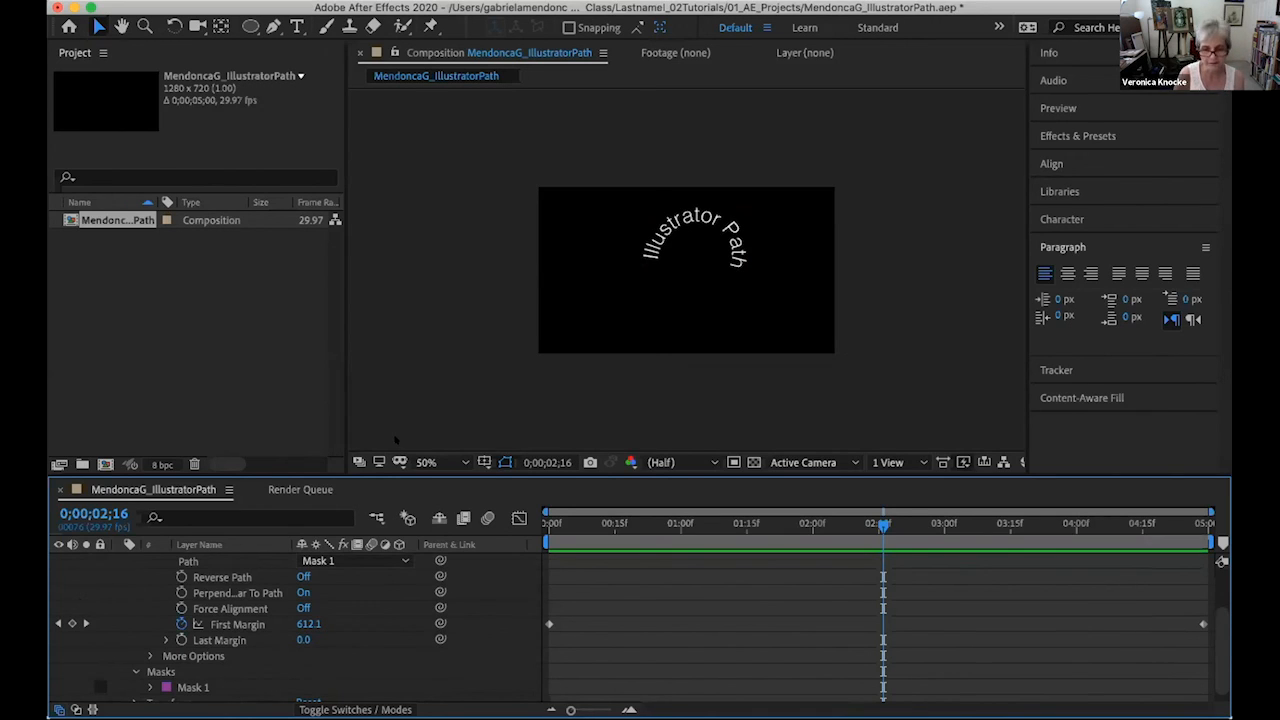
- Save the MendoncaG_IllustratorPath project
{"action": "key", "text": "super+s"}
{"action": "left_click", "coordinate": [208, 1]}
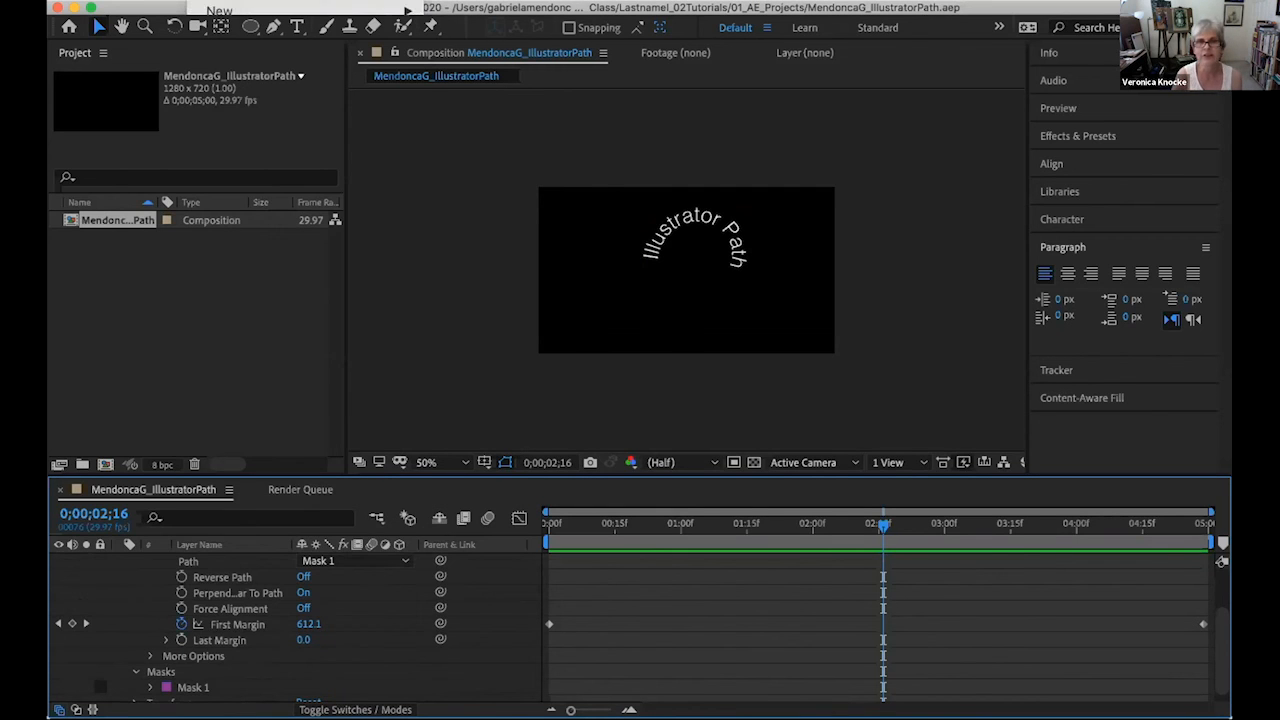